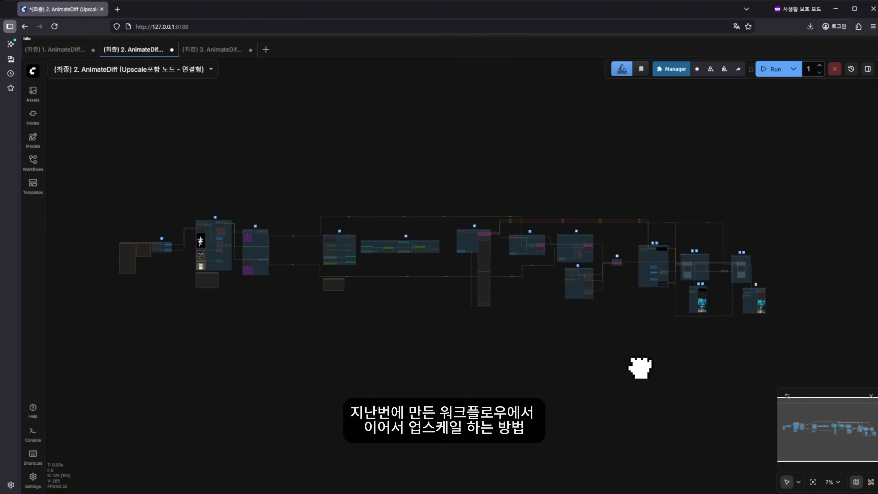
Step: Switch to the "(최종) 1. AnimateDiff_A01demort(NO-Upscale-교육자료" workflow and examine the KSampler (Efficient) in group 12
drag(637, 367, 565, 371)
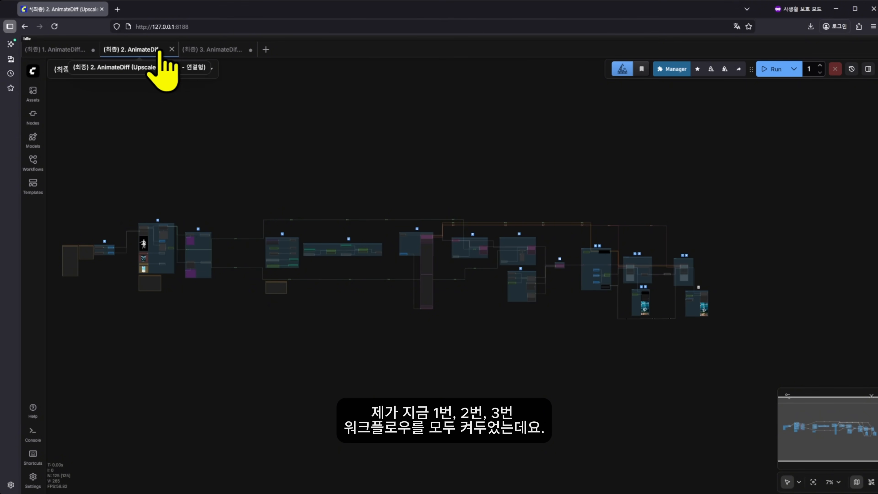
mouse_move(200, 49)
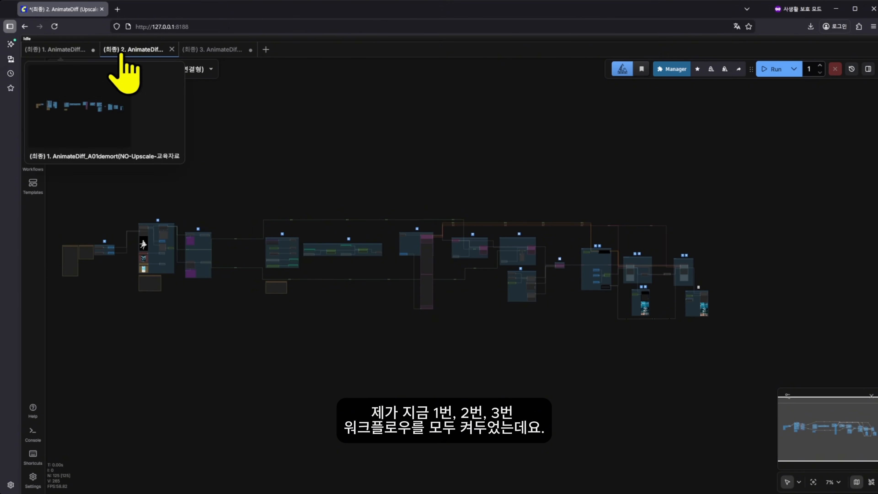
mouse_move(53, 54)
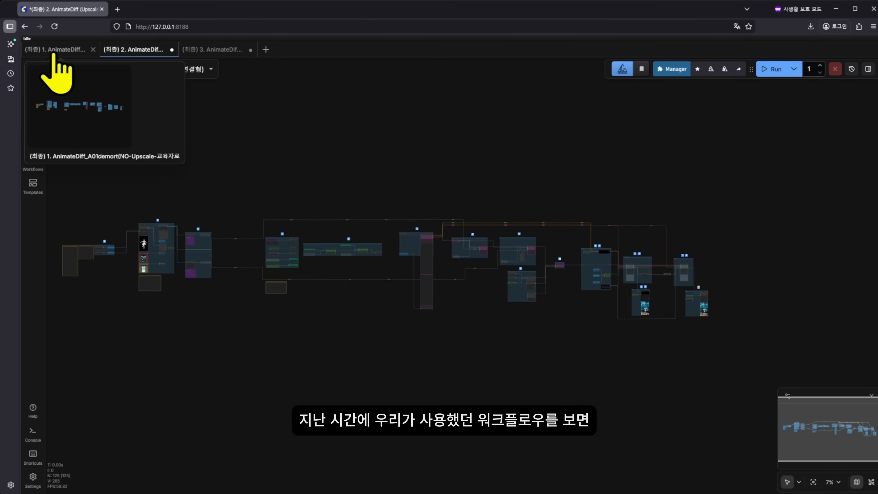
click(192, 104)
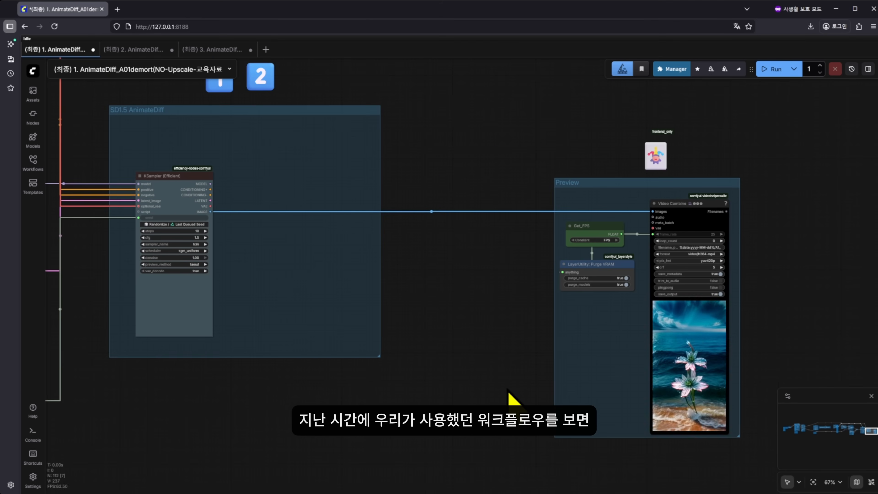
scroll(486, 396, down, 8)
scroll(386, 288, up, 10)
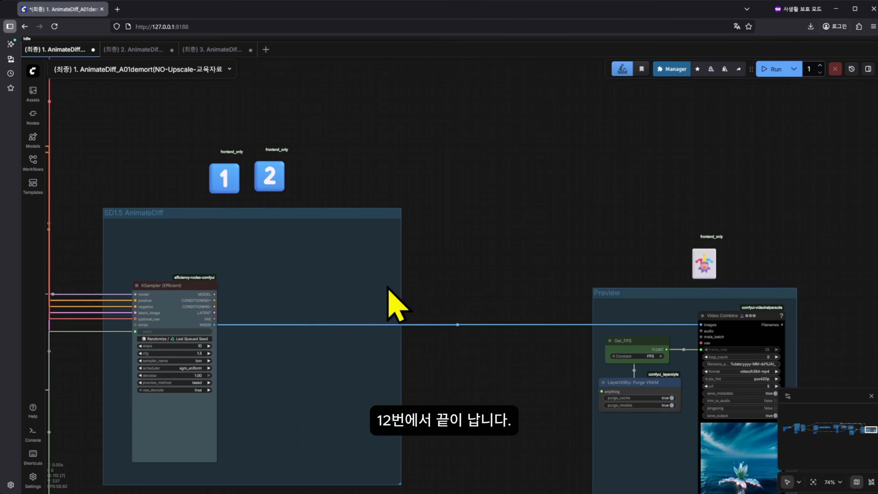
drag(455, 295, 474, 219)
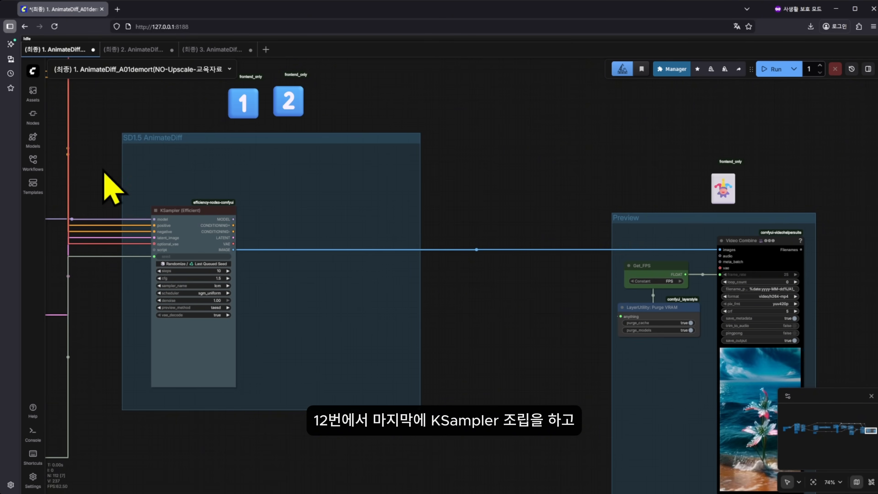
scroll(176, 239, up, 2)
Step: Examine the Video Combine node in the Preview group and the quality of its flower video, including its link from the KSampler
drag(370, 355, 130, 326)
scroll(356, 366, down, 2)
drag(390, 386, 278, 282)
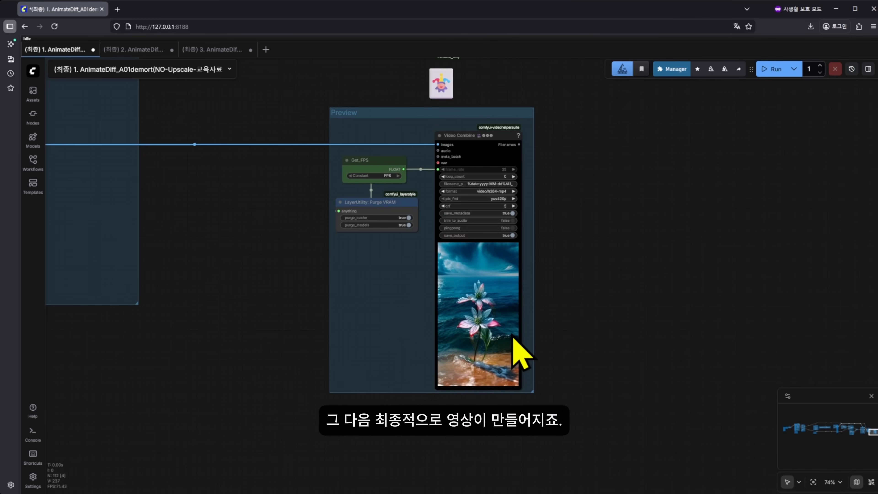
scroll(560, 349, up, 6)
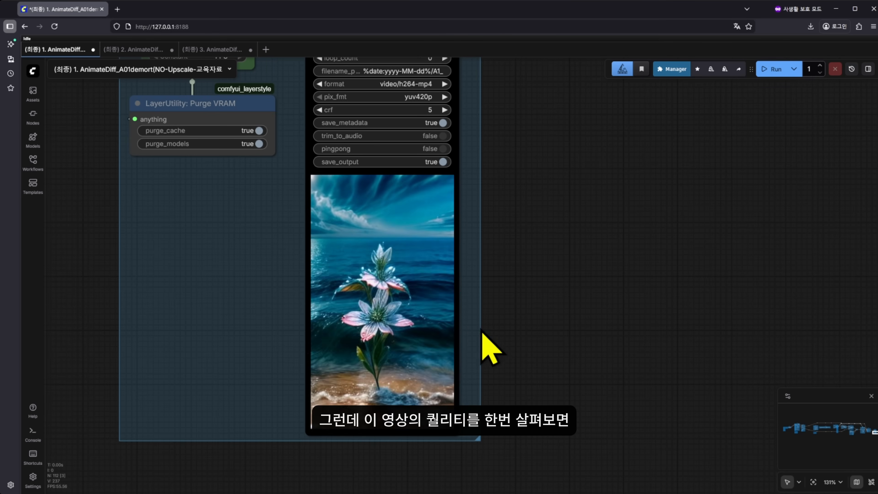
drag(555, 387, 546, 337)
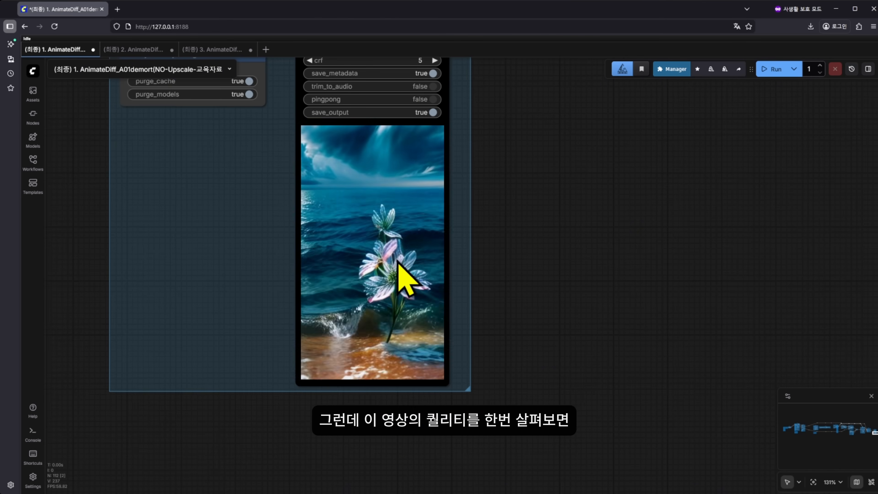
scroll(411, 265, up, 4)
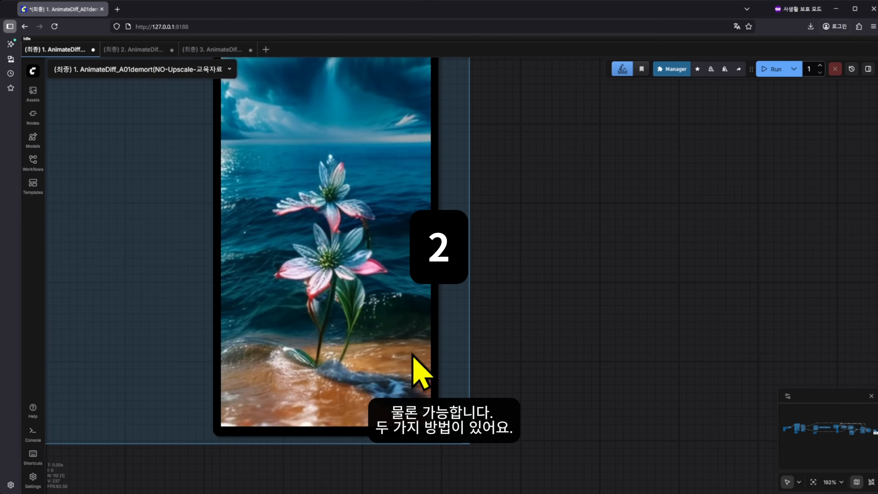
scroll(484, 337, down, 10)
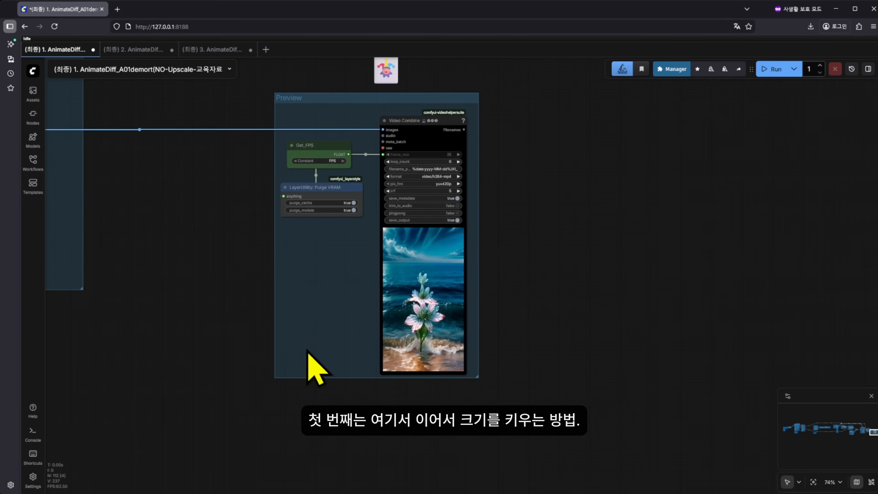
drag(307, 350, 499, 368)
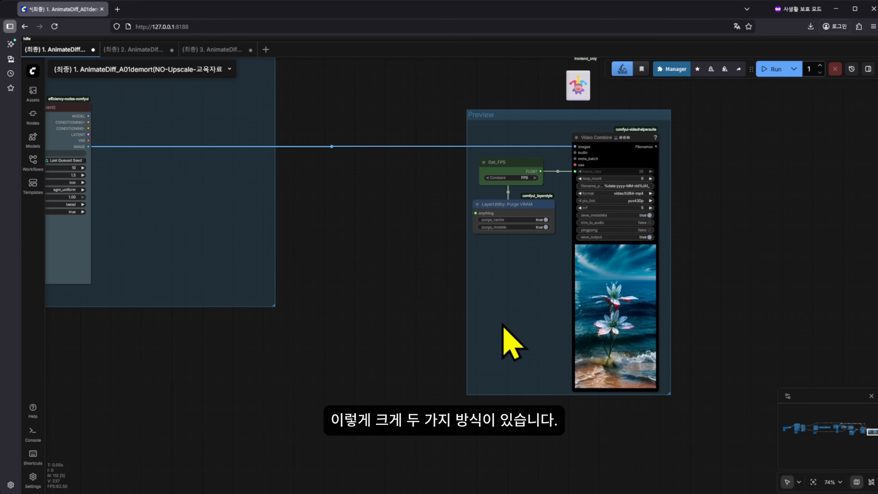
drag(448, 333, 614, 342)
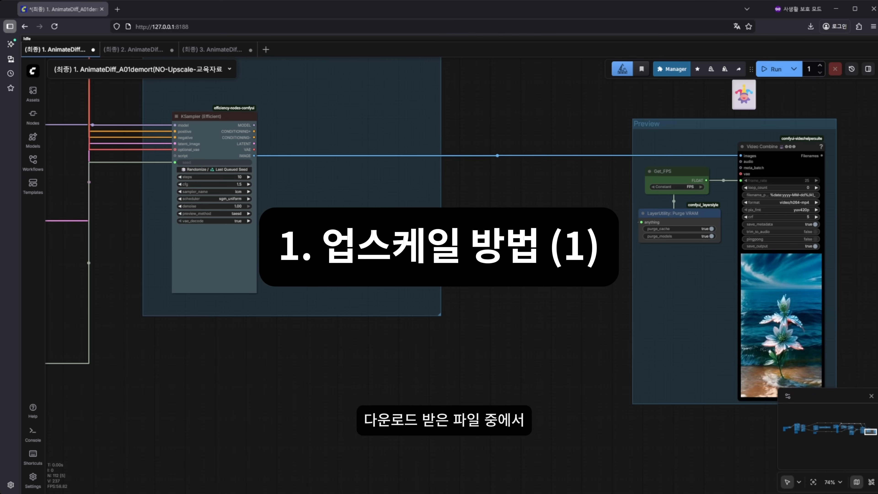
Step: Switch to the "(최종) 2. AnimateDiff (Upscale포함 노드 - 연결형)" workflow and review its numbered groups up to the KSampler in group 12
click(135, 50)
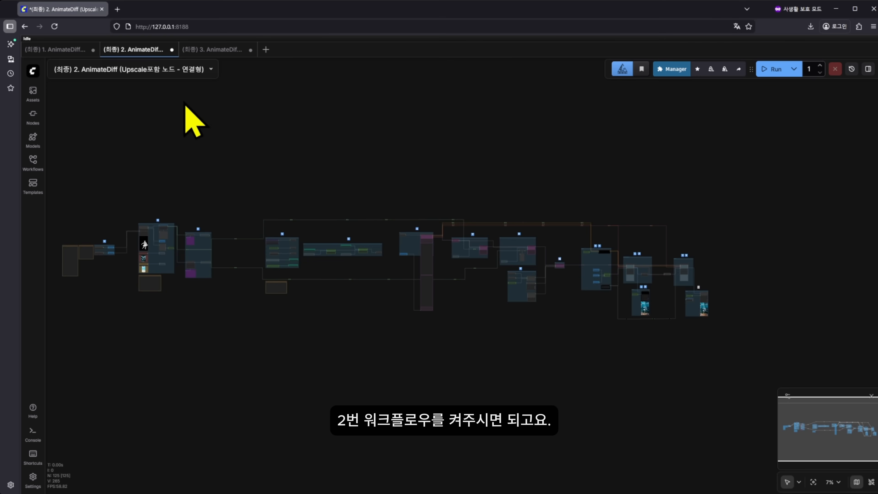
drag(287, 154, 319, 158)
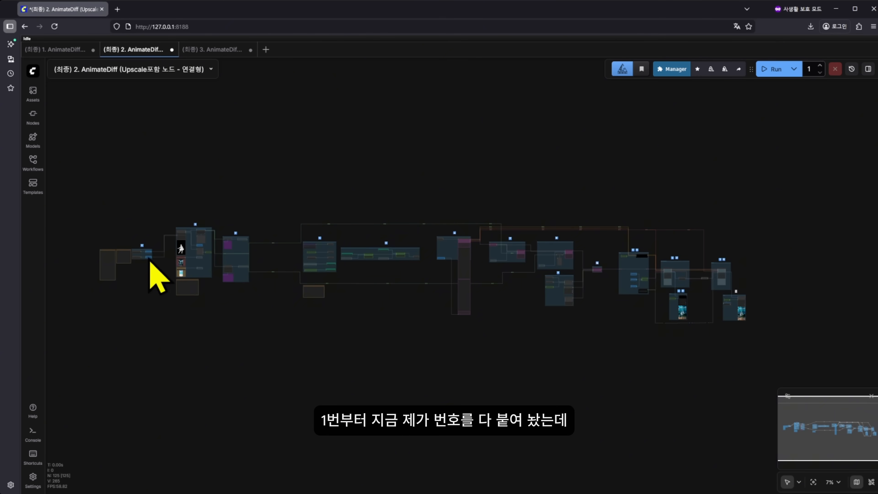
scroll(146, 266, up, 10)
drag(761, 384, 291, 375)
drag(370, 390, 325, 399)
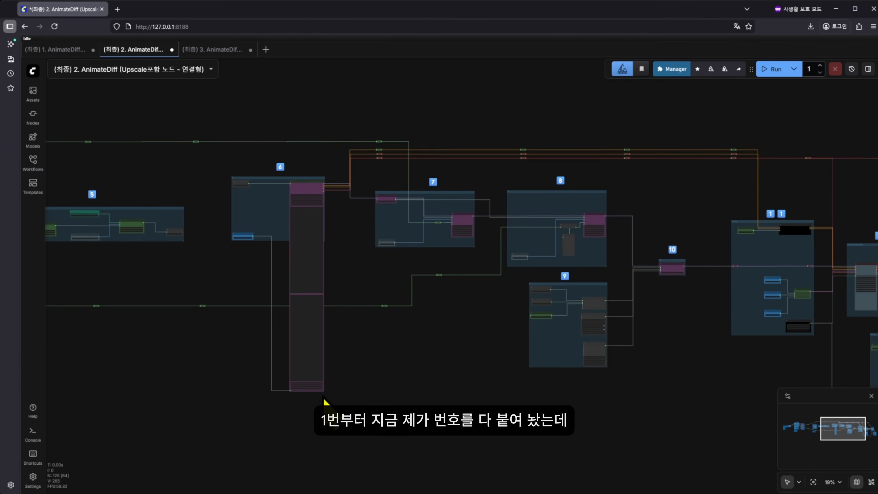
drag(560, 403, 231, 406)
scroll(566, 277, up, 8)
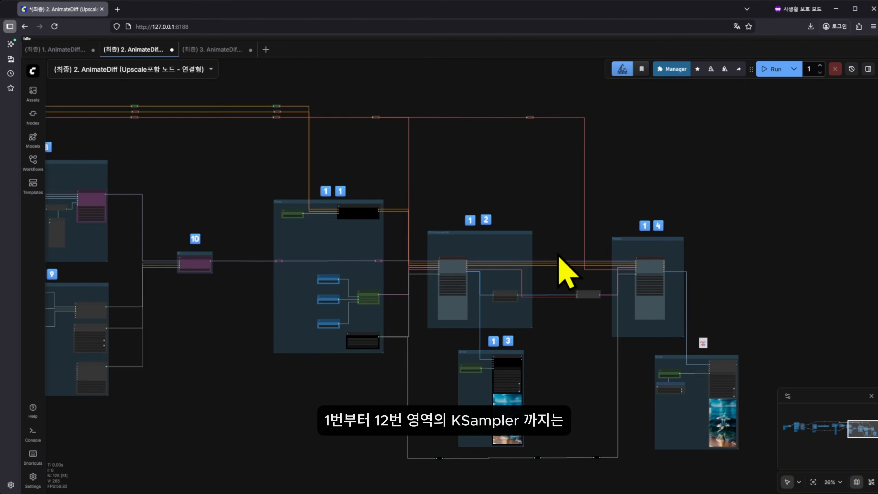
scroll(418, 249, up, 7)
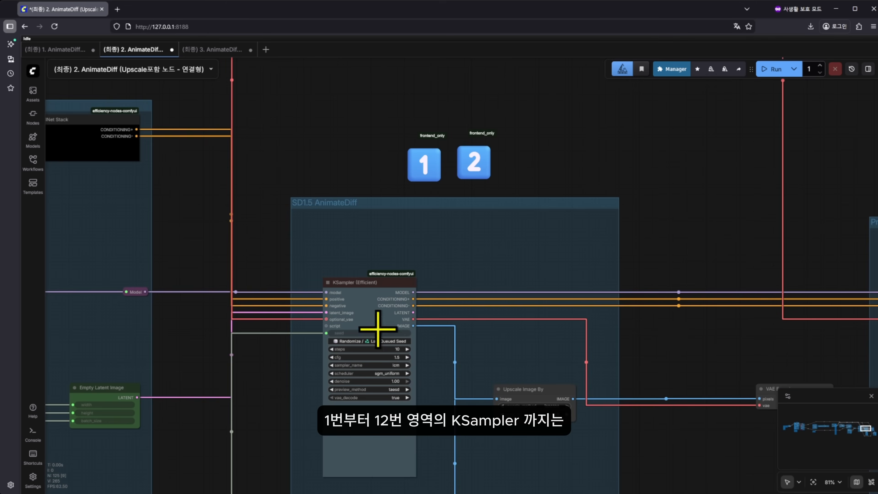
drag(449, 463, 435, 369)
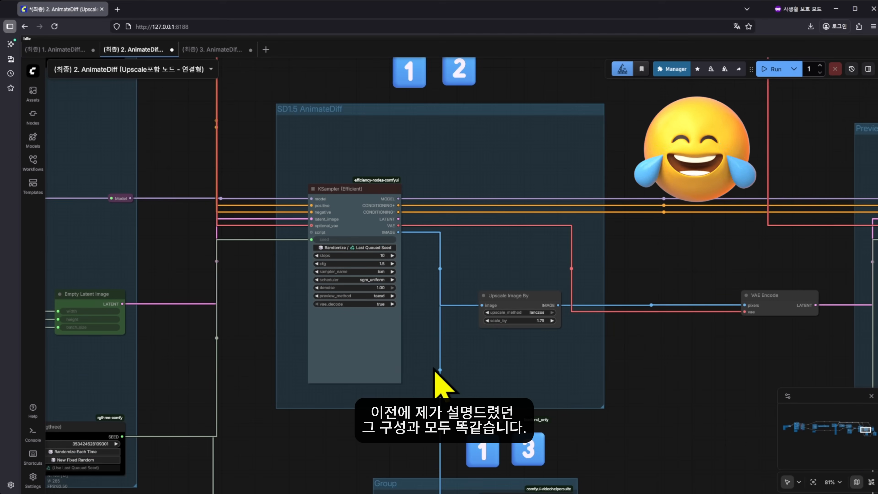
Step: Examine the added groups 13 and 14, including the second KSampler fed through Upscale Image By and VAE Encode
scroll(449, 372, down, 8)
drag(551, 411, 445, 304)
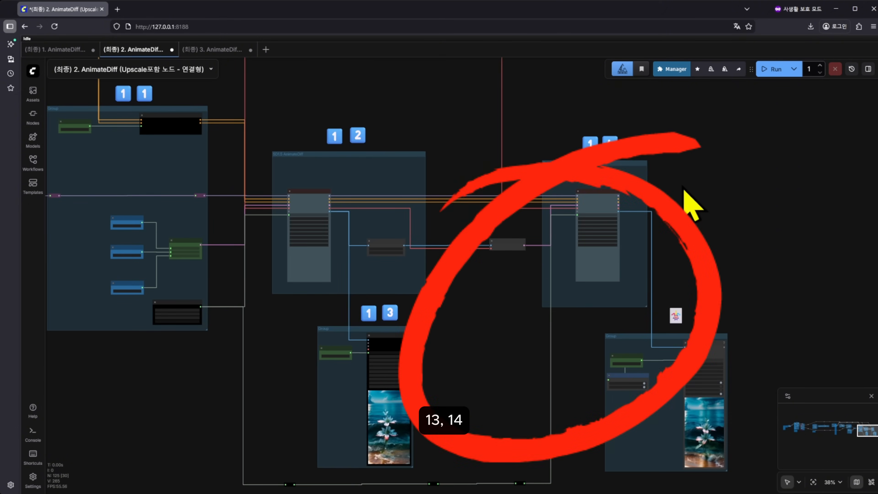
drag(726, 378, 572, 343)
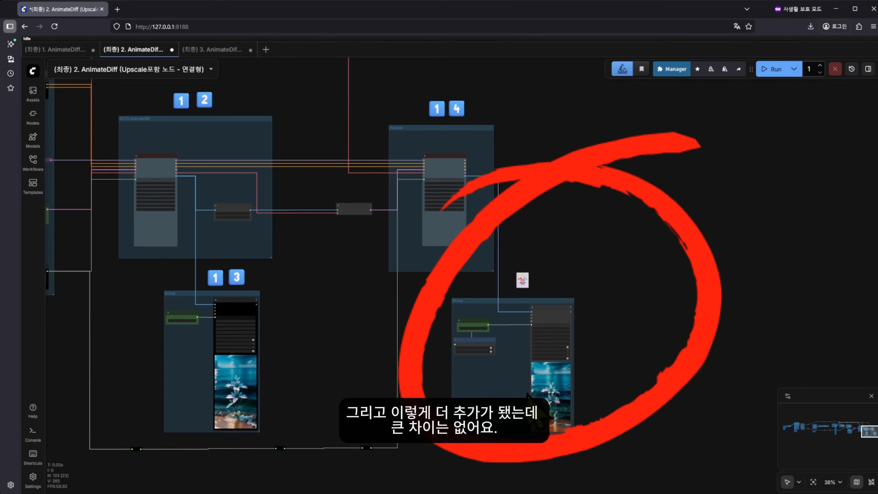
drag(351, 316, 378, 346)
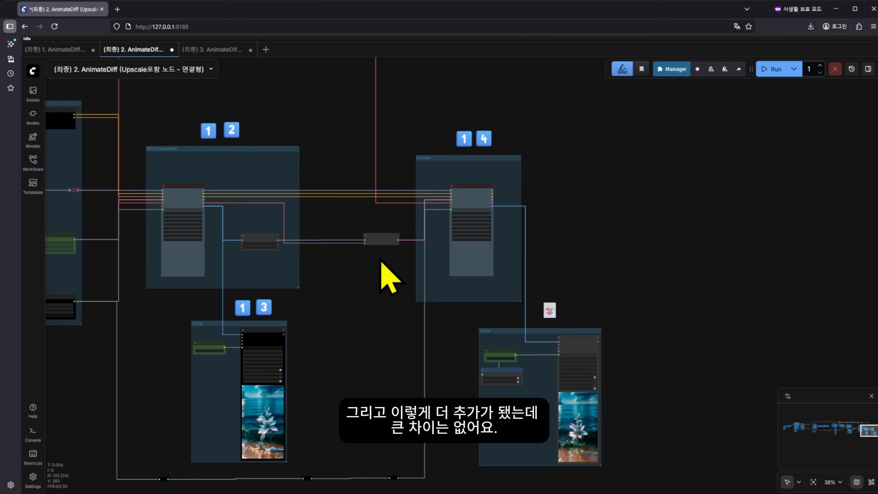
scroll(289, 190, up, 7)
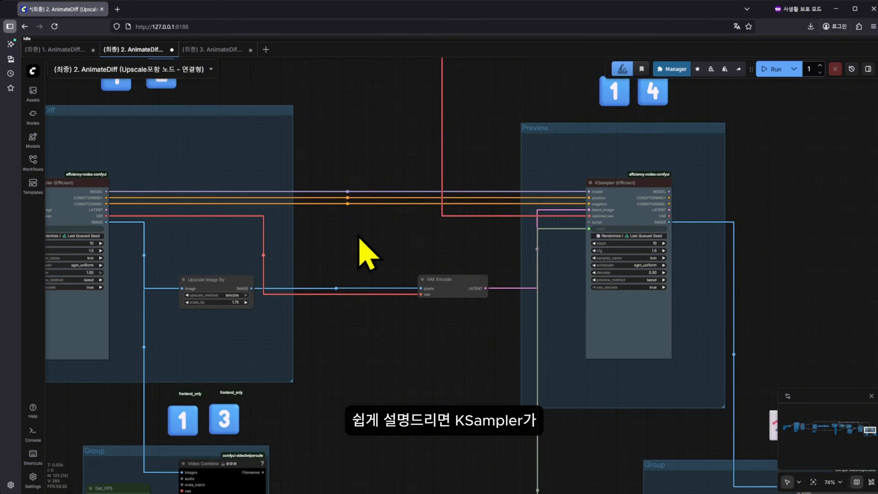
drag(359, 238, 447, 229)
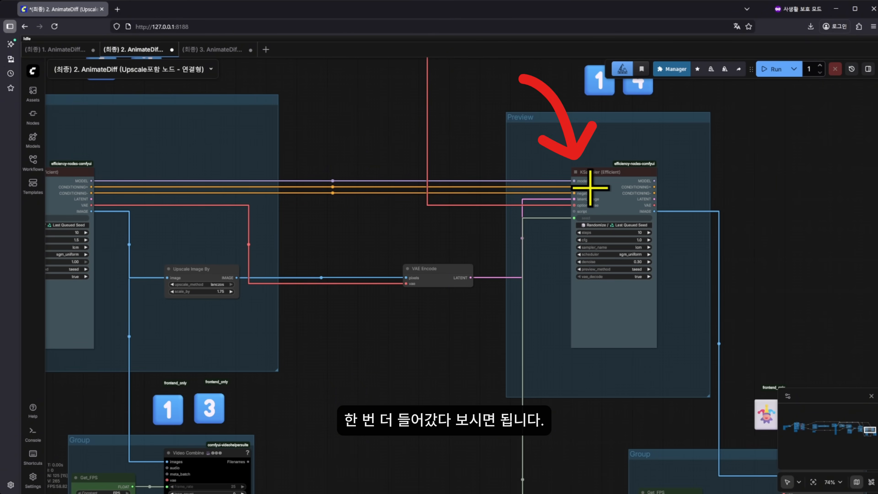
drag(357, 223, 483, 210)
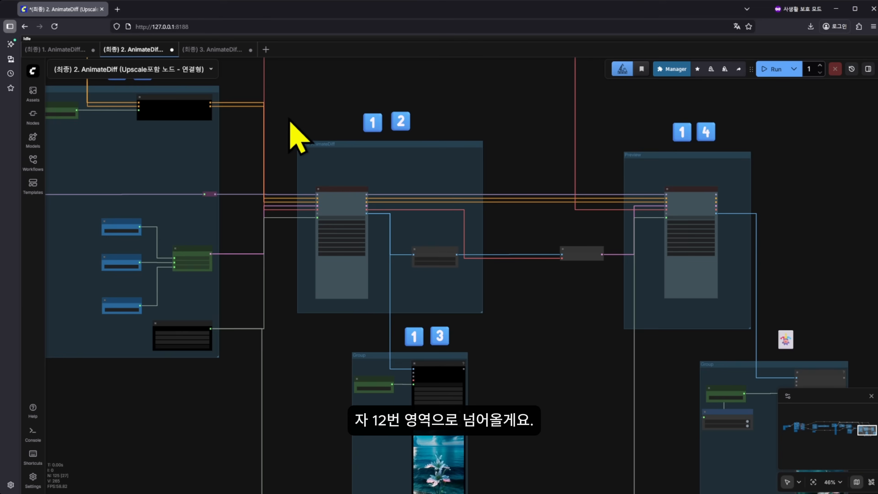
Step: Select the group 12 KSampler to highlight its links and follow its image output to the Video Combine node in group 13
scroll(322, 122, up, 3)
scroll(354, 136, up, 4)
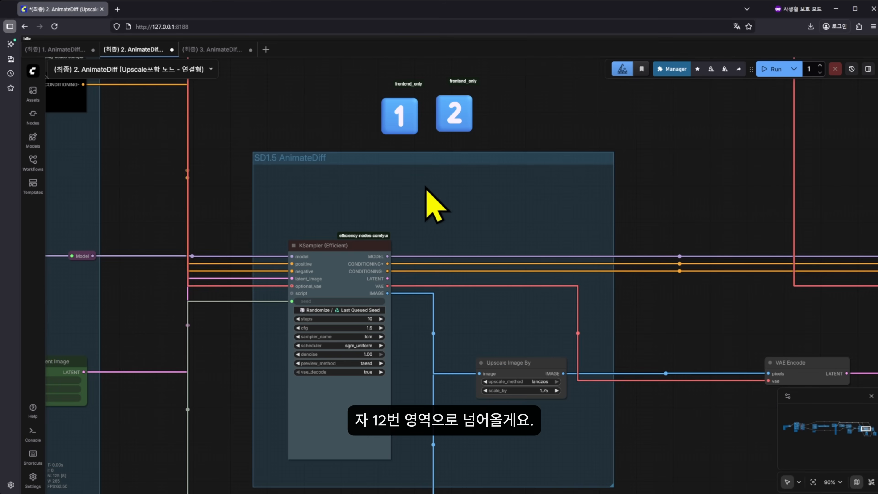
drag(563, 240, 514, 199)
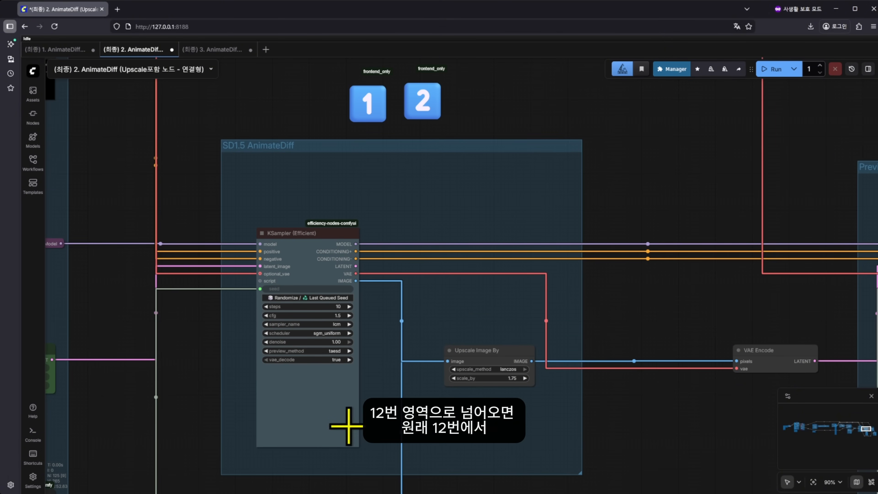
drag(447, 226, 462, 157)
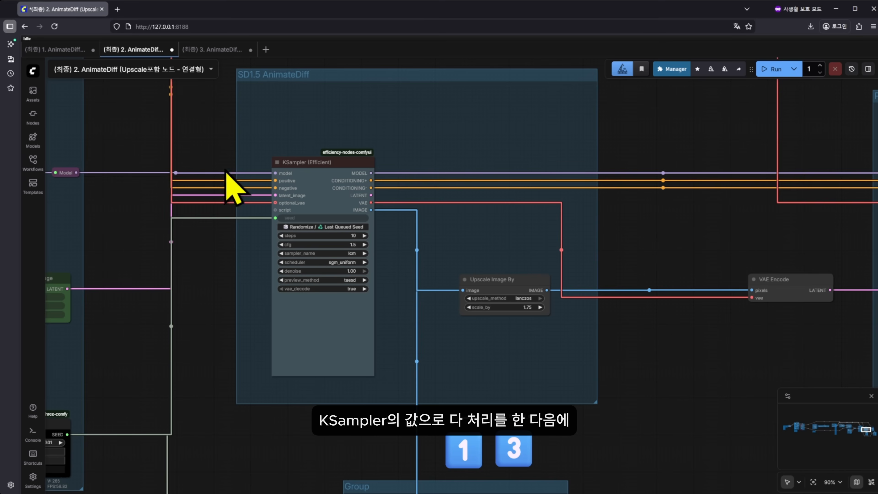
click(322, 340)
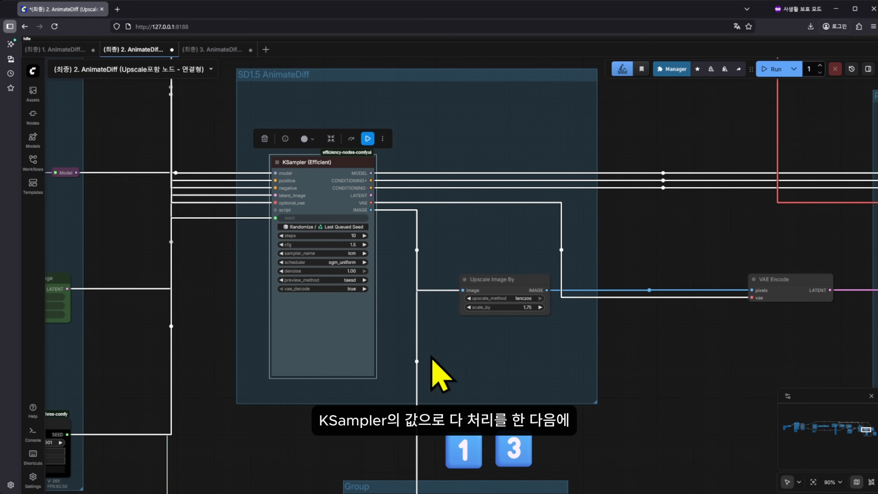
drag(489, 385, 439, 121)
drag(583, 212, 549, 123)
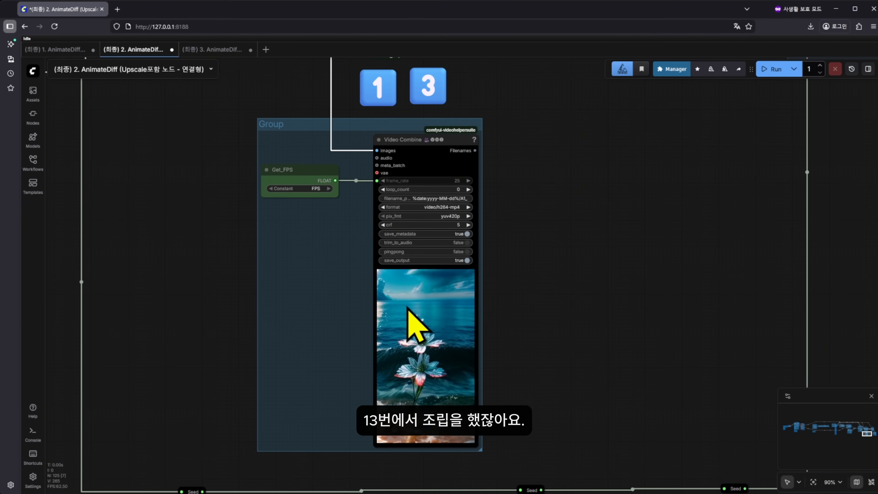
drag(544, 388, 548, 373)
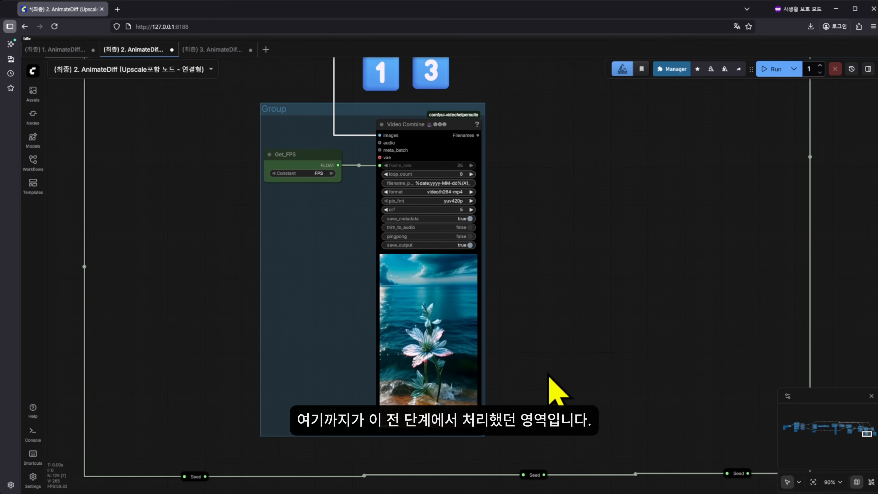
Step: Inspect how the group 12 KSampler's image output connects to the Upscale Image By node
scroll(553, 381, down, 6)
drag(600, 286, 501, 358)
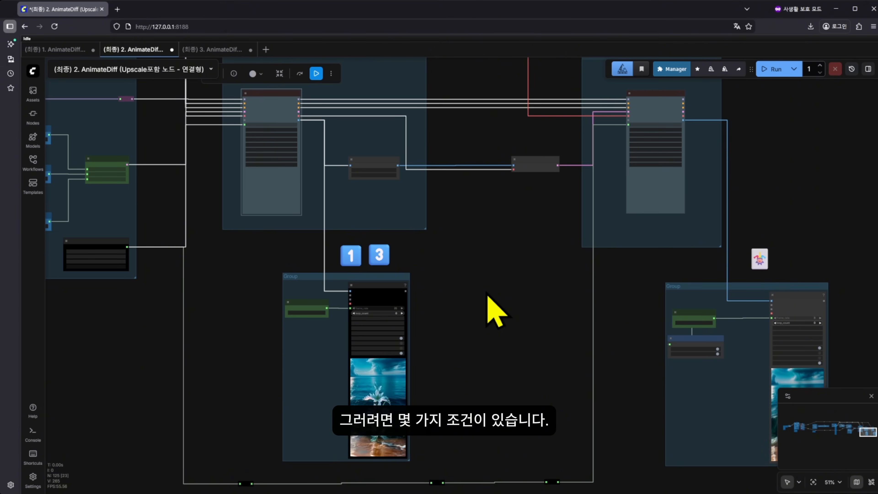
drag(477, 226, 487, 256)
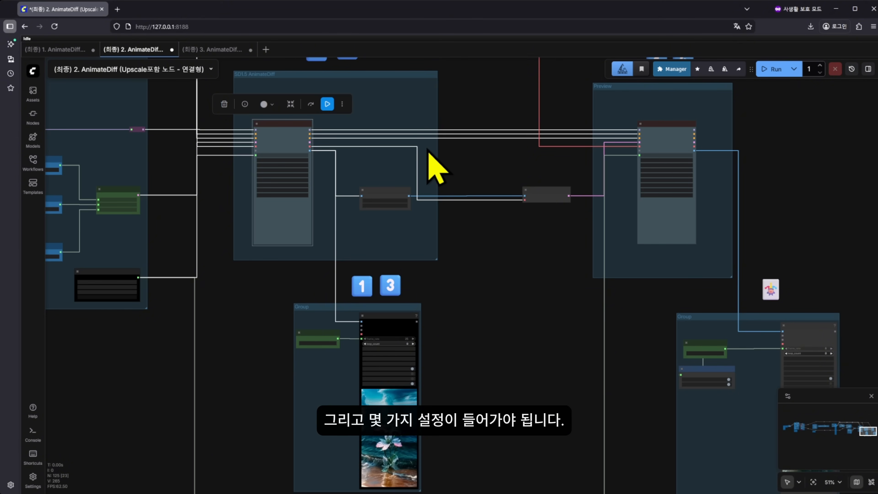
scroll(346, 155, up, 5)
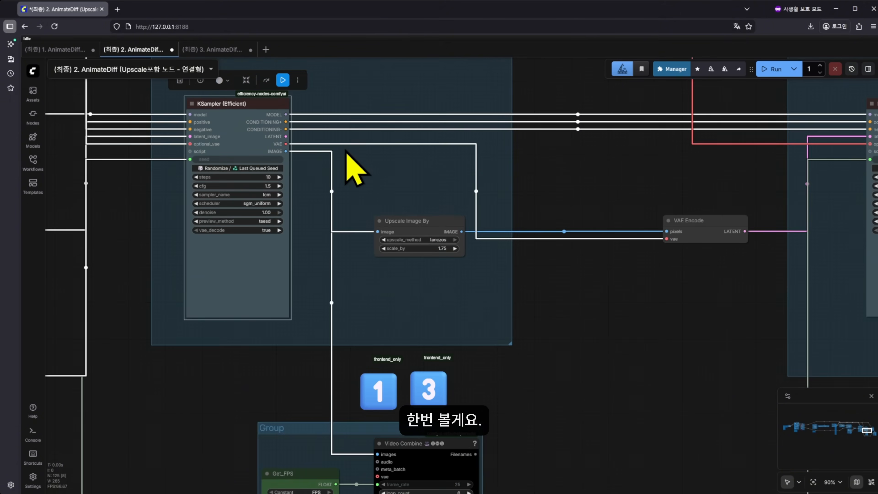
drag(345, 150, 319, 202)
scroll(316, 192, up, 4)
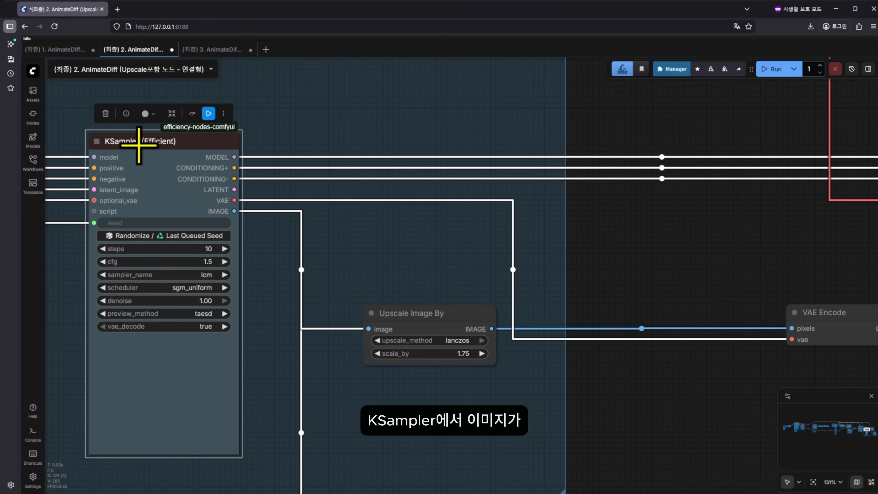
Step: Switch the Upscale Image By node's upscale method to nearest-exact and set it back to lanczos
drag(375, 422, 346, 149)
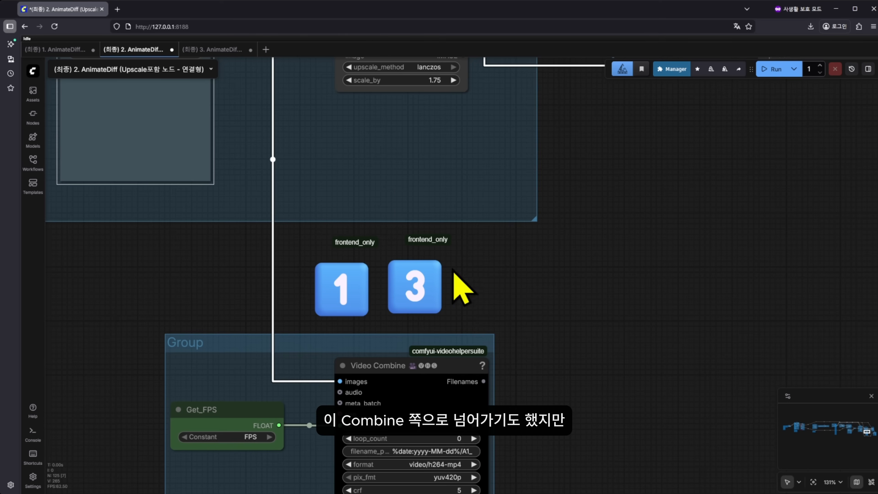
drag(559, 208, 509, 386)
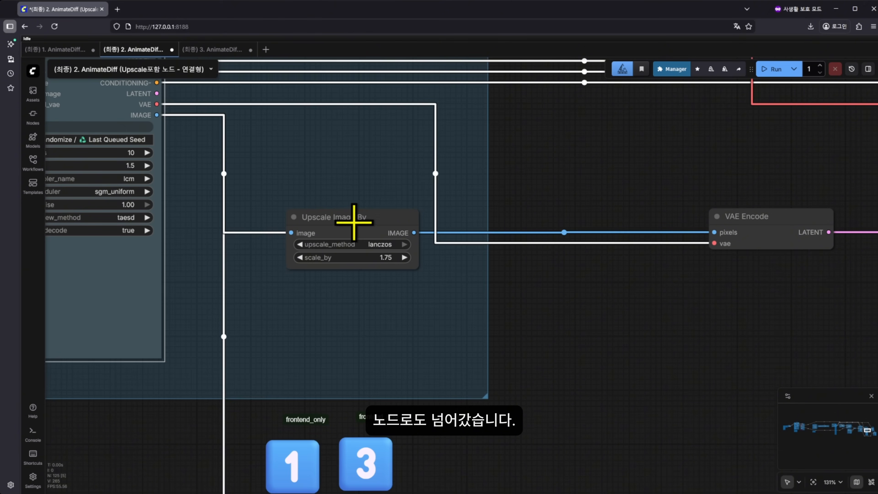
click(381, 244)
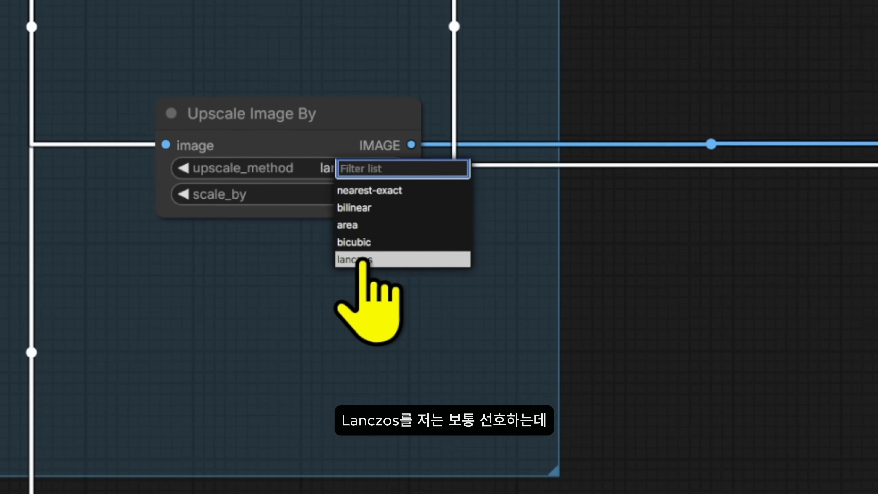
click(412, 289)
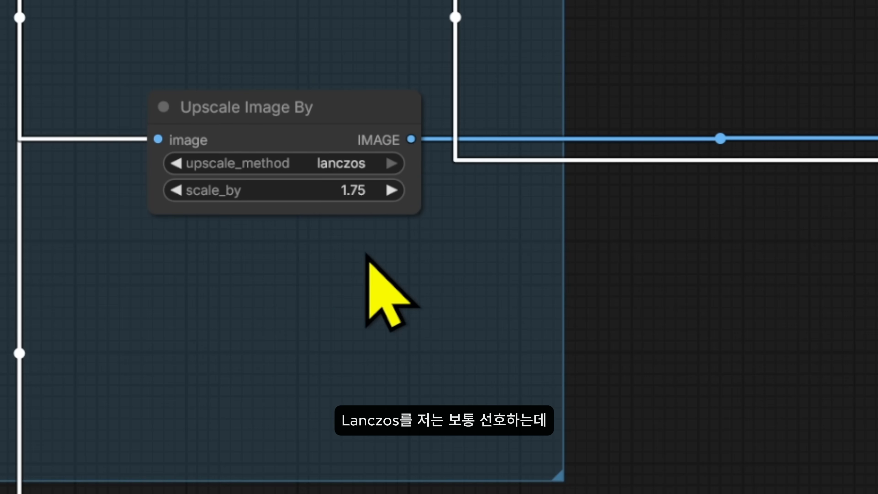
click(320, 164)
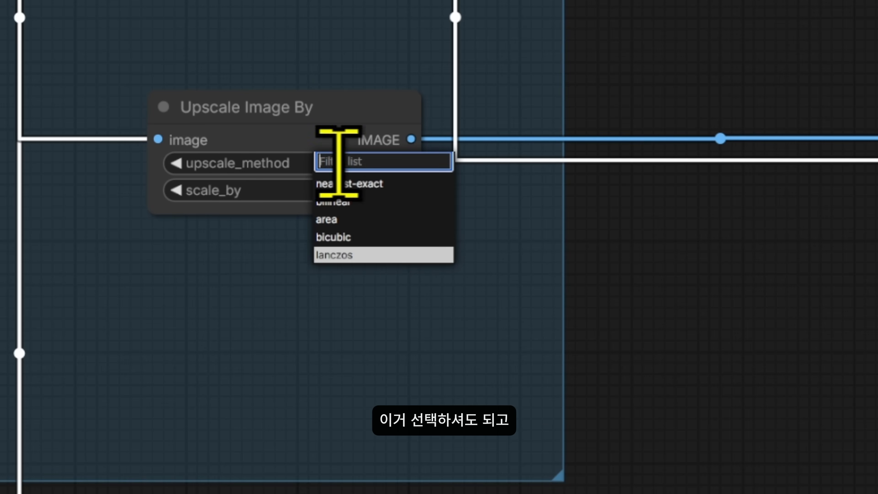
click(374, 254)
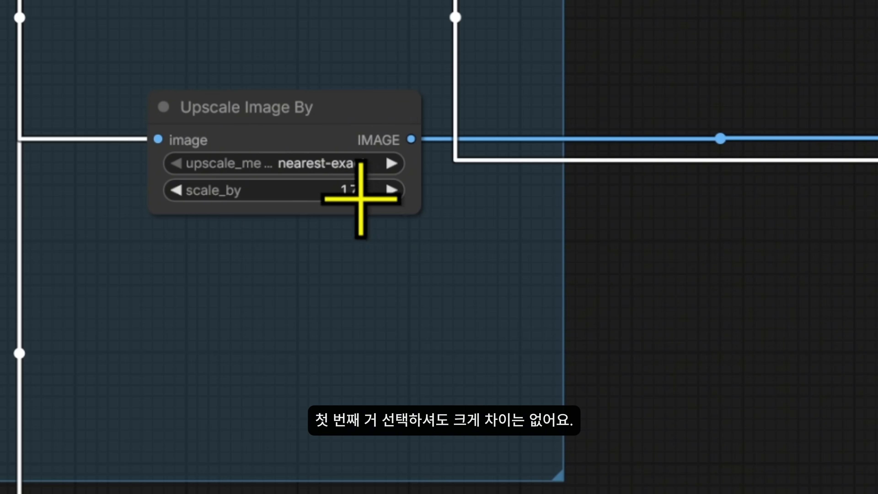
click(356, 162)
click(388, 254)
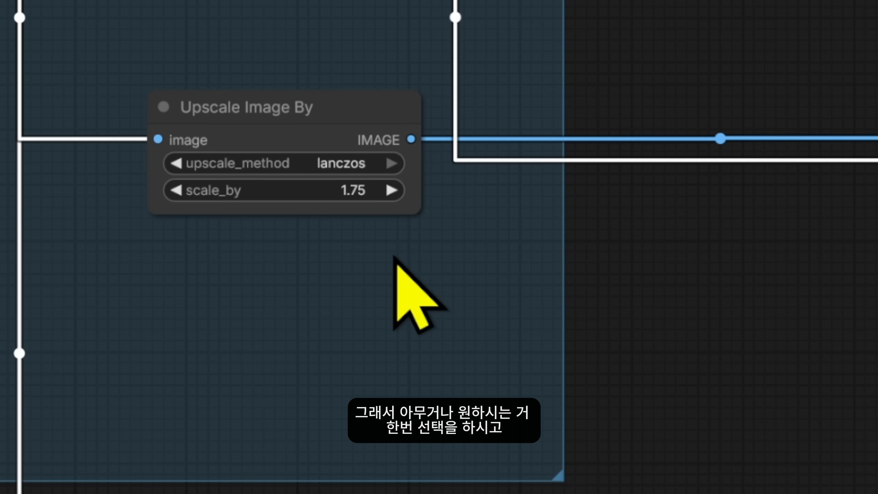
Step: Examine the scale_by setting of Upscale Image By, and select it and VAE Encode to highlight the image link between them
drag(347, 265, 443, 287)
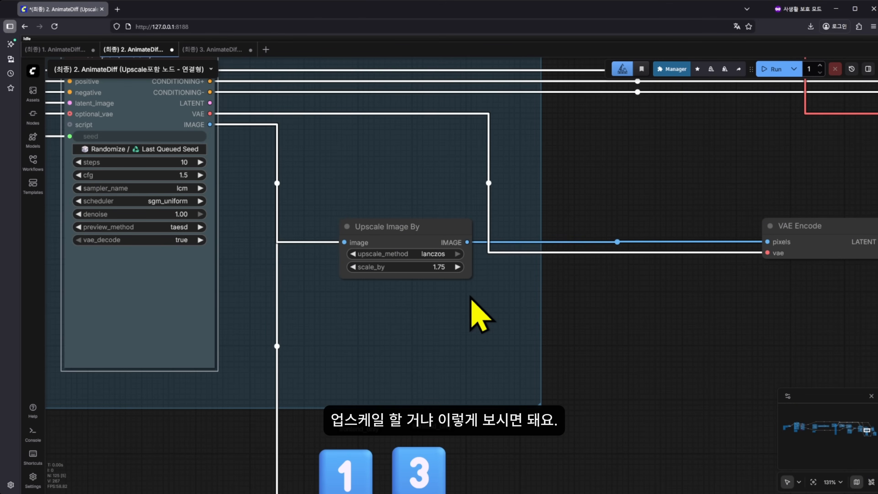
drag(481, 324, 503, 340)
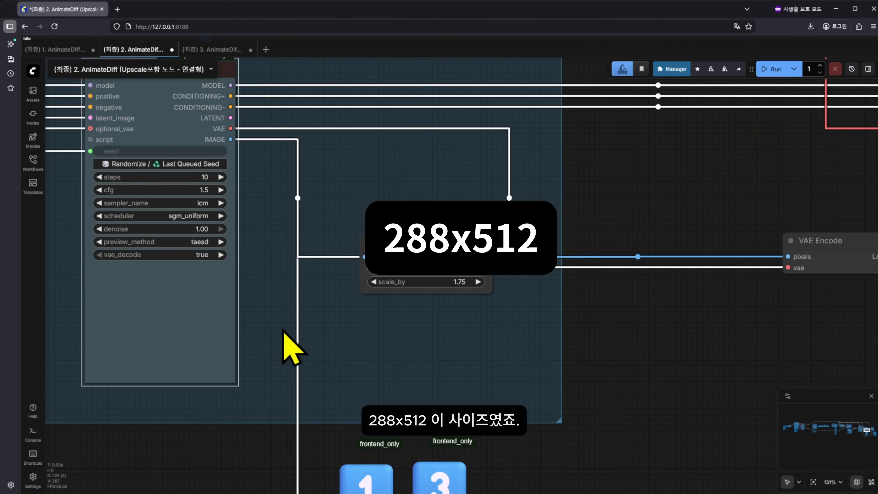
drag(332, 335, 290, 345)
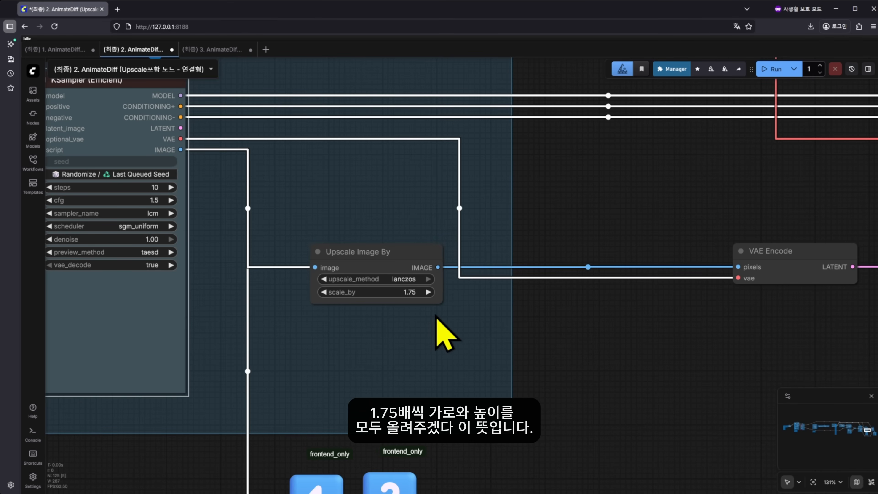
click(357, 247)
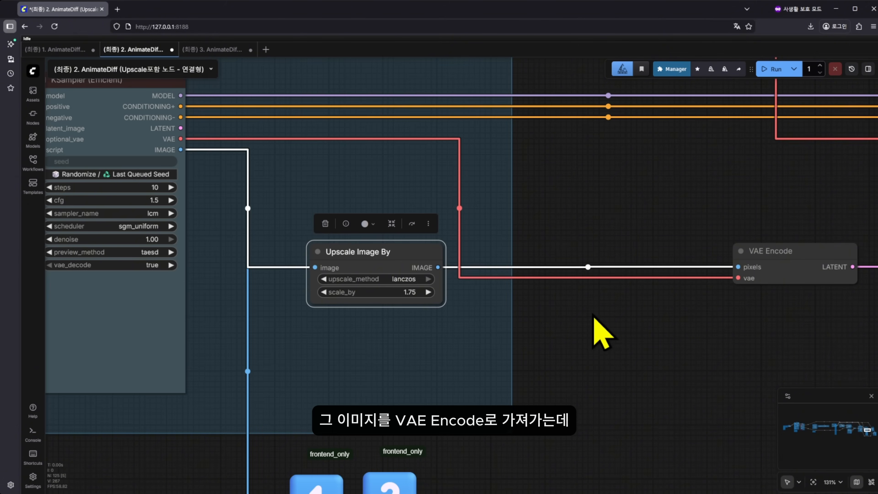
drag(601, 330, 261, 290)
click(425, 235)
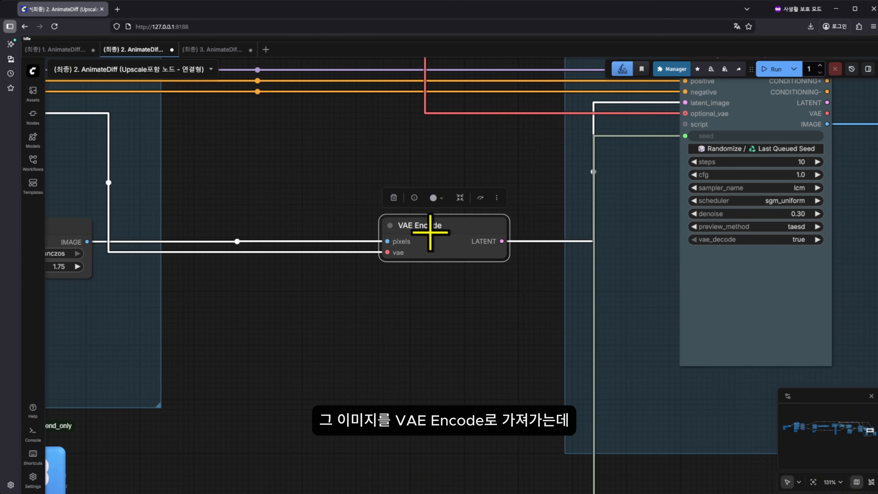
Step: Inspect how VAE Encode's latent output feeds the latent_image input of the group 14 KSampler
scroll(455, 351, down, 2)
drag(386, 353, 383, 337)
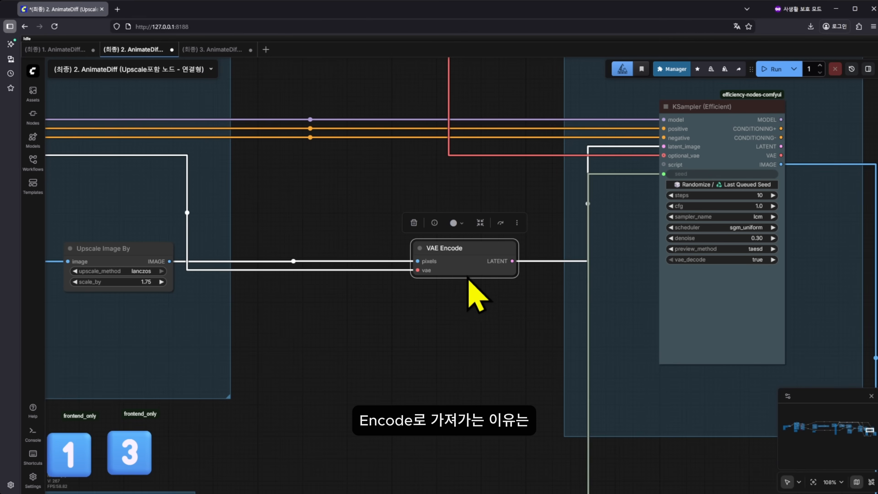
drag(630, 236, 561, 259)
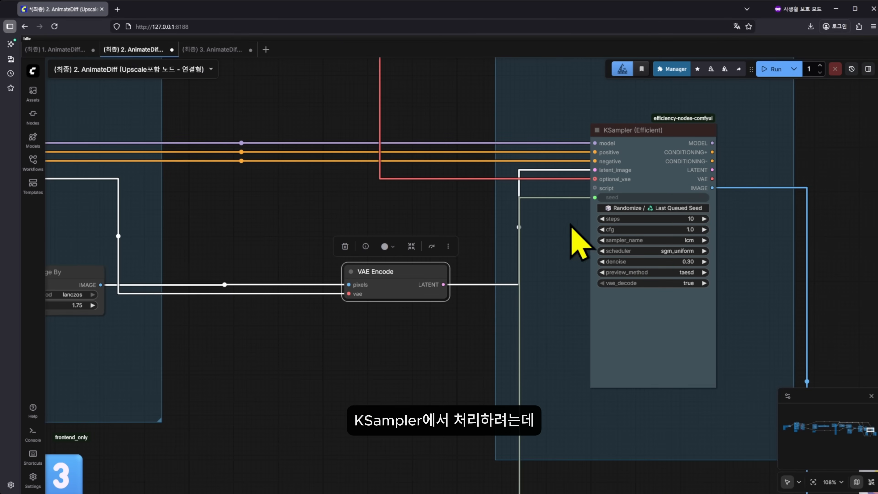
drag(537, 253, 525, 259)
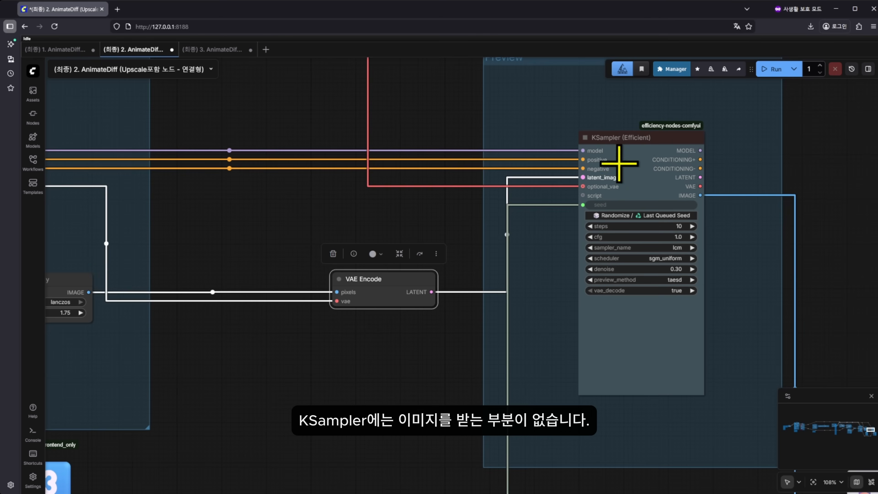
scroll(643, 144, up, 4)
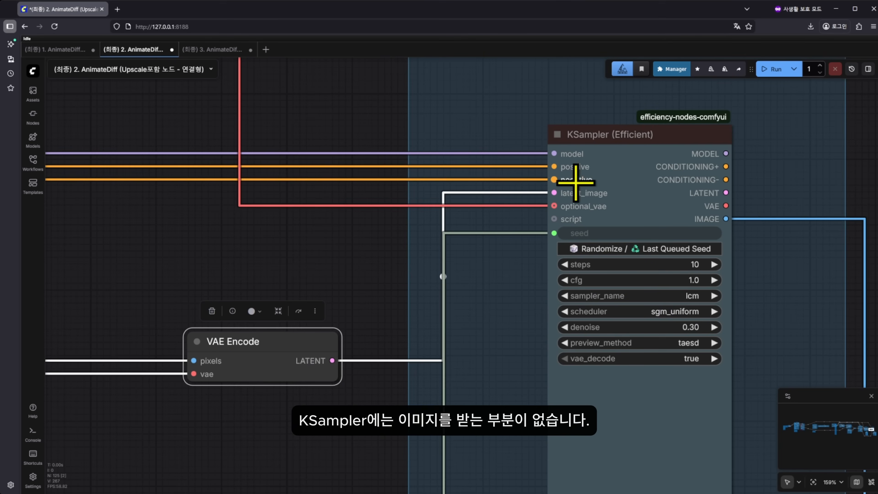
drag(443, 439, 457, 360)
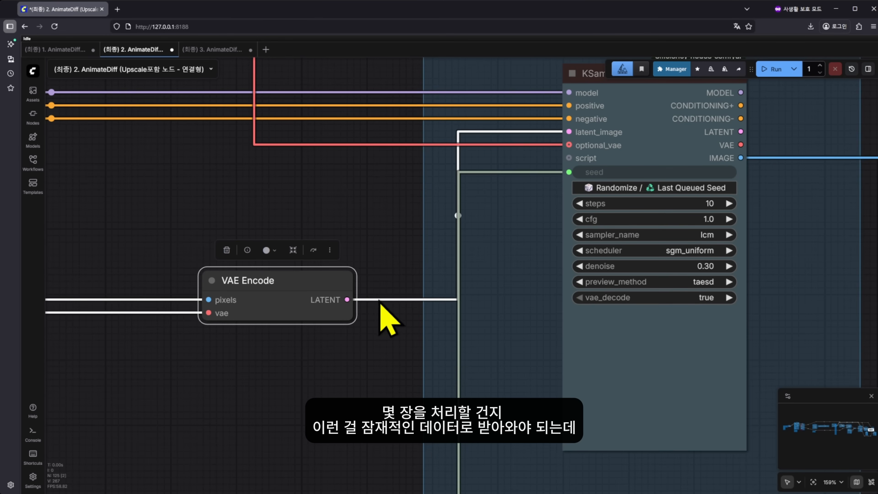
scroll(384, 308, down, 3)
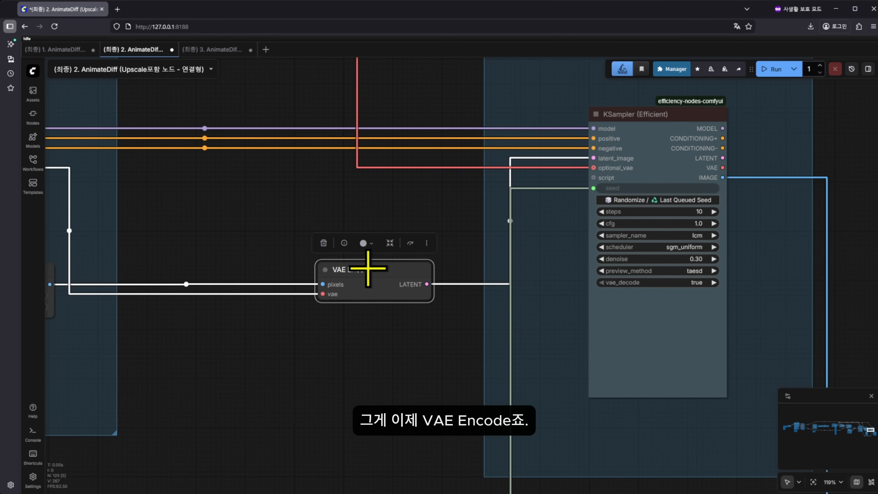
Step: Review the image path from the group 12 KSampler through Upscale Image By and VAE Encode to the second KSampler
drag(384, 345, 738, 316)
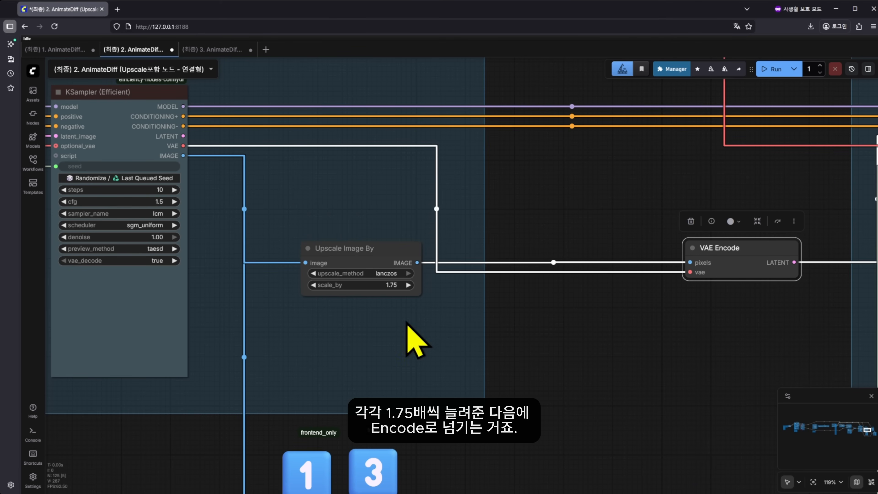
drag(650, 342, 365, 288)
drag(510, 314, 464, 341)
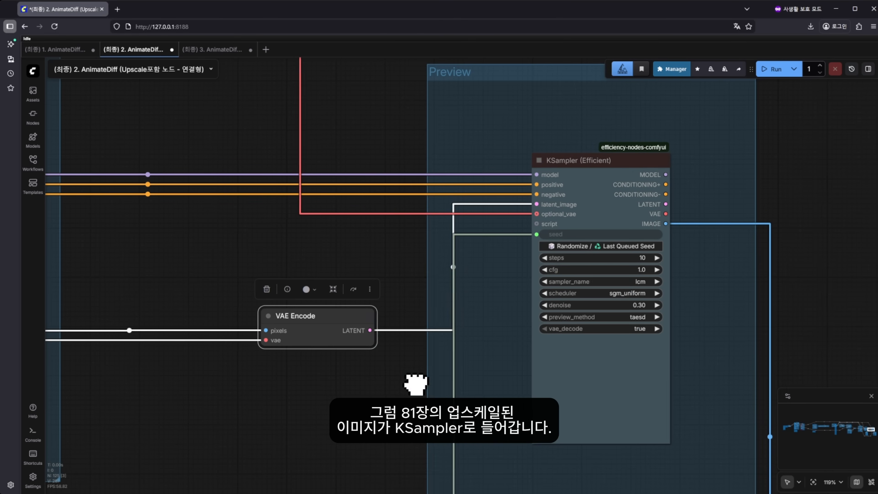
drag(417, 382, 265, 403)
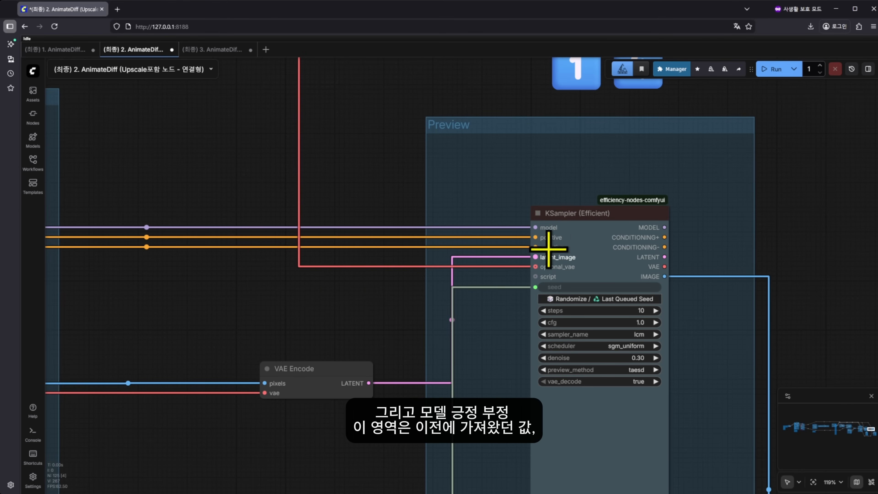
Step: Trace the model, positive and negative links between the group 12 and 14 KSamplers, and select VAE Encode to highlight its latent link
drag(348, 267, 627, 241)
scroll(588, 261, down, 3)
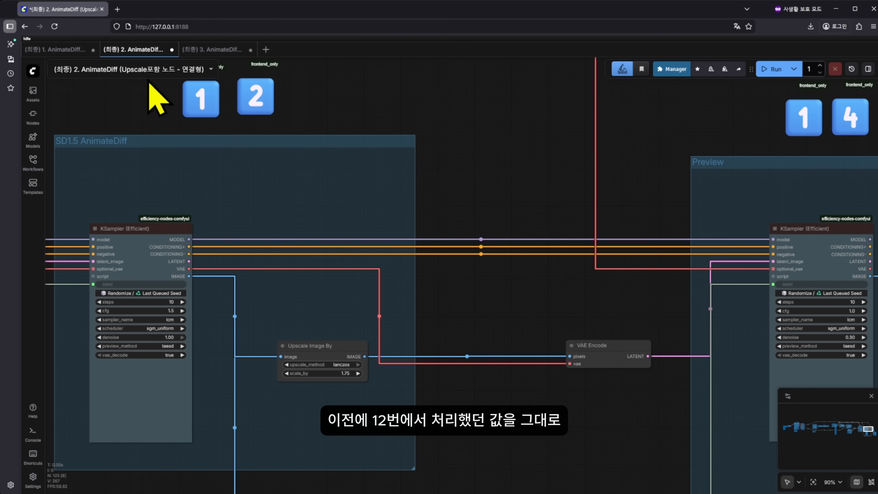
drag(291, 209, 265, 204)
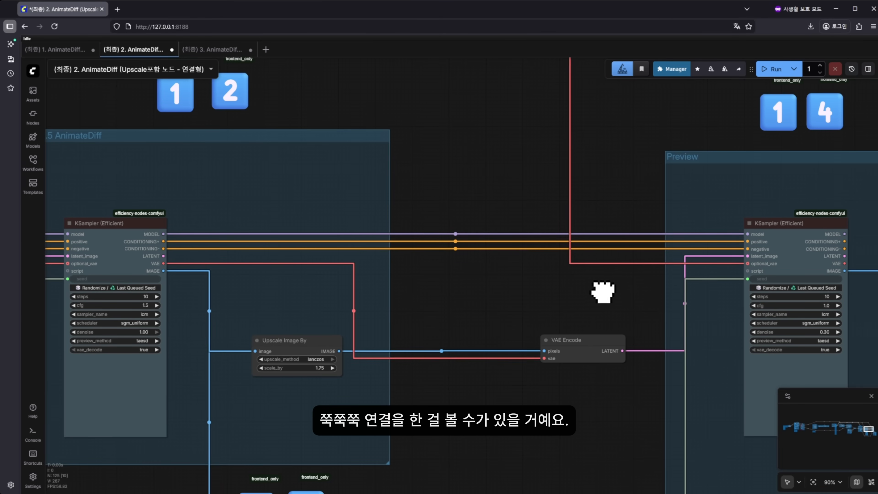
drag(603, 292, 506, 293)
drag(376, 280, 332, 279)
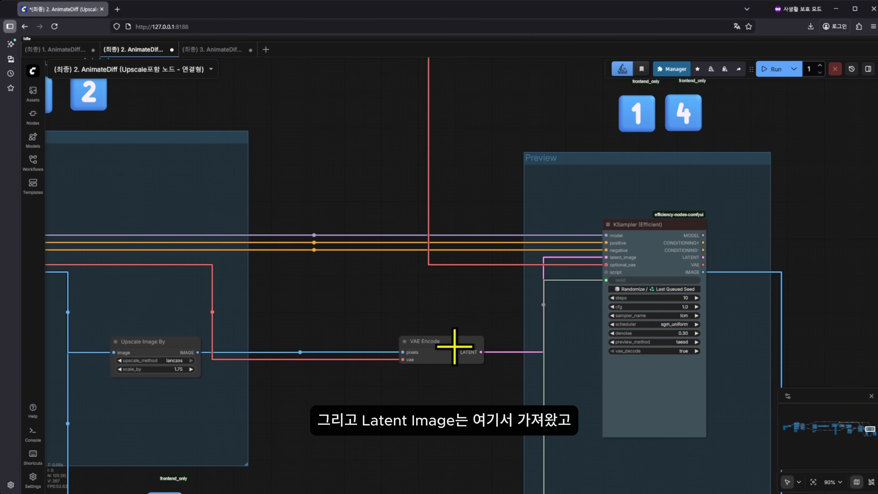
click(455, 347)
drag(504, 297, 447, 302)
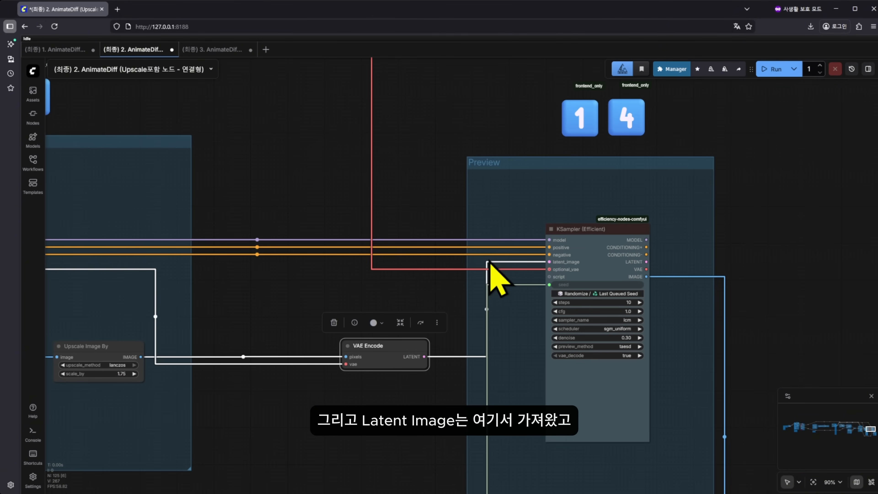
Step: Trace the second KSampler's optional_vae input back to the VAE output of the Efficient Loader in group 6
scroll(519, 268, up, 6)
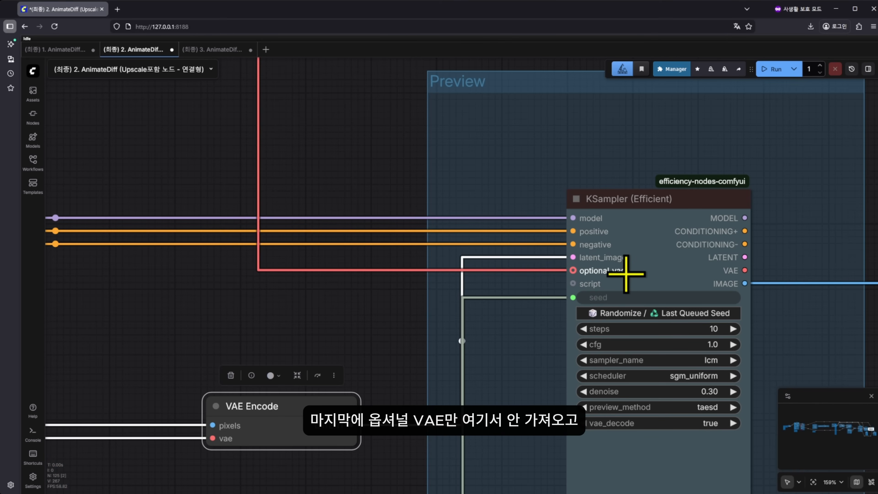
drag(626, 274, 173, 245)
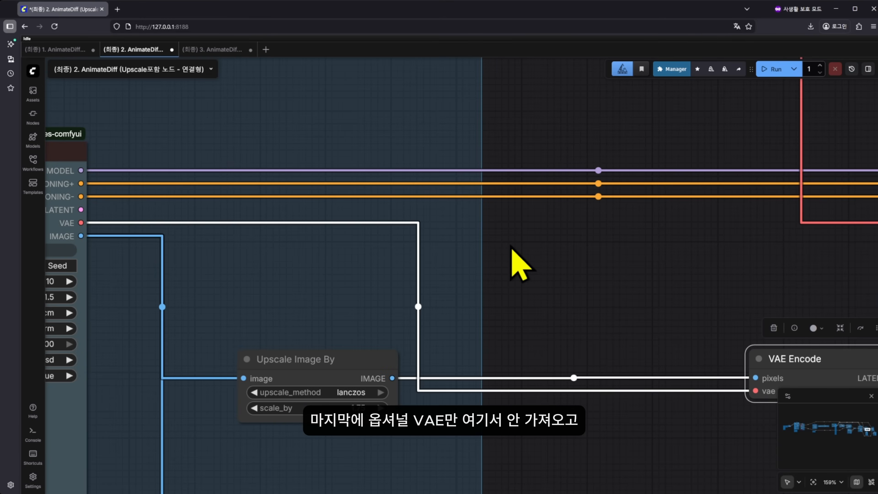
scroll(512, 246, down, 20)
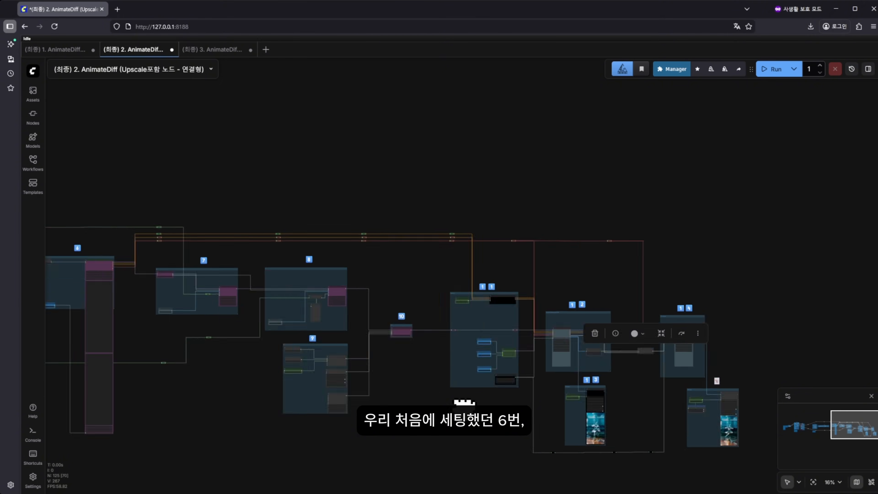
scroll(157, 281, up, 18)
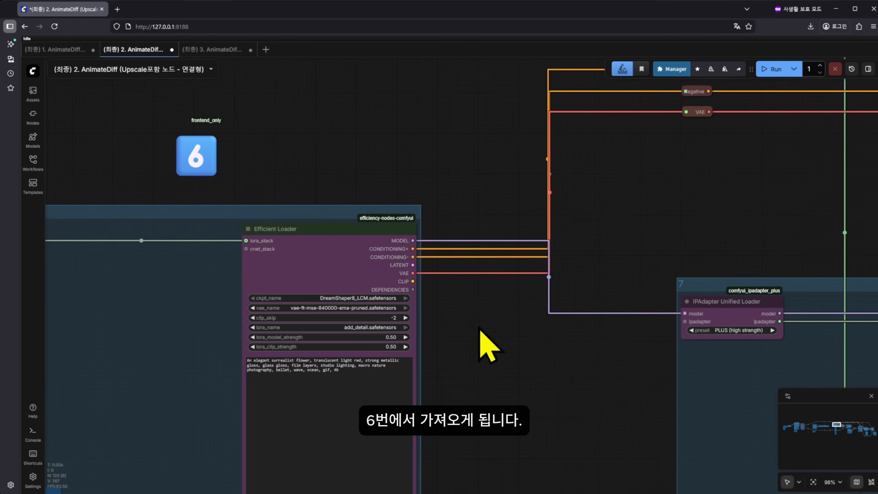
scroll(481, 331, up, 4)
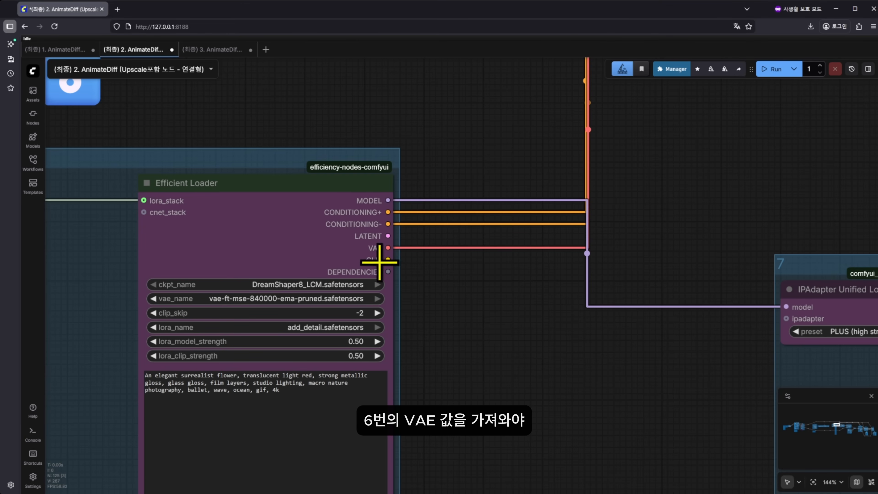
scroll(512, 294, down, 12)
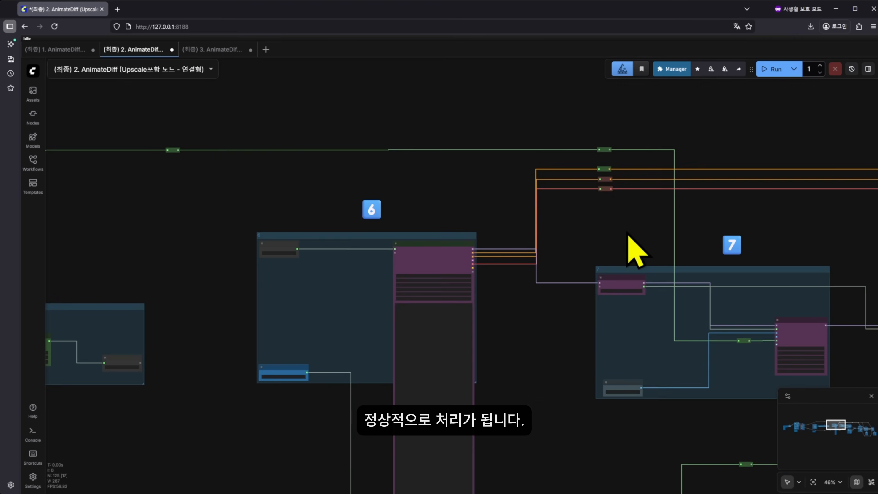
Step: Return to the group 14 KSampler and examine its sampling settings, especially the denoise value
drag(631, 249, 165, 249)
drag(774, 266, 380, 259)
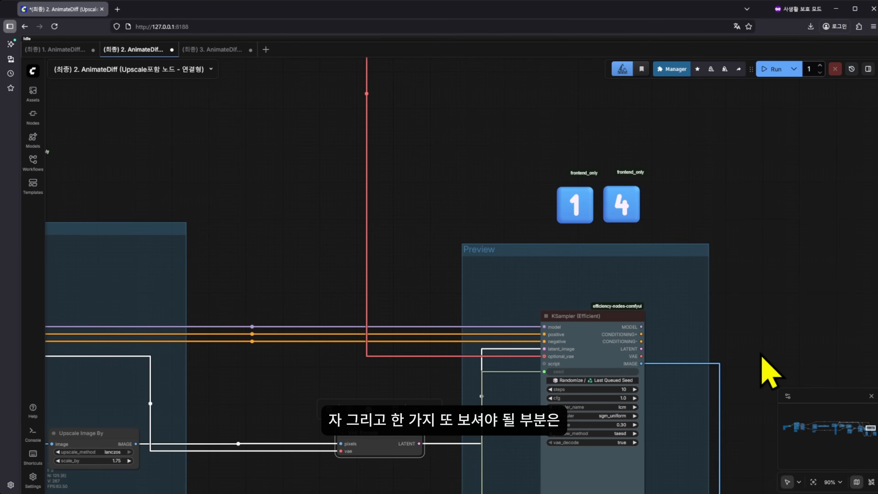
drag(762, 355, 656, 253)
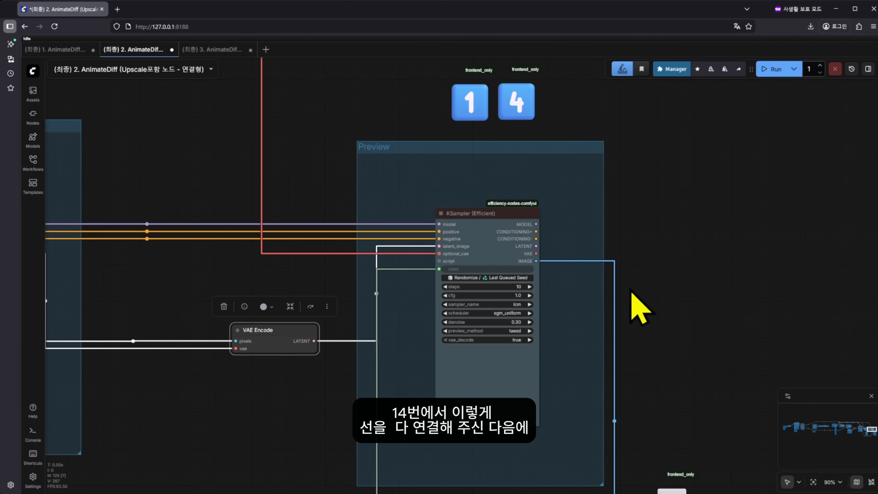
scroll(568, 304, up, 7)
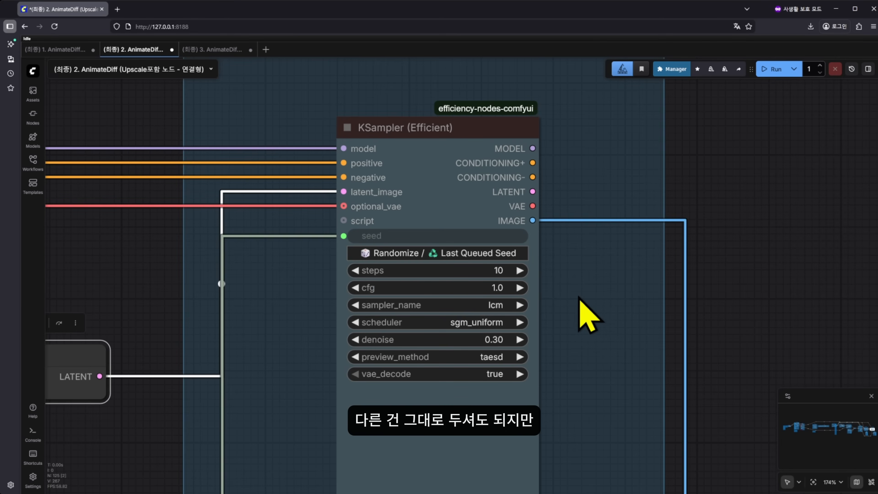
drag(579, 296, 582, 253)
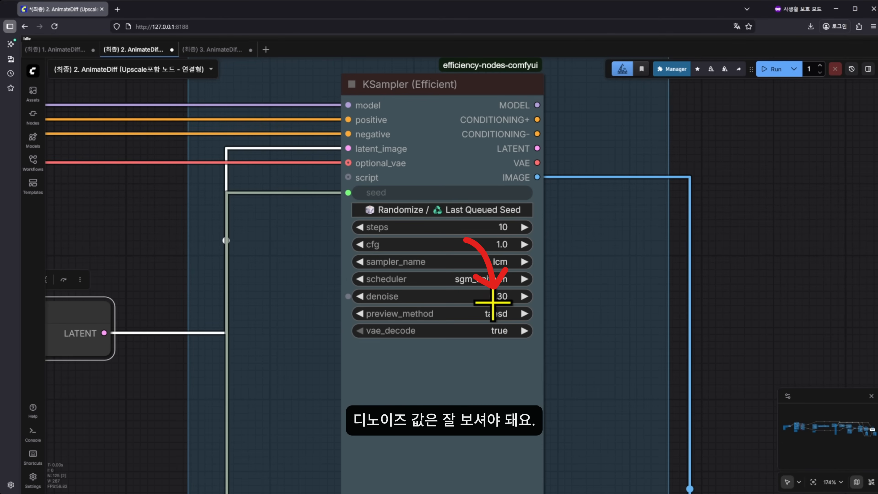
Step: Try a denoise of 1 and a denoise of 0.5 on the group 14 KSampler
click(508, 297)
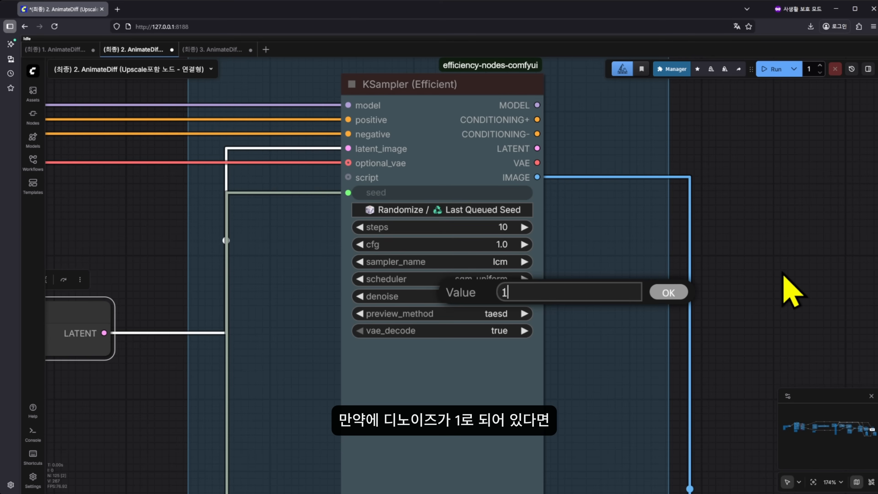
key(Return)
click(503, 296)
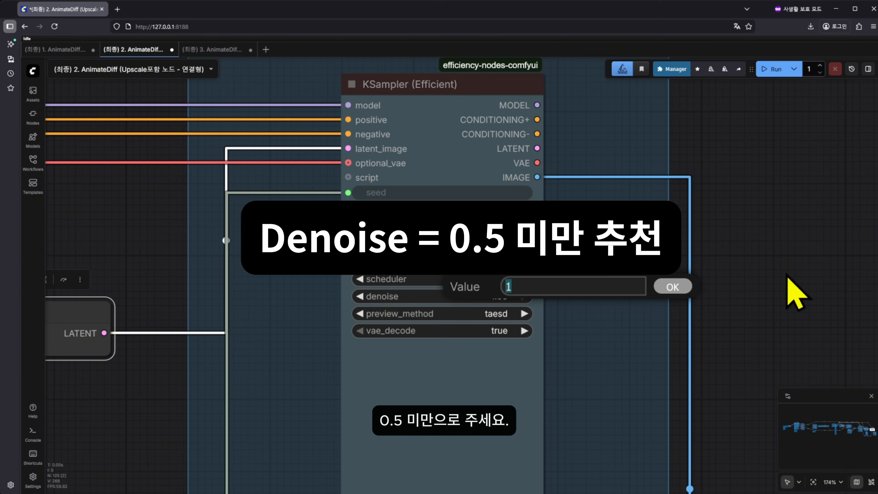
text(0.5)
key(Return)
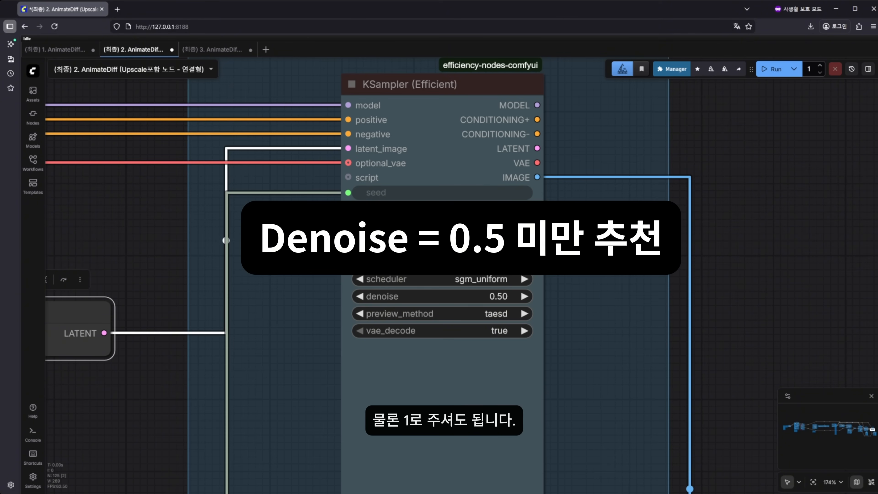
Step: Set the denoise of the group 14 KSampler to 1
click(500, 294)
text(1)
click(666, 288)
Step: Examine the denoise value of the group 12 KSampler and compare the video previews in group 13 and the final output group
scroll(614, 424, down, 9)
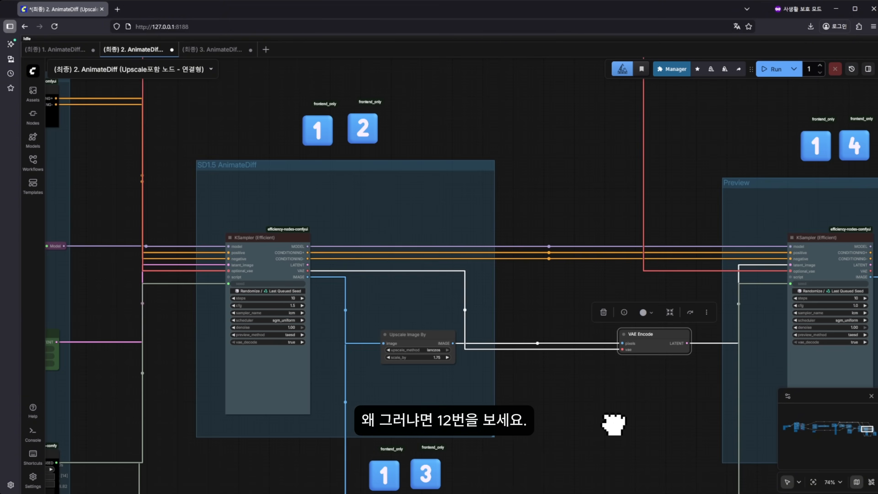
scroll(249, 382, up, 8)
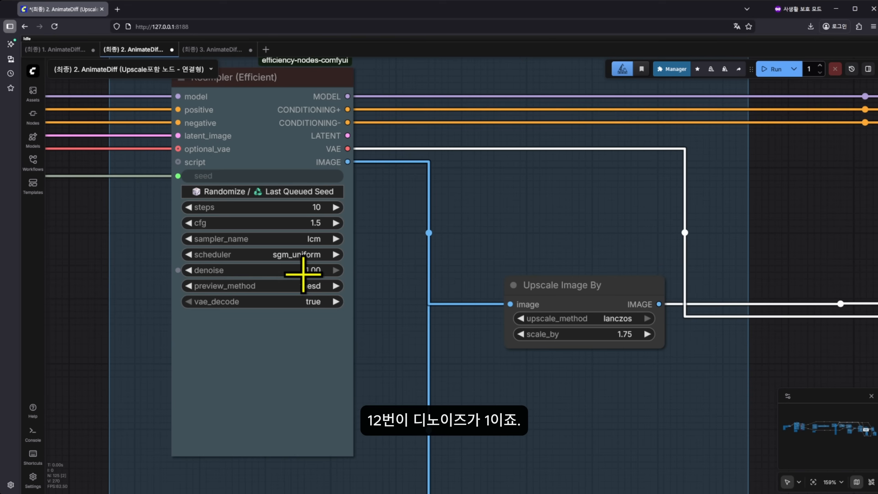
scroll(401, 275, down, 10)
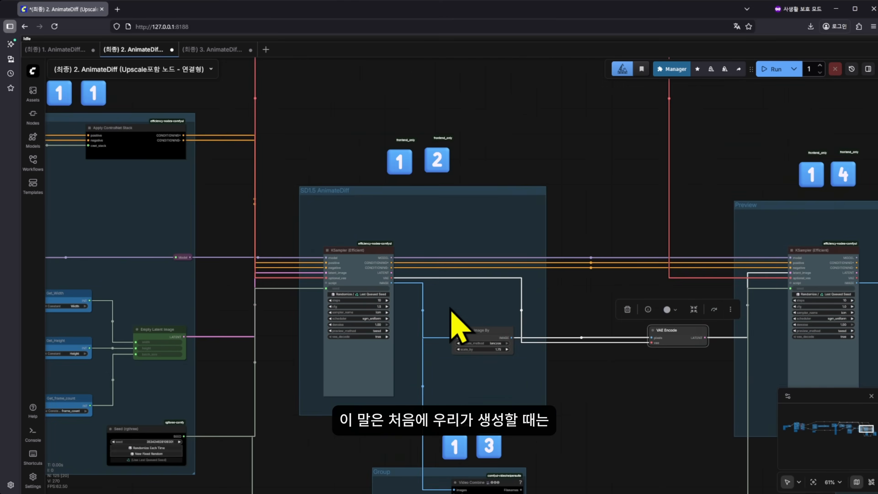
drag(451, 309, 437, 139)
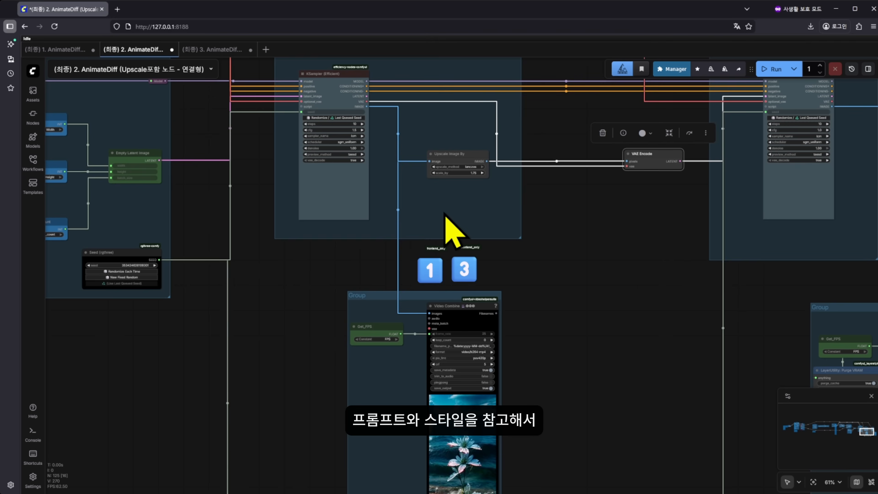
drag(623, 396, 434, 337)
drag(403, 223, 335, 317)
drag(266, 461, 284, 287)
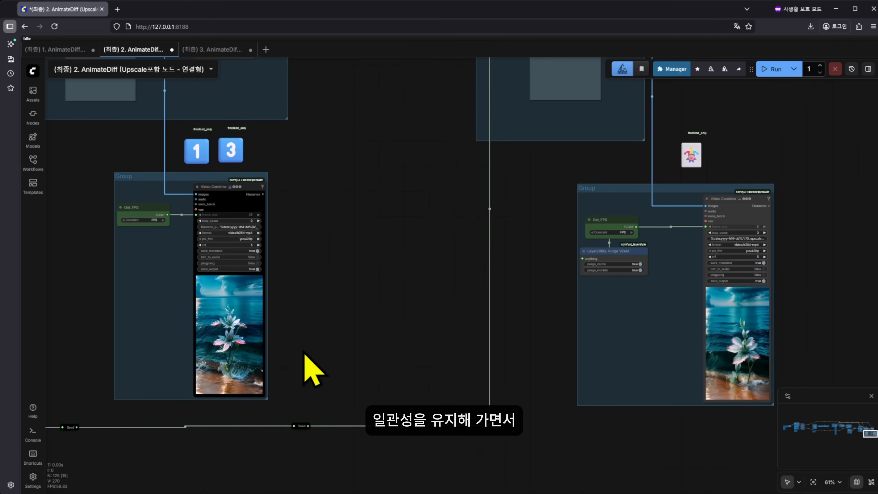
drag(393, 196, 290, 276)
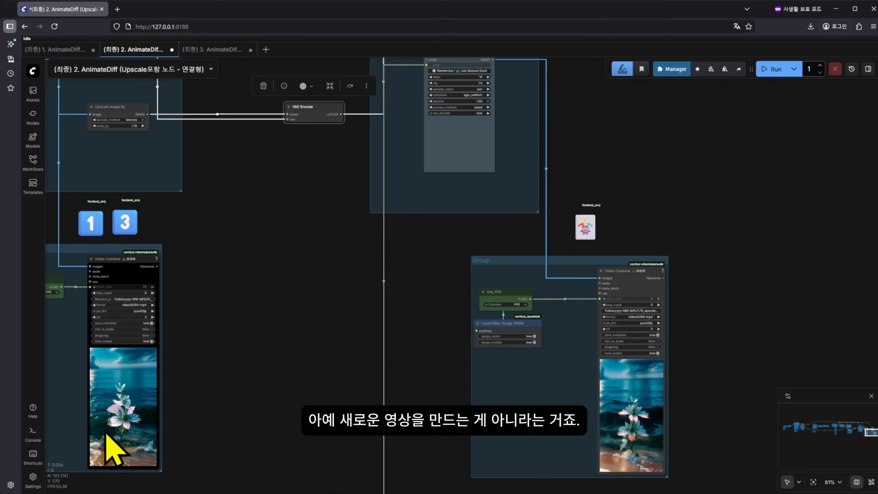
drag(283, 301, 285, 354)
Step: Open the denoise value of the group 14 KSampler and accept it at 1
scroll(470, 255, up, 7)
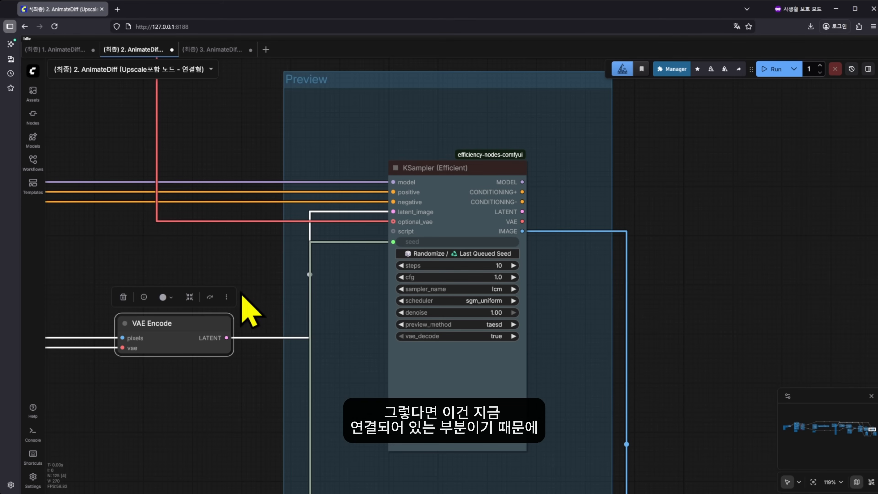
drag(571, 231, 555, 230)
click(477, 311)
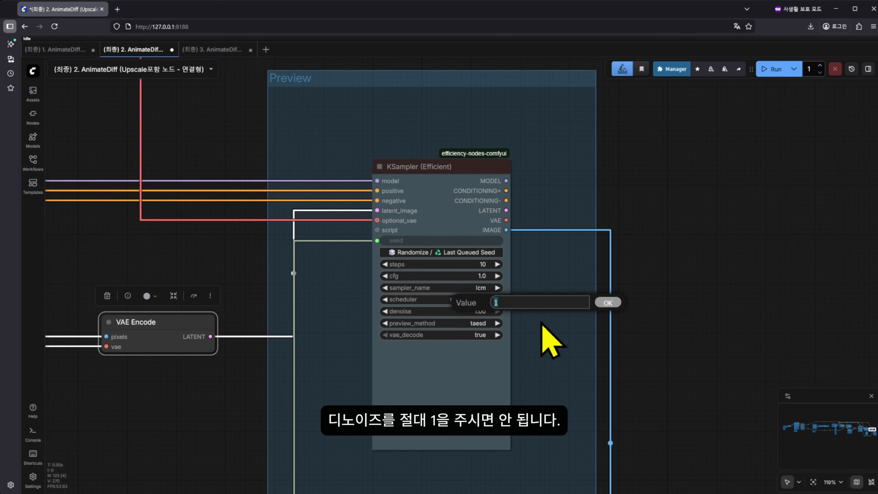
click(608, 304)
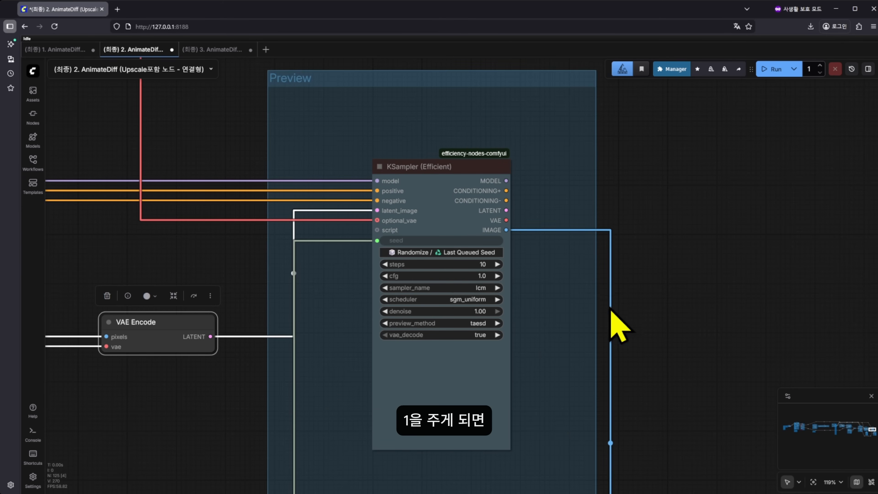
Step: Look over both Video Combine previews and check the denoise value of the group 12 KSampler
drag(587, 381, 595, 325)
scroll(579, 319, down, 3)
drag(296, 483, 572, 117)
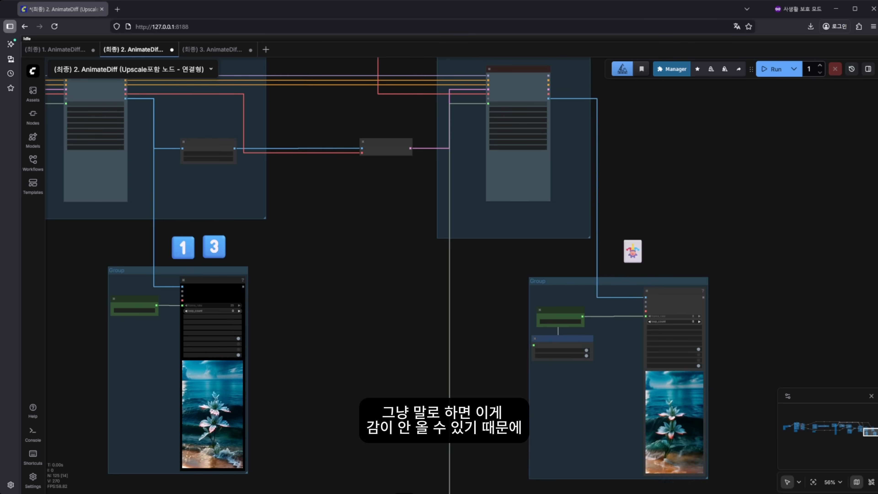
drag(337, 306, 453, 421)
scroll(244, 240, up, 11)
scroll(234, 270, up, 1)
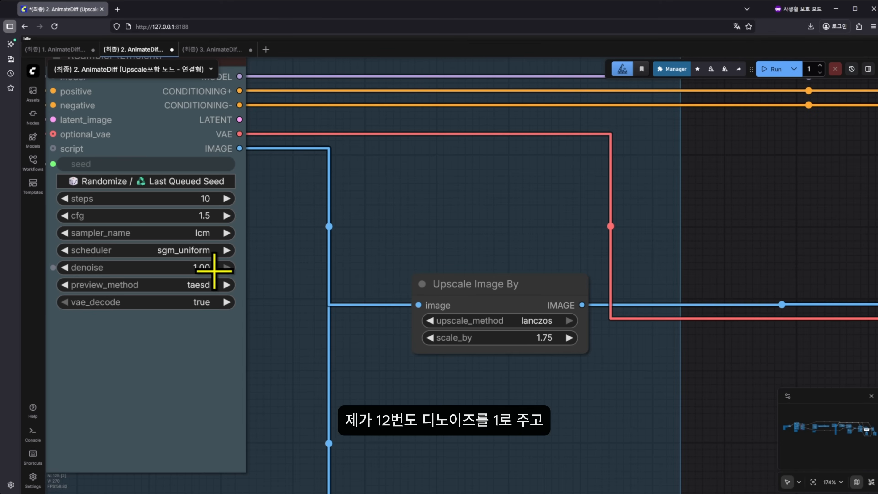
Step: Return to the group 14 KSampler and confirm its denoise at 1 for the test run
drag(500, 209, 185, 240)
scroll(208, 249, down, 7)
drag(343, 260, 37, 282)
scroll(446, 309, up, 10)
click(433, 265)
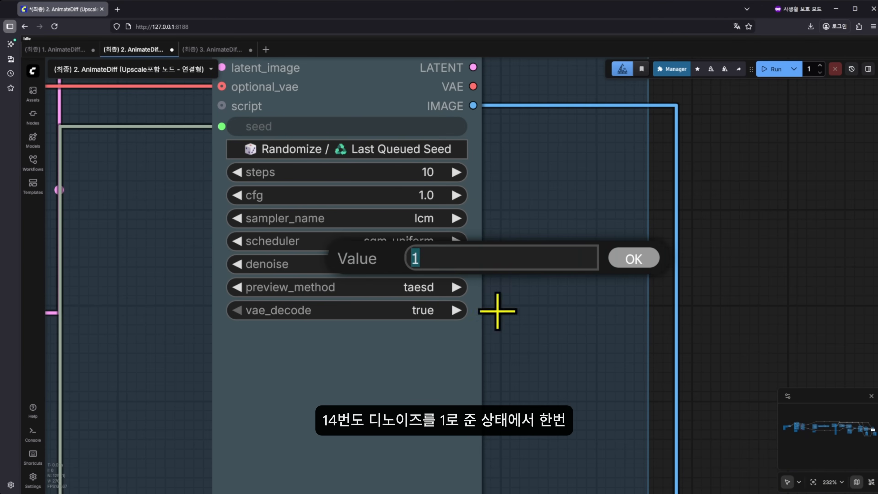
click(631, 260)
Step: Move the Run controls onto the canvas between groups 12 and 14 and run the workflow
scroll(612, 328, down, 7)
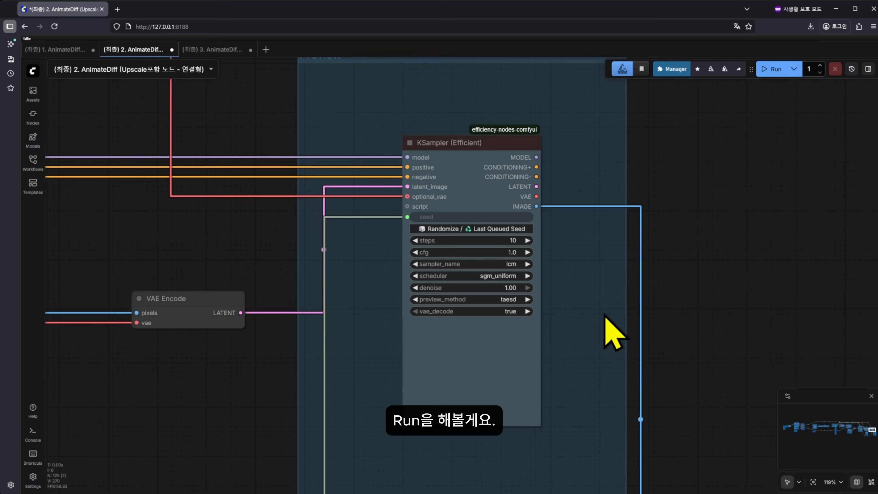
scroll(612, 330, down, 5)
drag(751, 69, 281, 162)
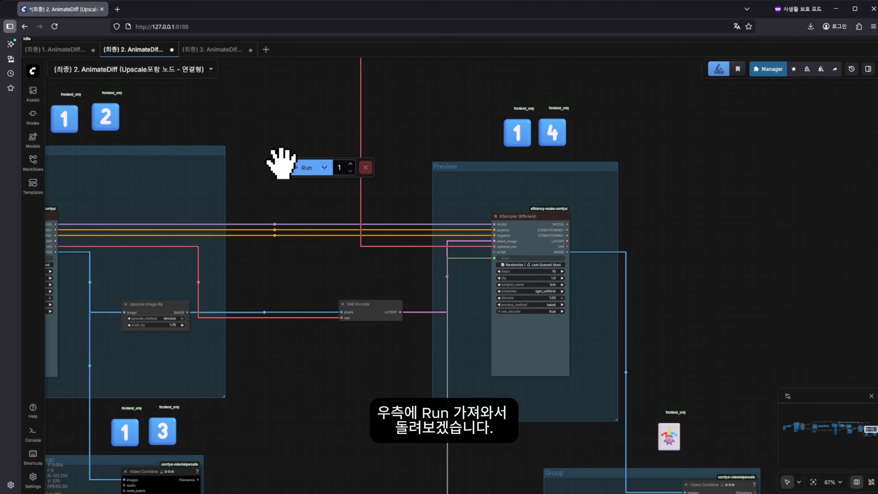
drag(282, 207, 320, 209)
click(301, 167)
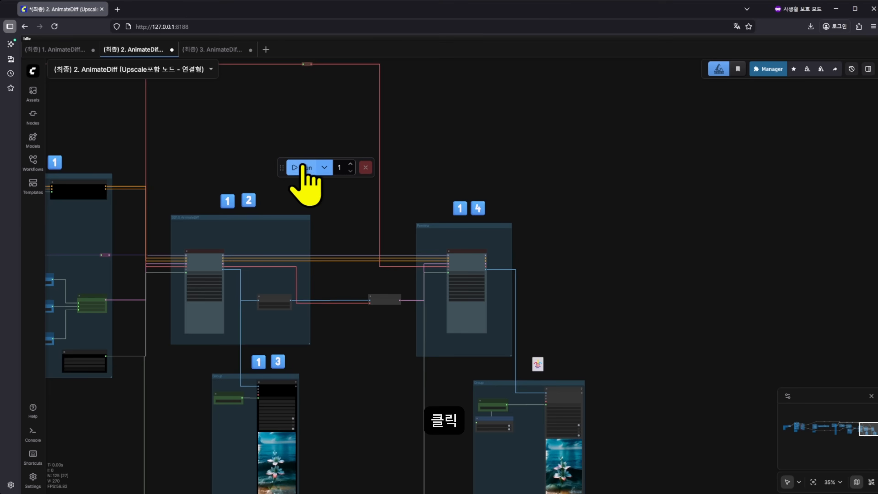
Step: Place the final upscale Video Combine node directly beside the Video Combine node in group 13
drag(441, 376, 309, 372)
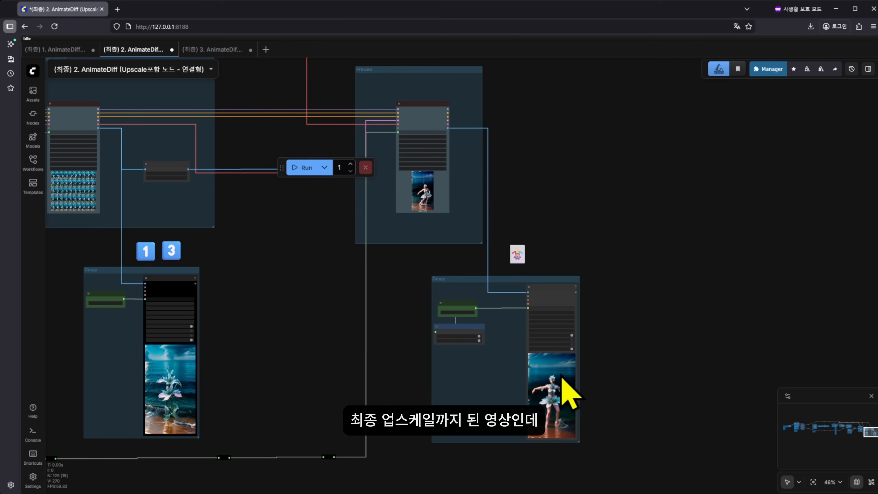
drag(548, 395, 239, 387)
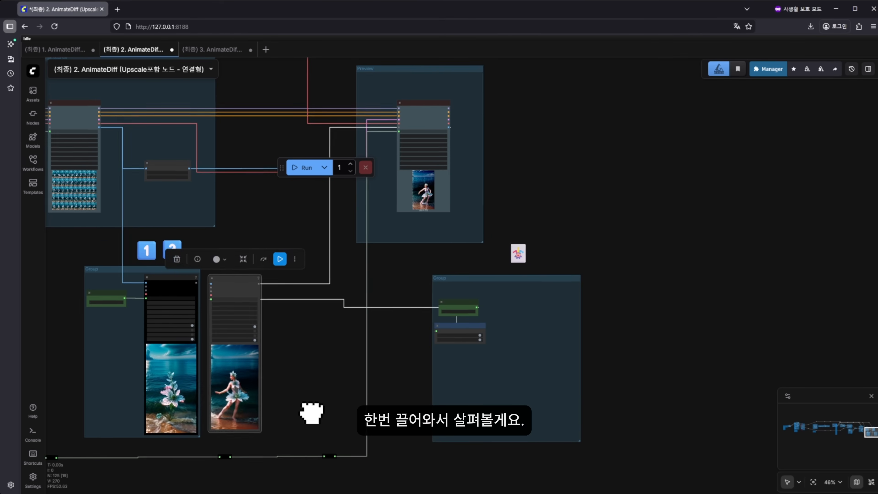
scroll(266, 297, up, 10)
Step: Compare the original group 13 video with the upscaled video generated at denoise 1, including a close-up of both previews
drag(265, 304, 327, 214)
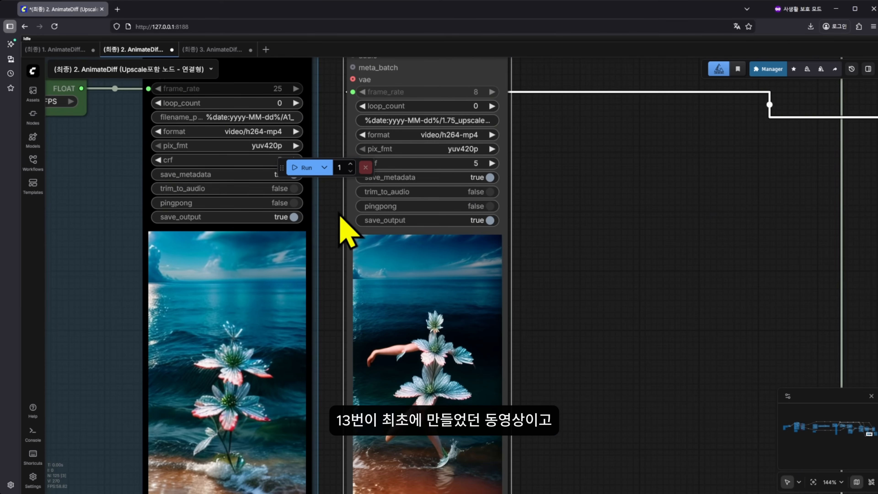
drag(522, 288, 534, 247)
drag(574, 309, 590, 388)
scroll(624, 393, down, 3)
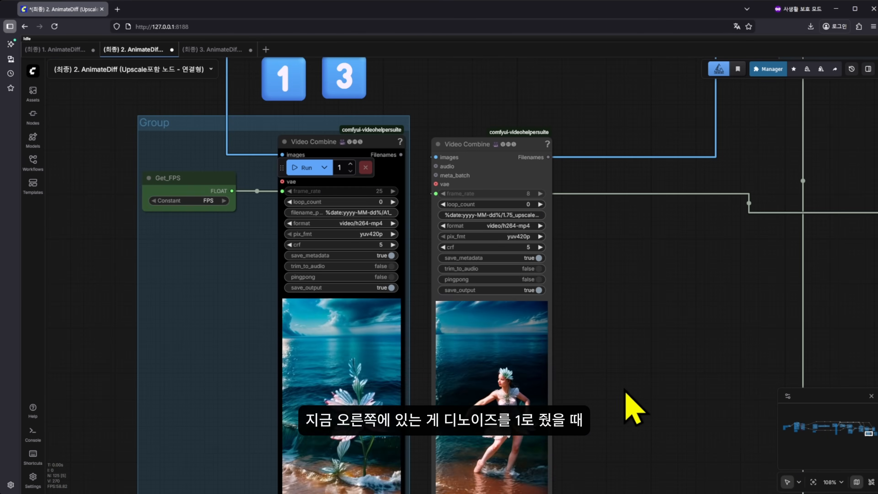
drag(495, 467, 437, 425)
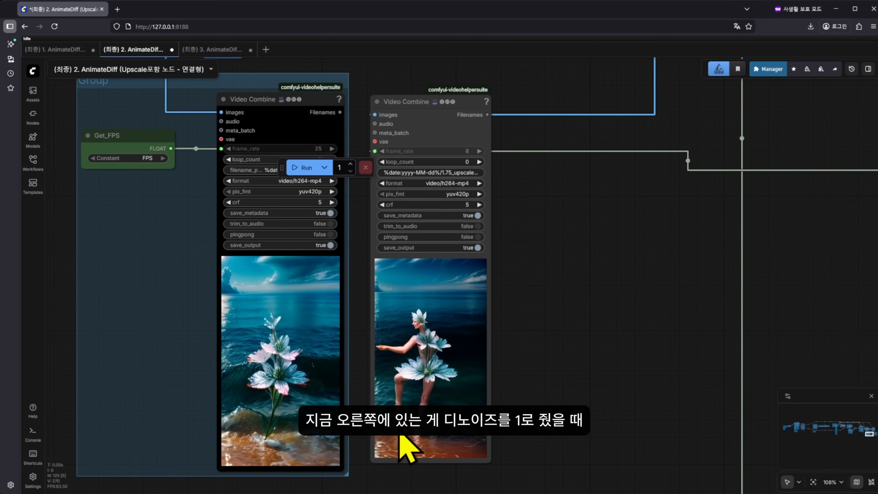
drag(543, 391, 550, 377)
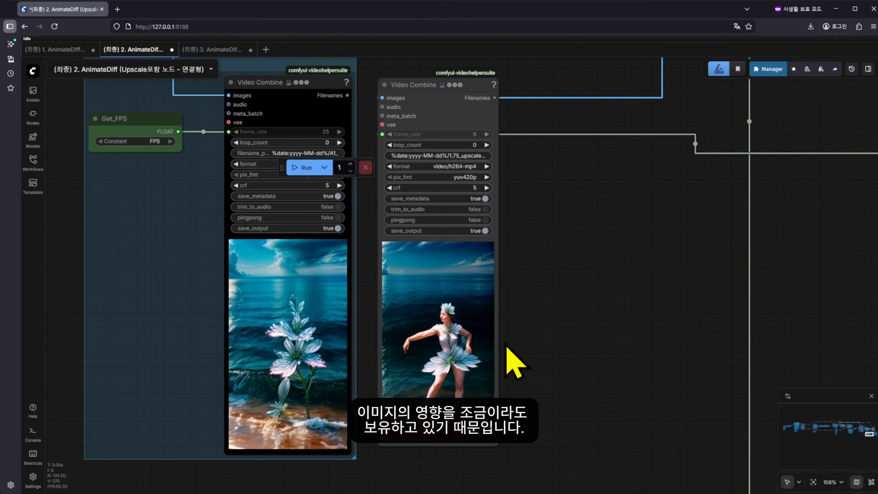
drag(565, 319, 524, 317)
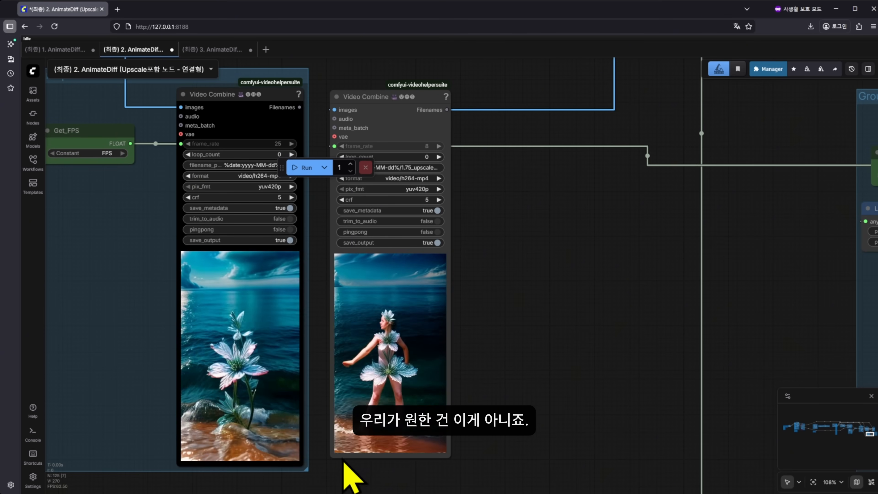
scroll(347, 460, up, 8)
drag(300, 477, 460, 485)
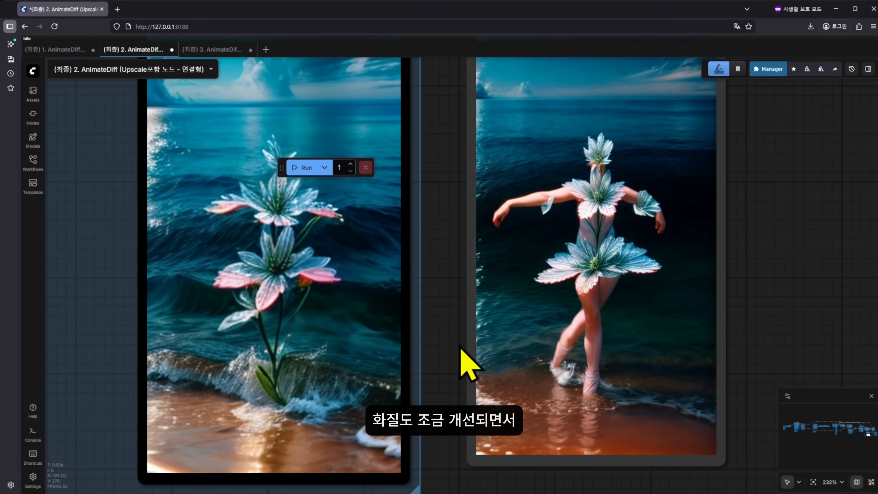
drag(439, 350, 417, 348)
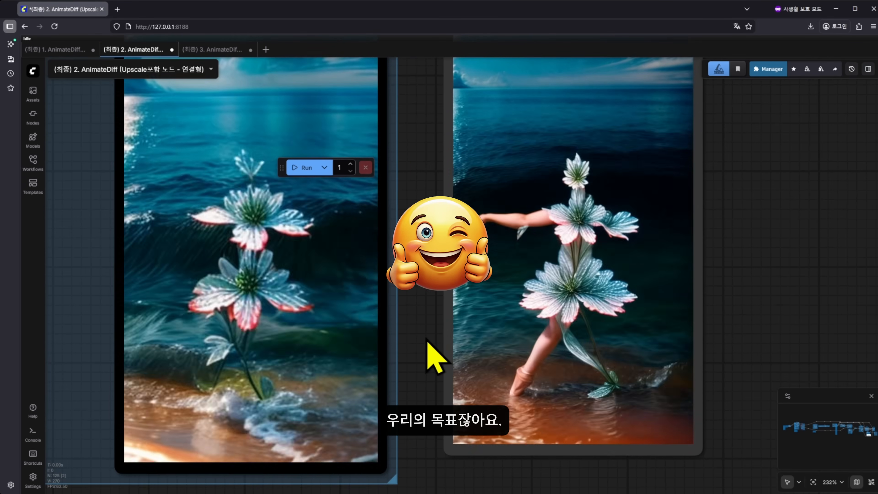
scroll(428, 341, down, 8)
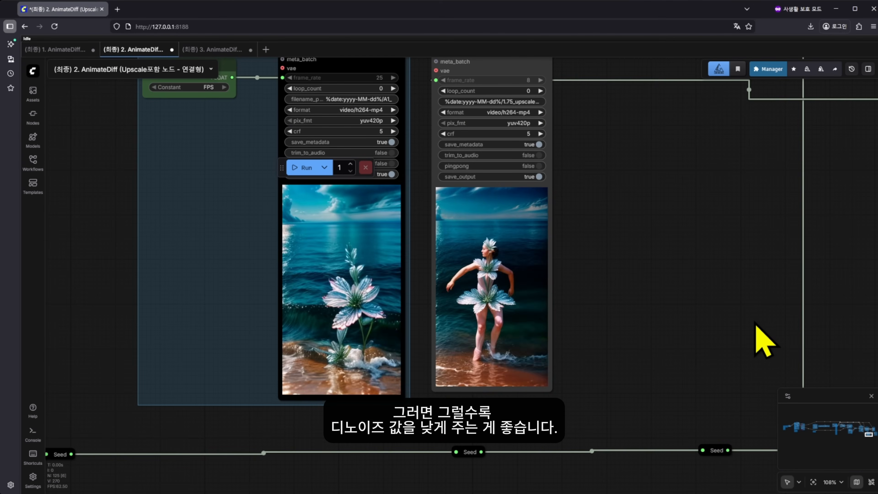
Step: Move the final upscale Video Combine node back into its own group next to Get_FPS and Purge VRAM
drag(755, 323, 623, 345)
scroll(623, 346, down, 5)
drag(577, 328, 318, 333)
drag(217, 320, 666, 338)
Step: Set the denoise of the group 14 KSampler to 0.3
drag(439, 214, 432, 453)
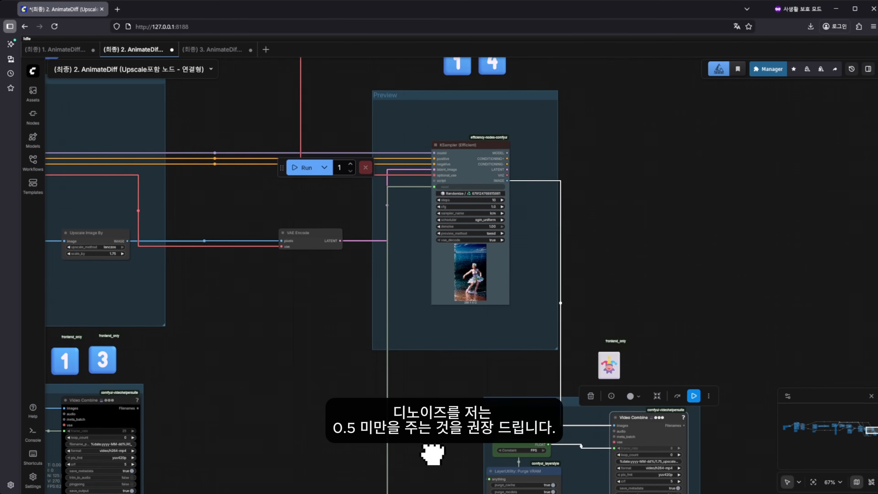
scroll(578, 245, up, 7)
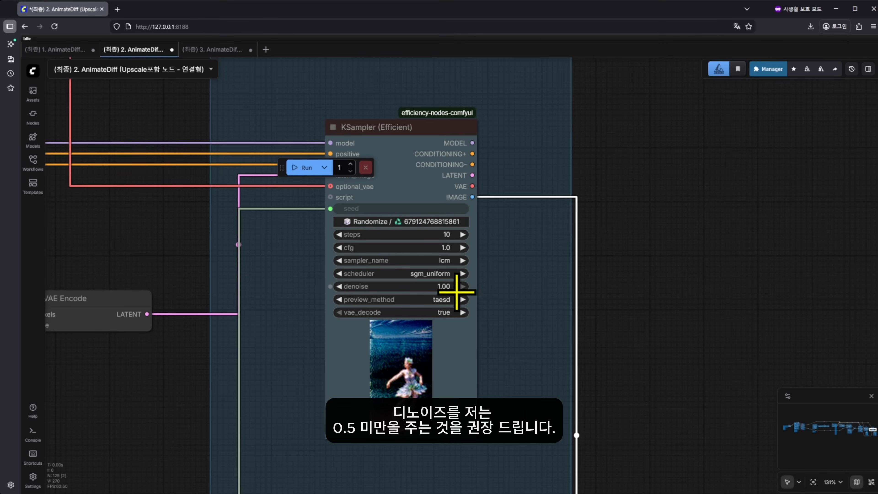
scroll(474, 282, up, 2)
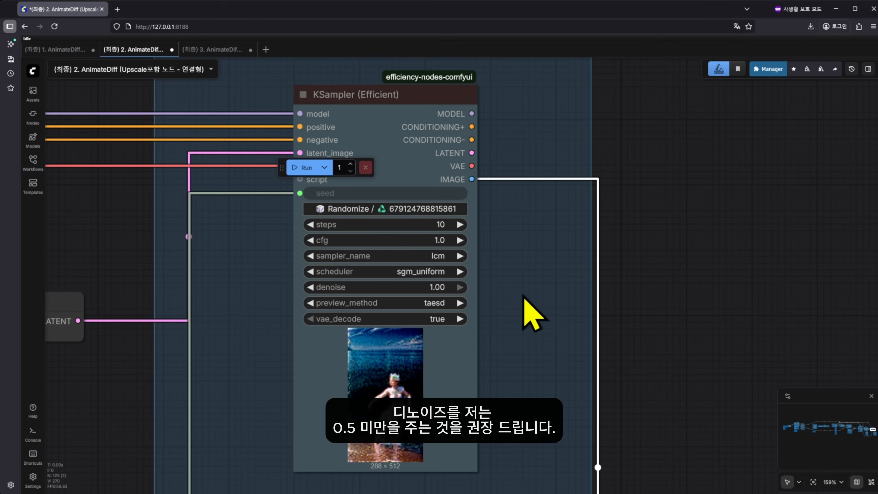
scroll(524, 297, up, 3)
click(427, 294)
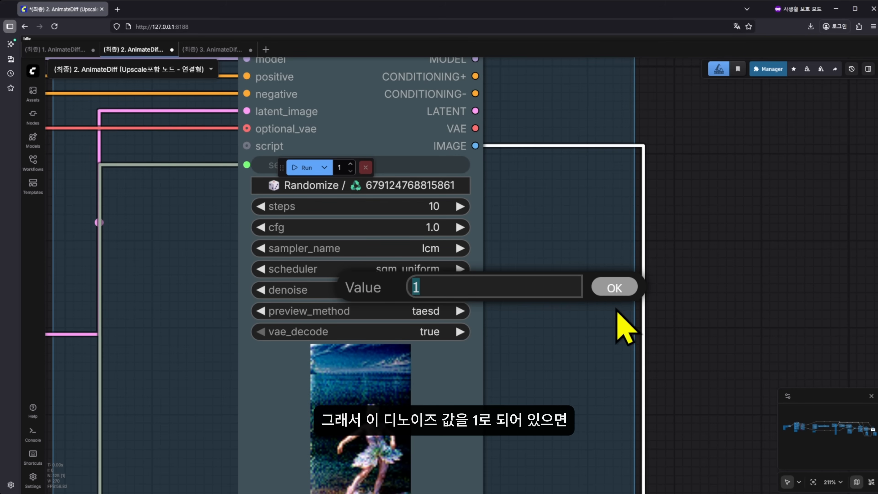
text(03)
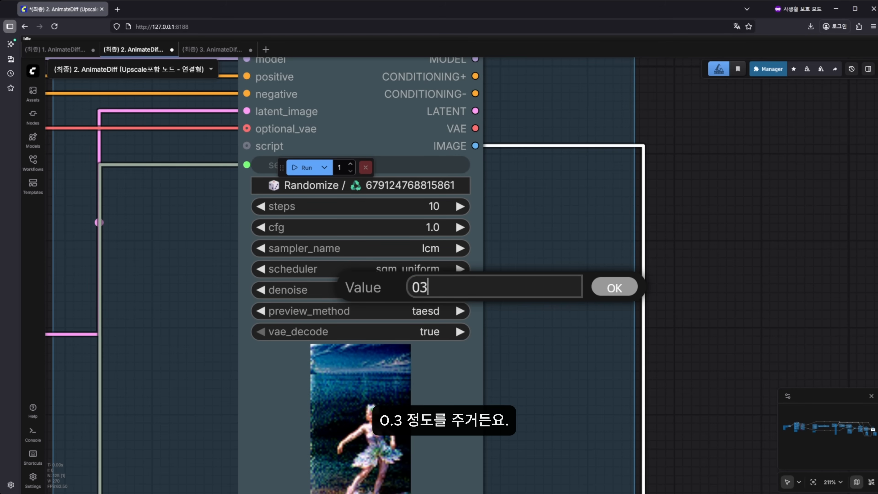
key(Return)
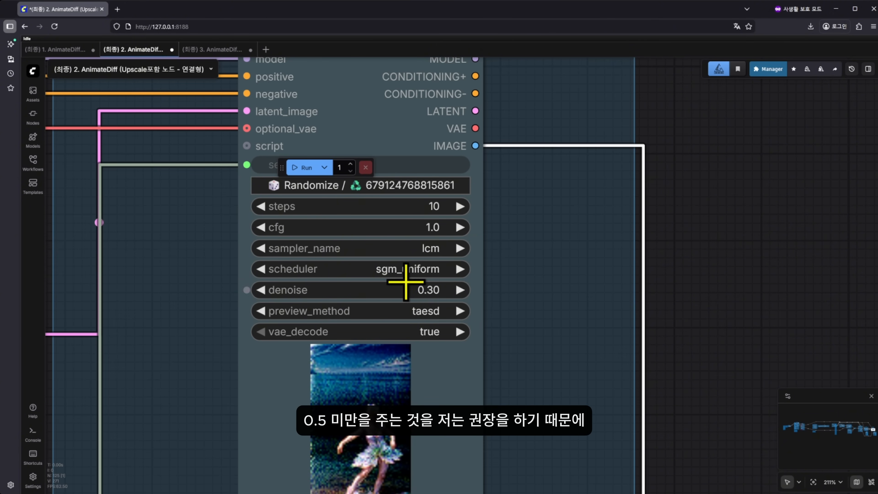
Step: Keep the group 14 KSampler's denoise at 0.3 and run the workflow again
click(407, 290)
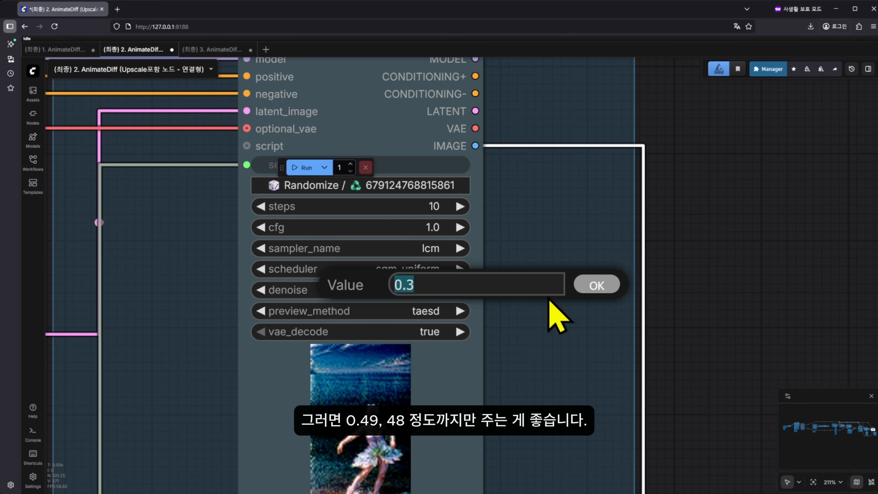
click(598, 286)
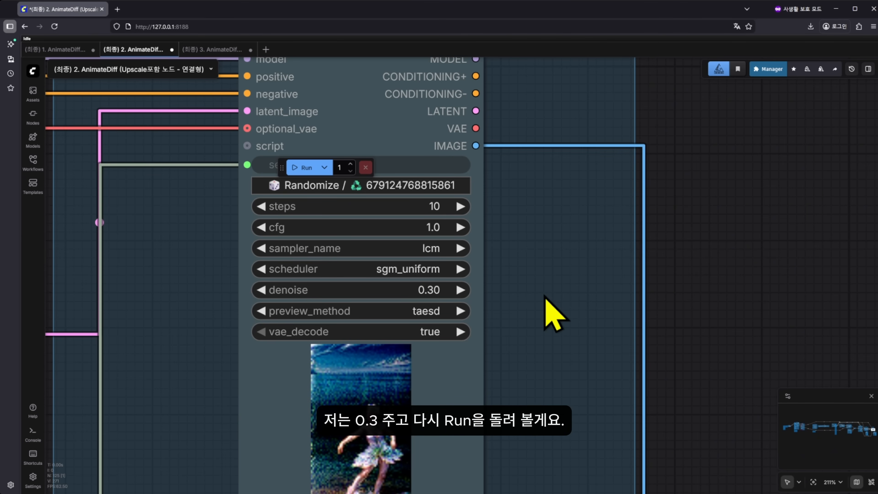
scroll(545, 296, down, 6)
click(304, 168)
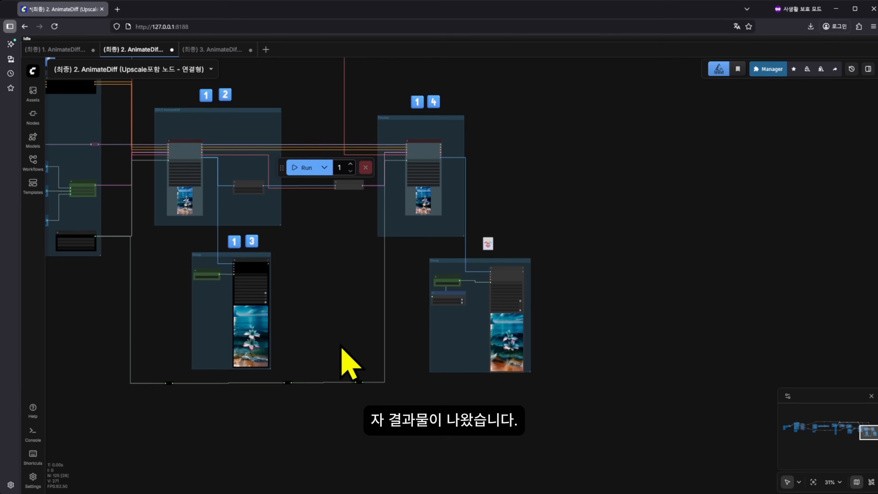
Step: Move the final upscale Video Combine node out of its group to just beside the Video Combine node in group 13
drag(342, 346, 377, 342)
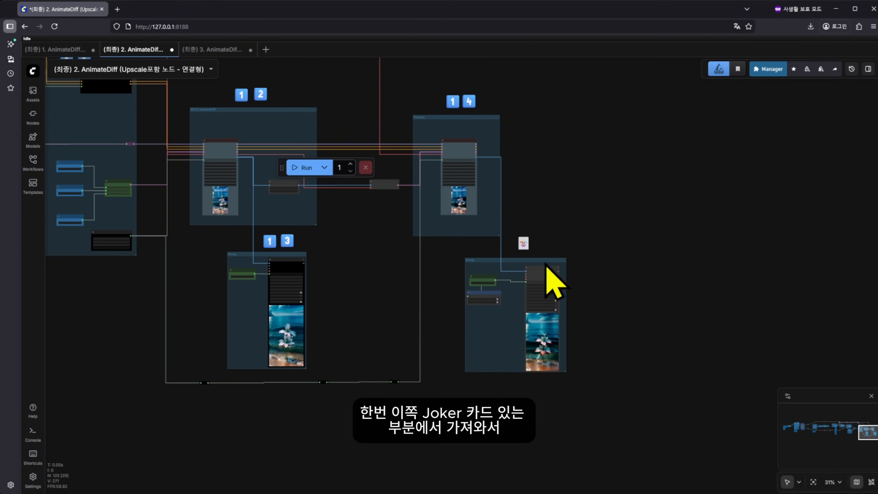
scroll(581, 321, up, 6)
drag(515, 375, 145, 357)
drag(259, 387, 417, 378)
scroll(245, 347, up, 4)
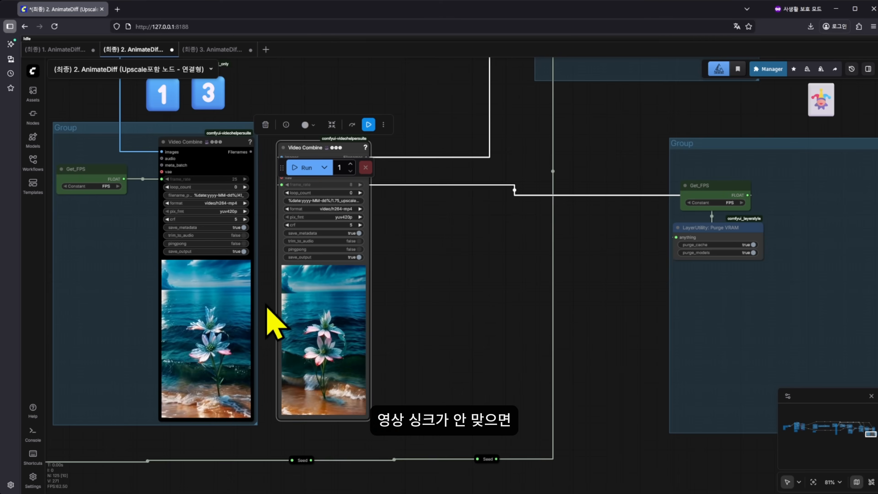
Step: Move the floating run controls clear of the previews and sync the preview of the upscaled Video Combine node
scroll(273, 312, up, 3)
drag(260, 298, 341, 237)
drag(282, 167, 637, 129)
right_click(435, 198)
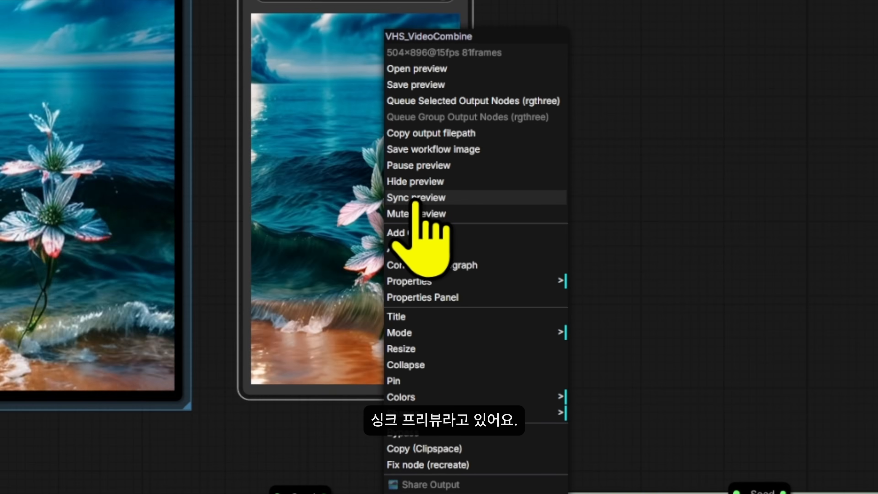
click(428, 200)
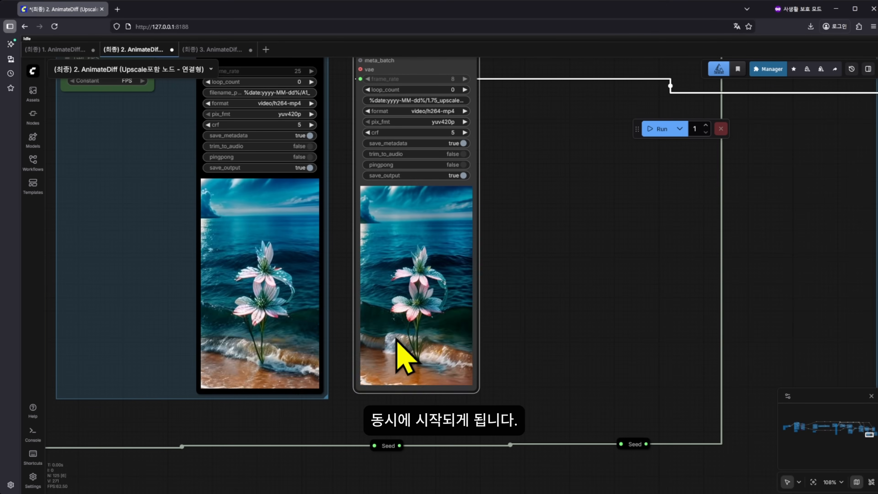
Step: Compare the synced original and 0.3-denoise upscaled videos side by side, including close-ups of the flowers and waves
scroll(342, 323, up, 3)
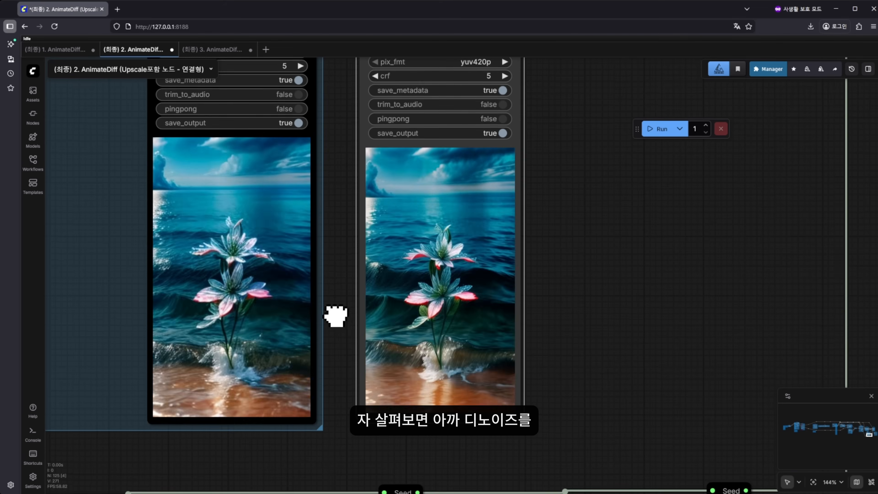
drag(330, 344, 331, 314)
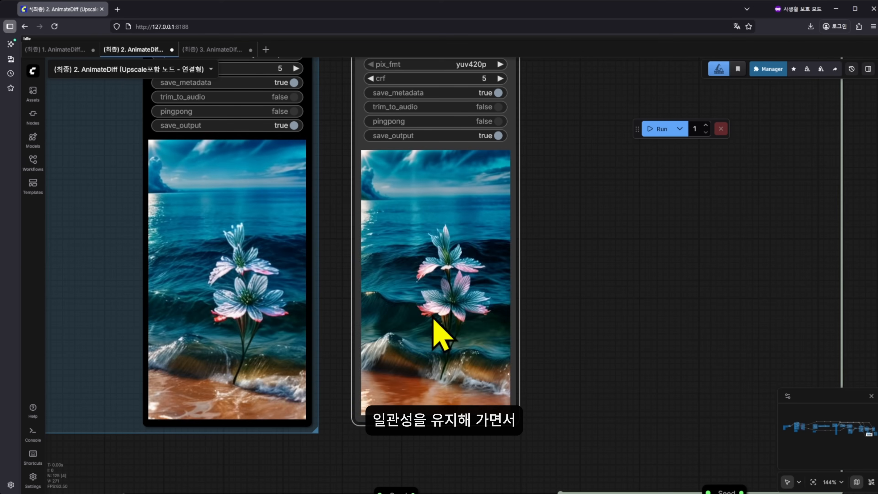
scroll(364, 369, up, 2)
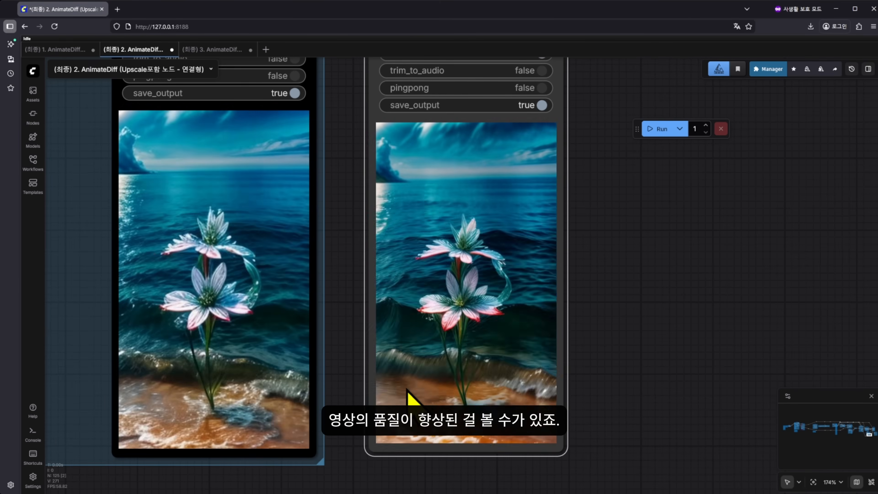
drag(580, 373, 621, 360)
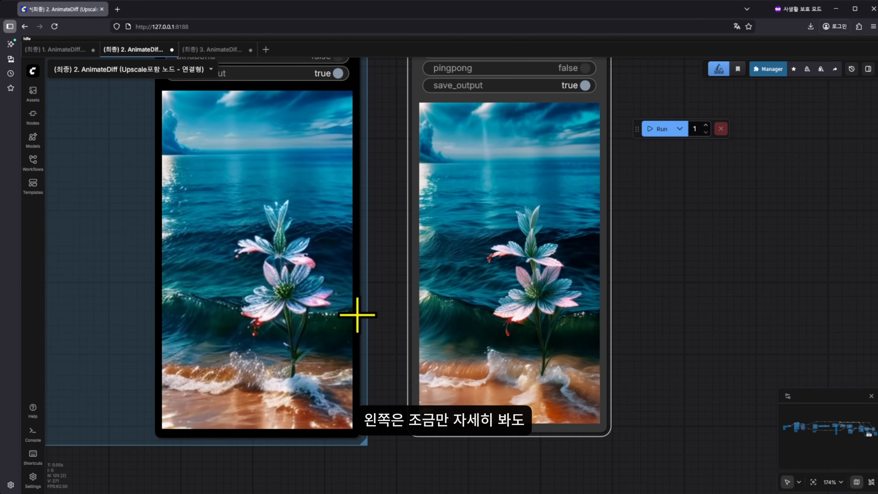
scroll(398, 285, up, 4)
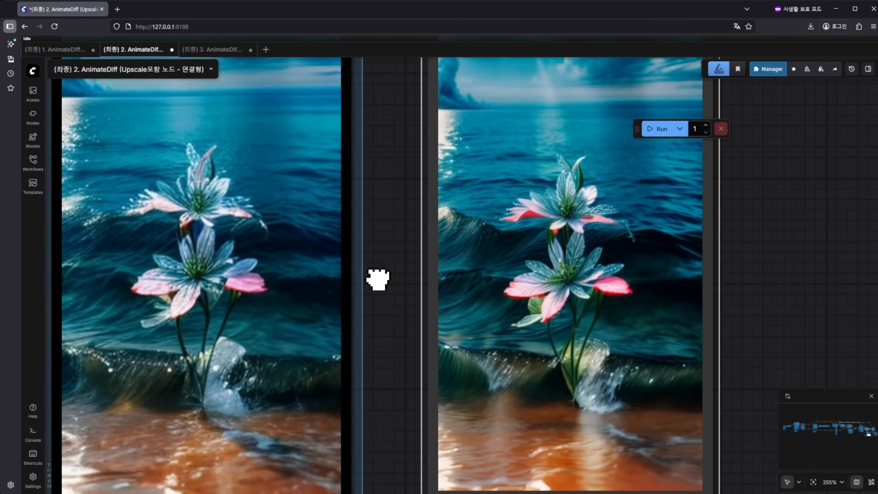
drag(377, 279, 322, 254)
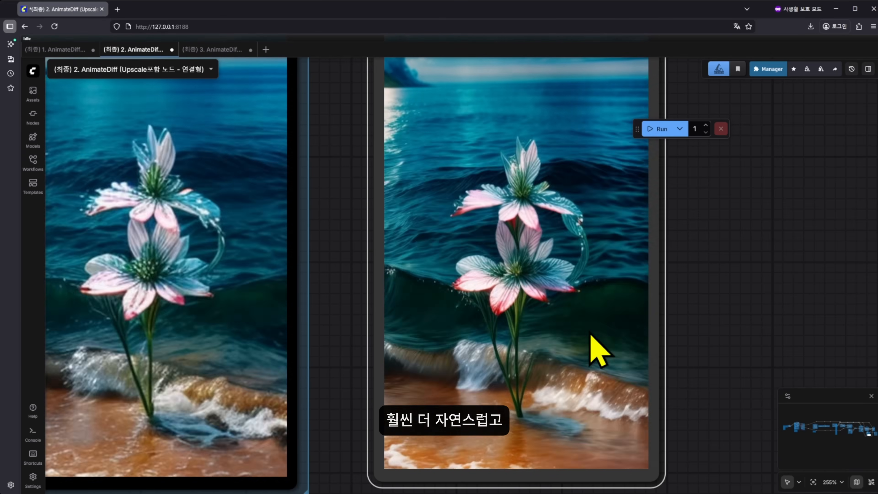
scroll(221, 369, up, 3)
scroll(185, 298, down, 2)
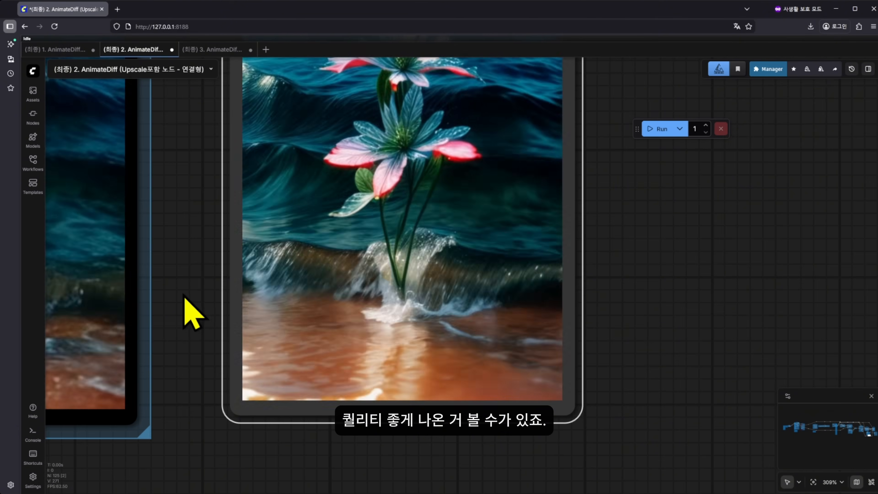
drag(185, 298, 486, 280)
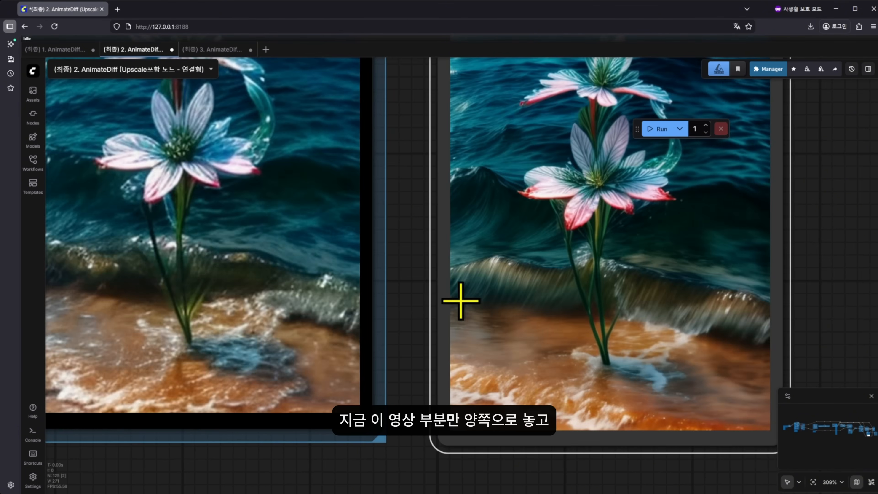
scroll(421, 157, up, 3)
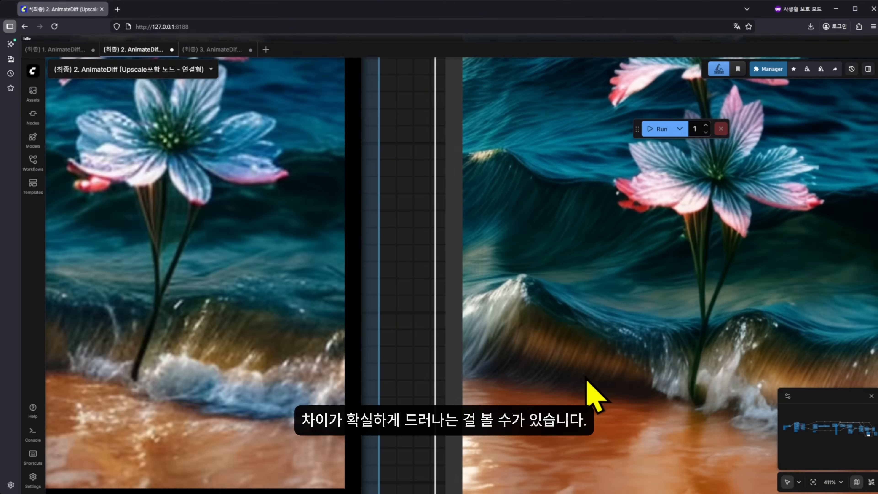
scroll(379, 432, down, 13)
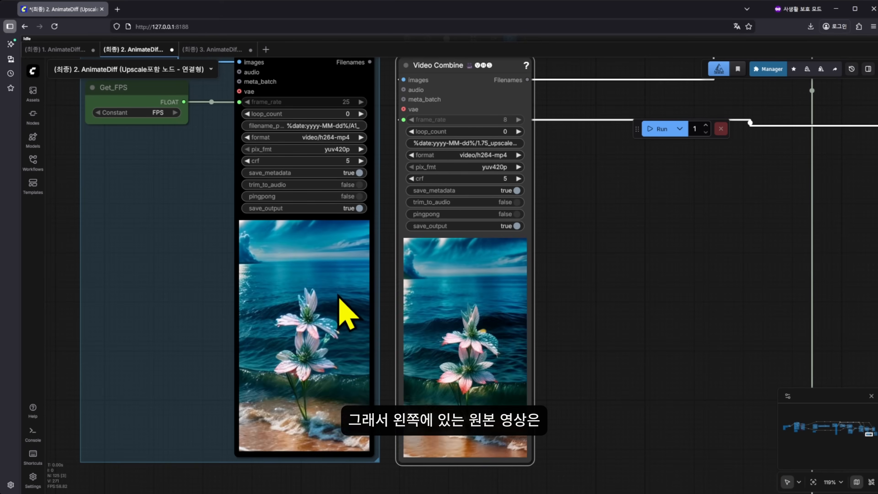
Step: Check the video resolution of the group 13 Video Combine node and of the upscaled one in their node options
right_click(309, 284)
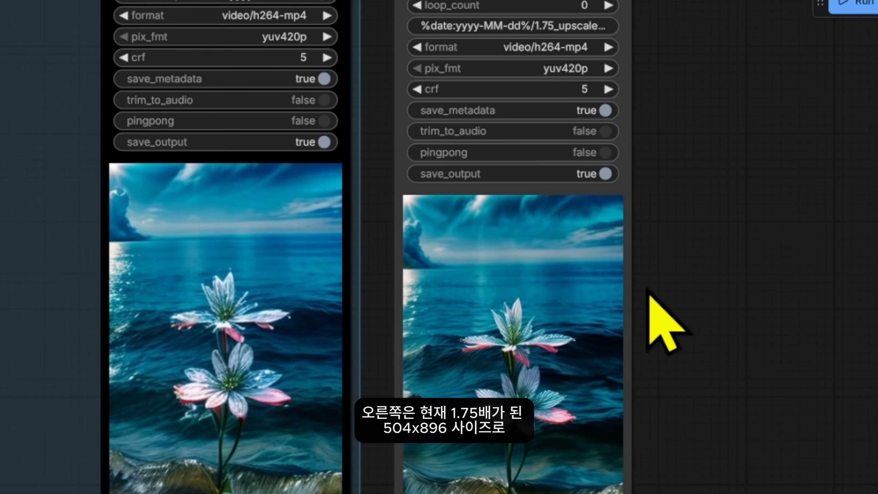
drag(589, 287, 584, 270)
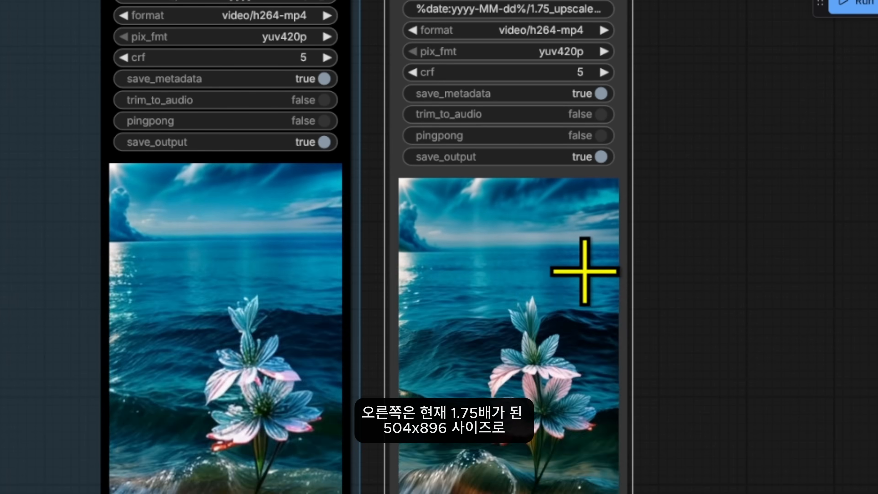
right_click(550, 285)
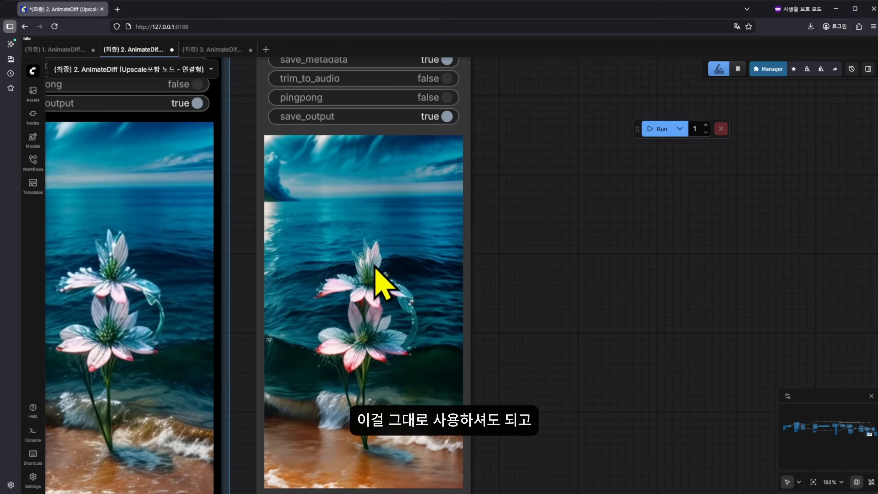
scroll(591, 279, down, 3)
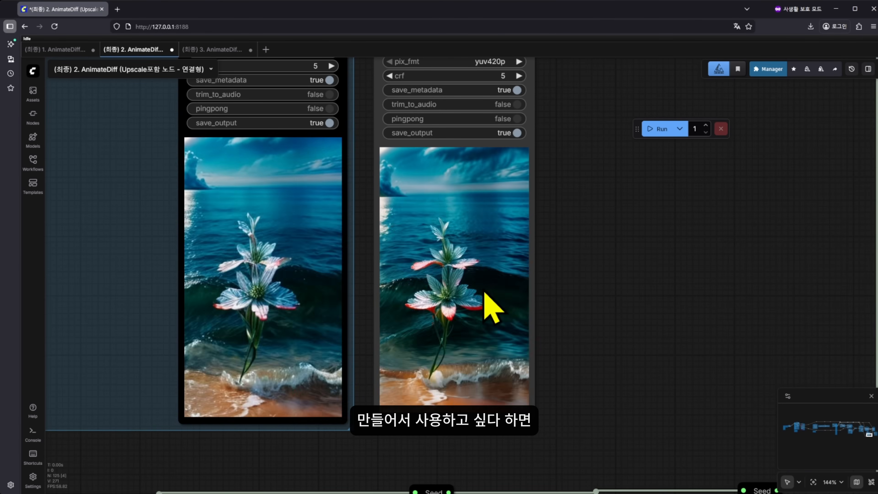
Step: View the Save preview option of the upscaled Video Combine node and dismiss it without saving
mouse_move(210, 52)
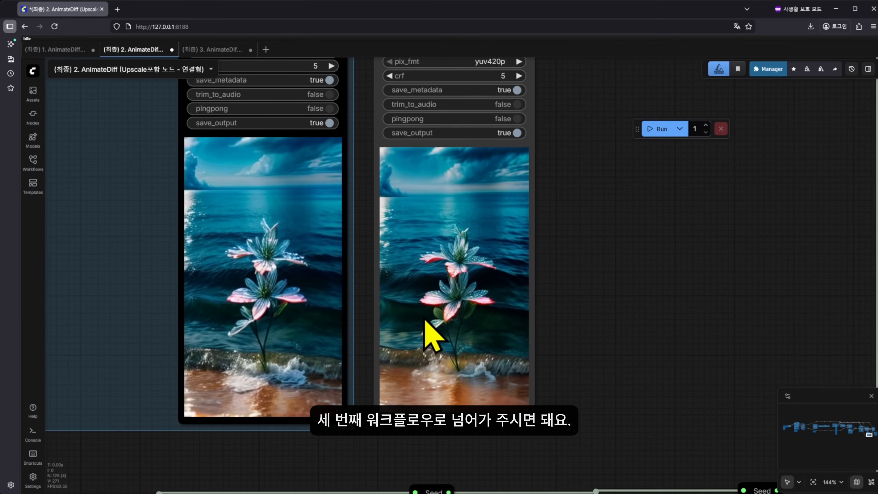
drag(549, 348, 439, 381)
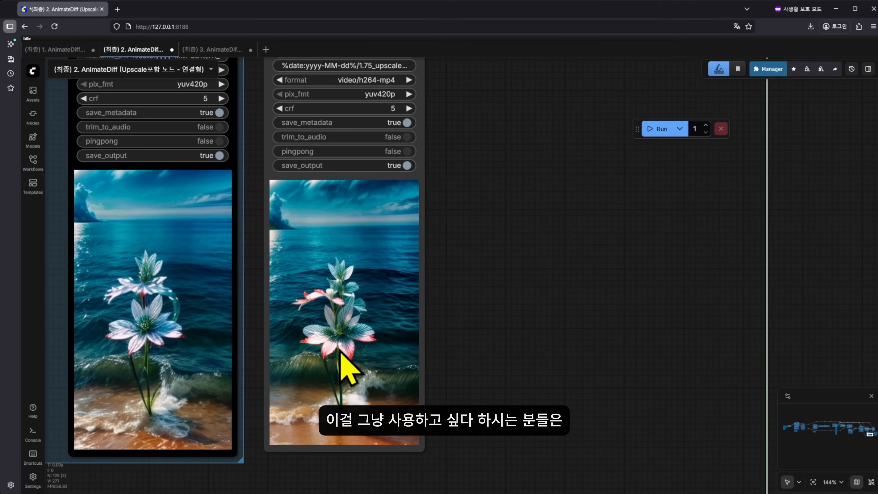
right_click(373, 220)
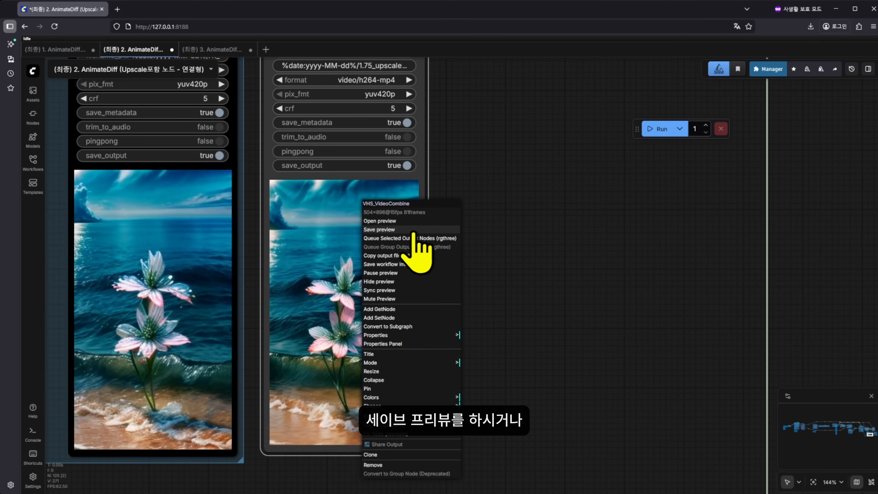
click(563, 247)
scroll(537, 264, down, 3)
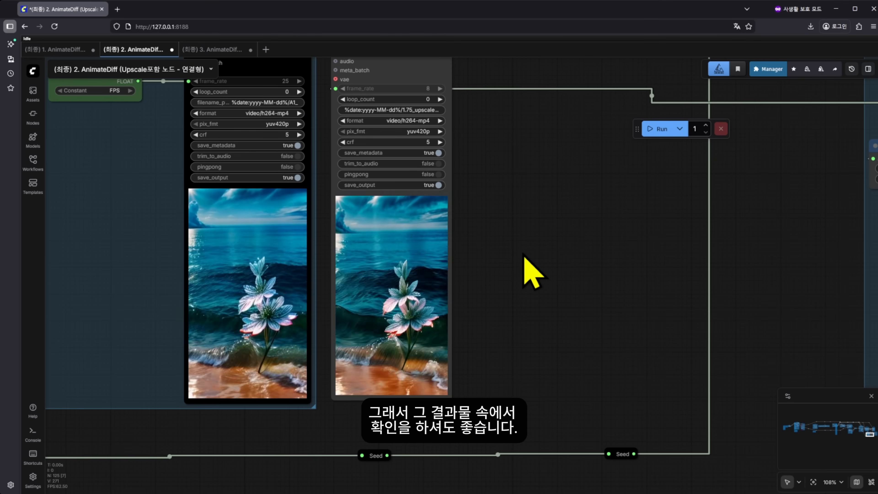
Step: Review the Save preview option on both the original and the upscaled Video Combine nodes, closing the node options without saving
scroll(523, 257, down, 5)
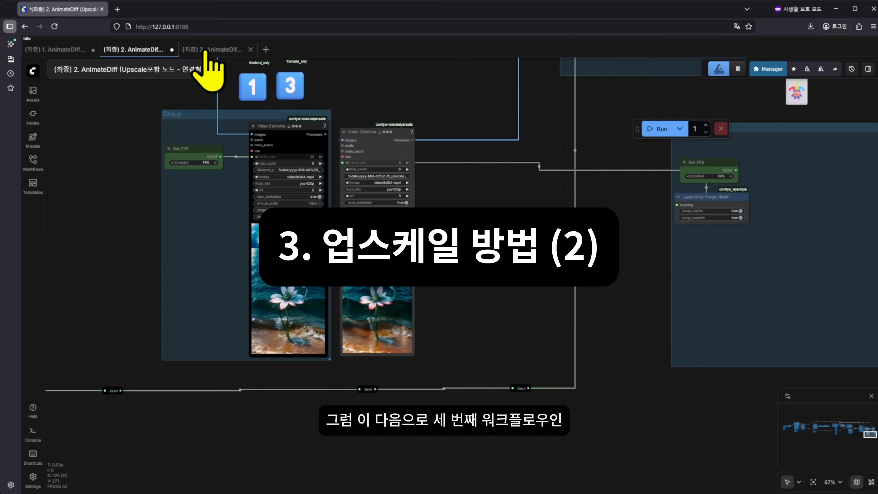
drag(132, 291, 150, 303)
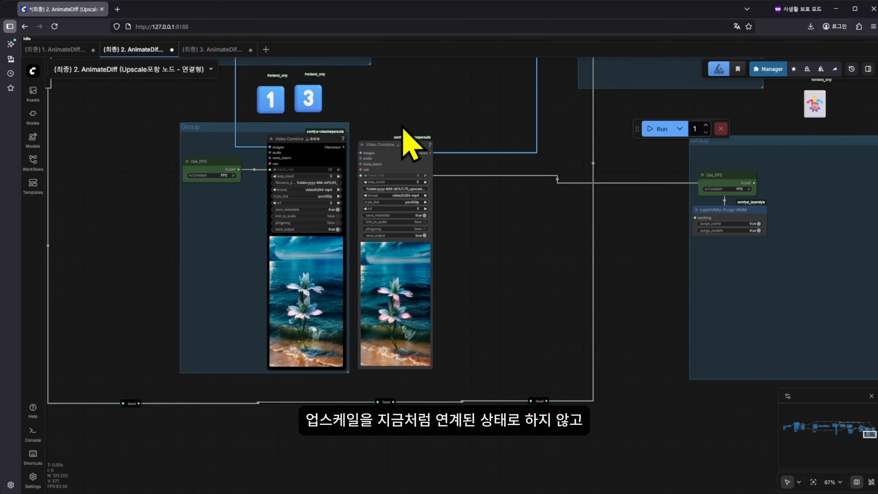
drag(405, 104, 406, 143)
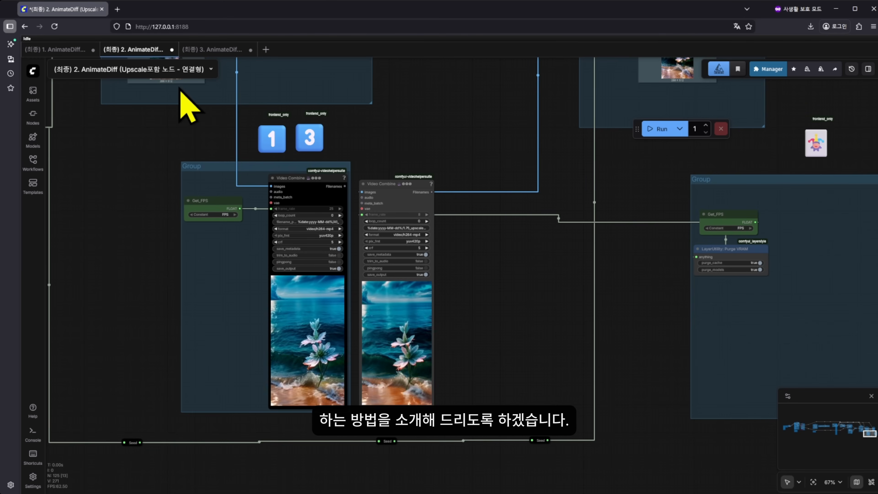
scroll(470, 330, up, 4)
scroll(284, 290, up, 5)
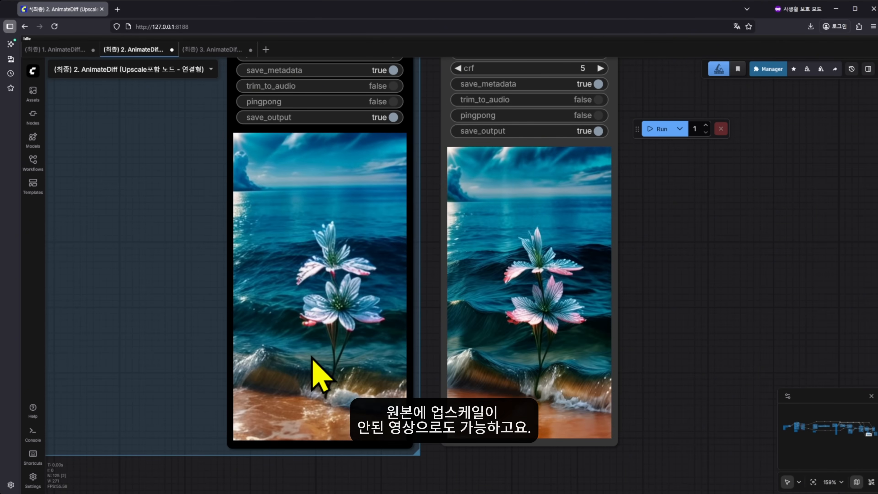
drag(667, 294, 525, 286)
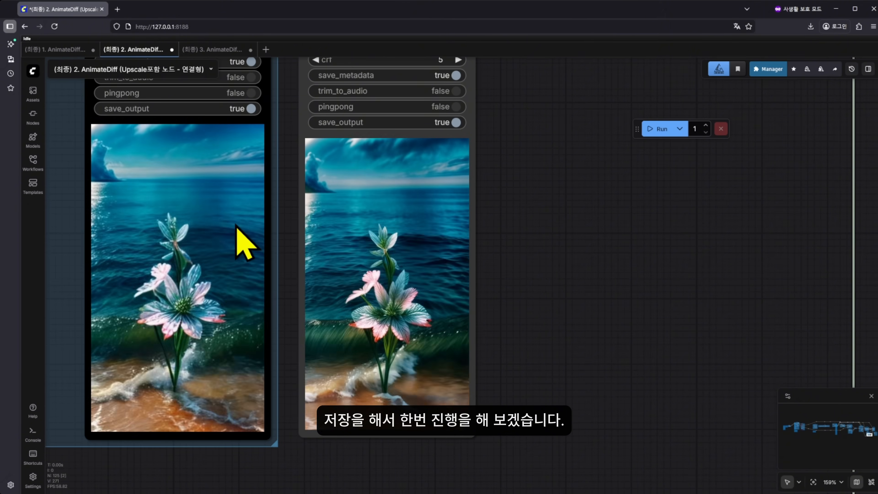
right_click(176, 217)
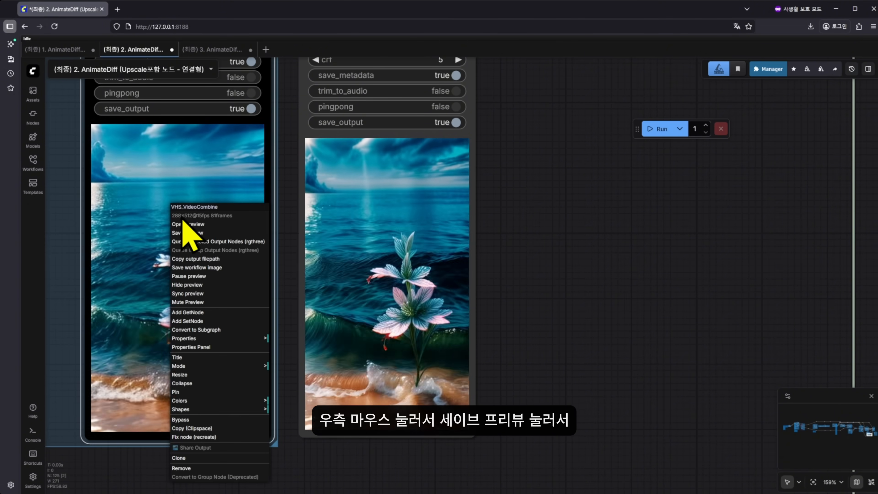
right_click(342, 239)
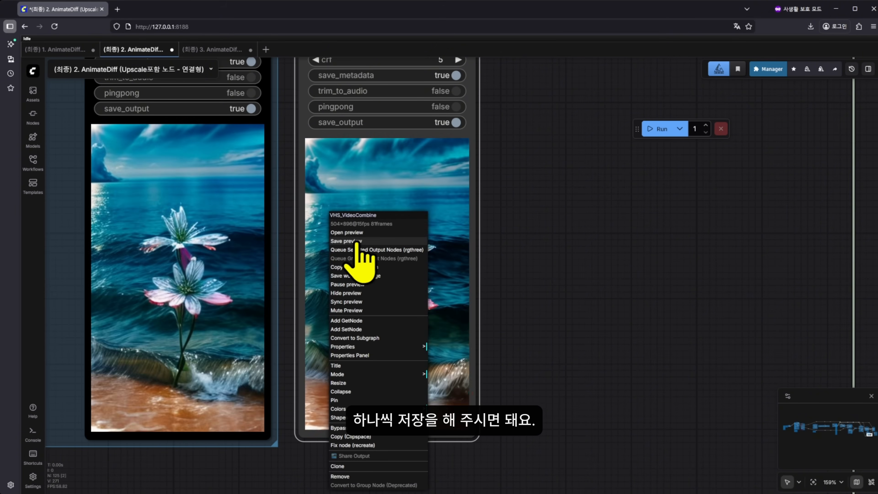
click(515, 263)
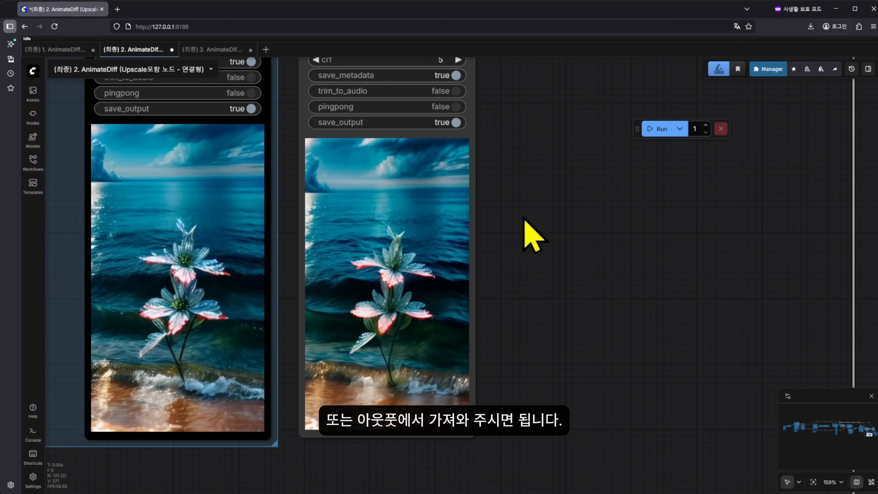
Step: Switch to the third workflow, AnimateDiff 4x Upscale, and bring its Load Video and upscale model nodes into view
scroll(498, 236, down, 8)
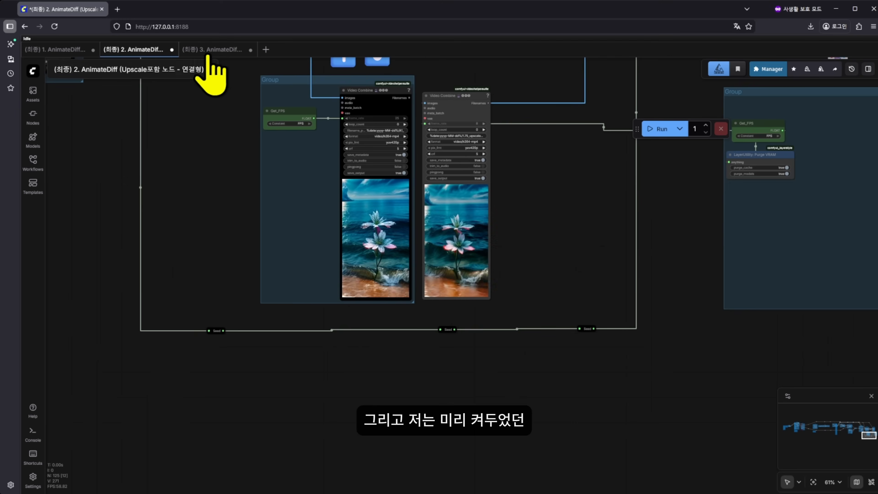
click(204, 52)
drag(235, 296, 133, 257)
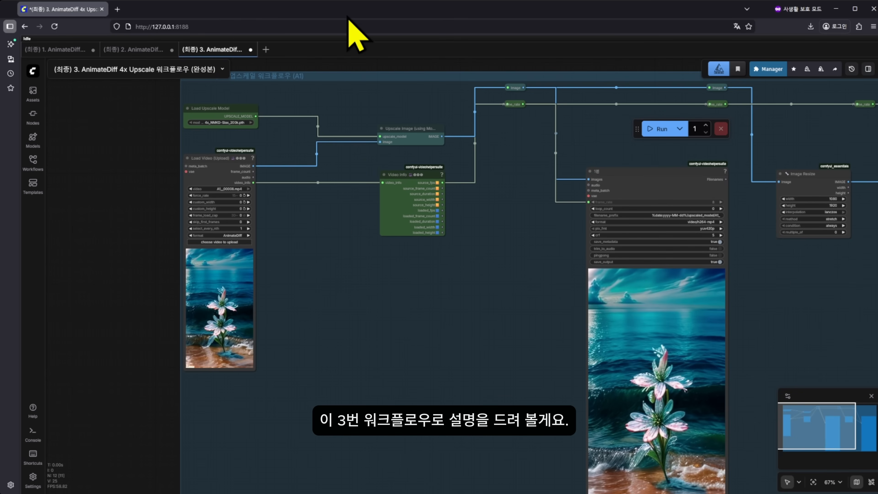
Step: View the whole 4x Upscale workflow, then open the ComfyUI Manager to review its missing custom node installation option and close it
scroll(598, 338, down, 4)
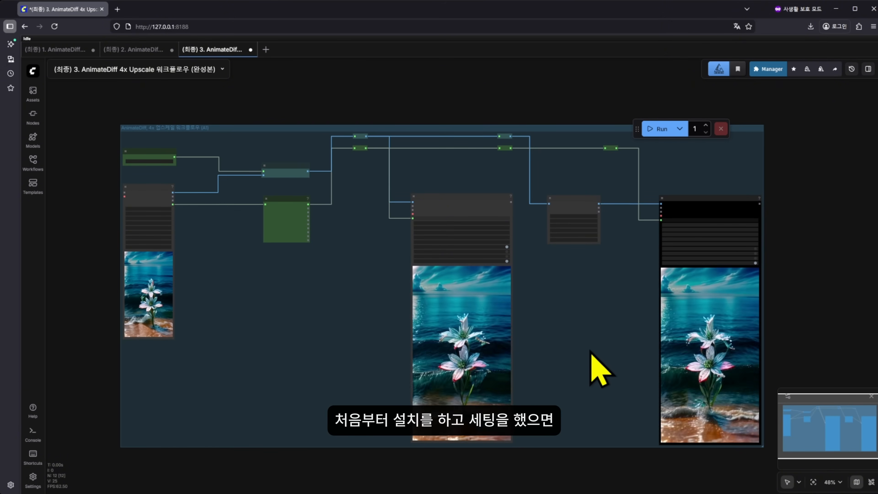
drag(593, 350, 565, 332)
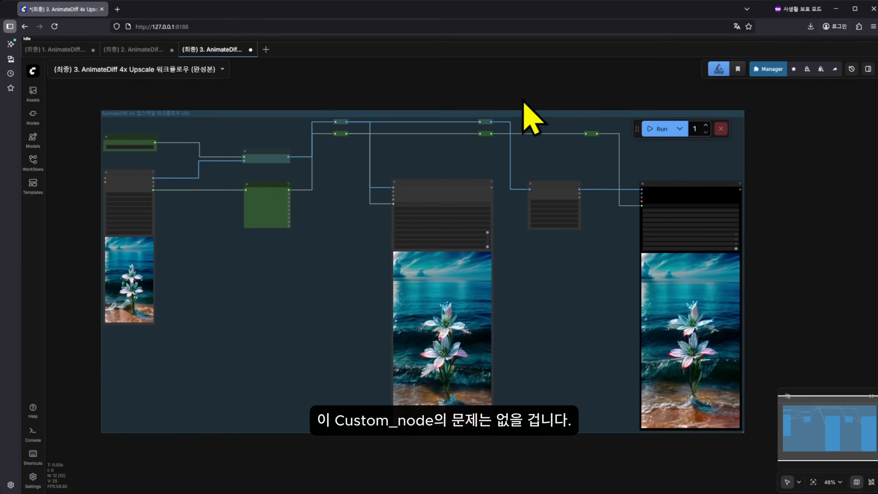
click(766, 69)
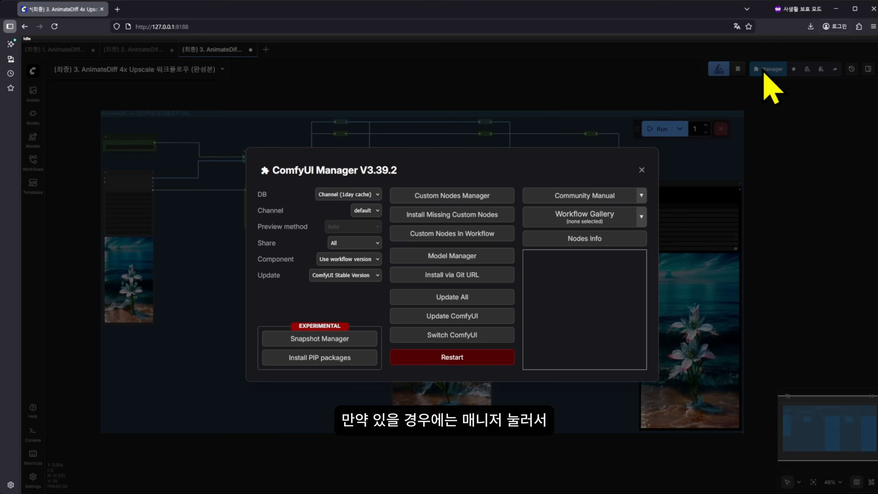
click(642, 170)
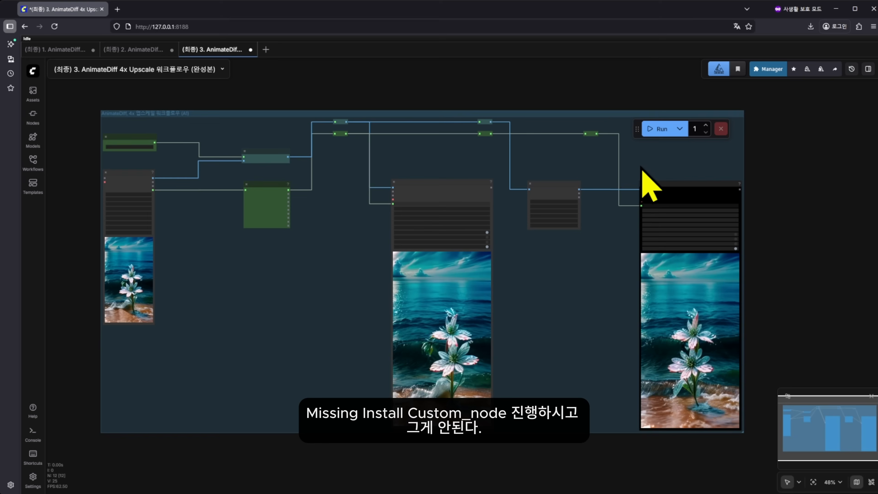
drag(598, 166, 597, 158)
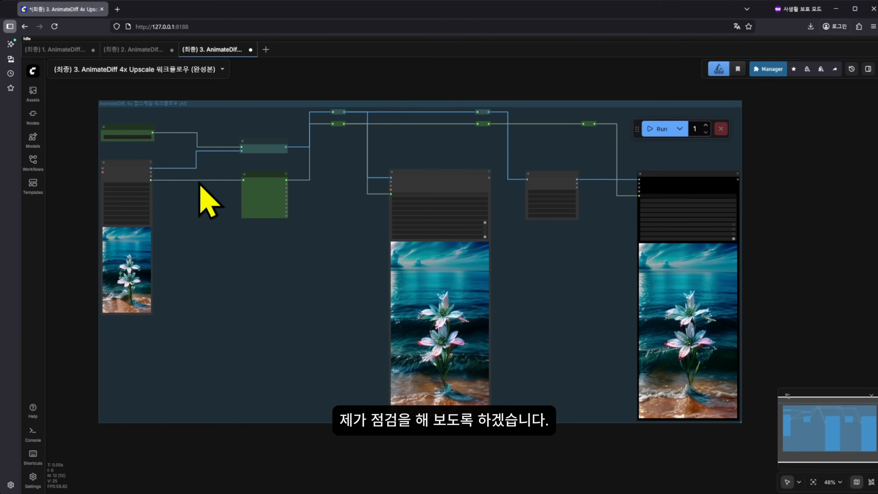
Step: Examine the Load Upscale Model and Load Video nodes at the start of the 4x upscale group, including the chosen model and video
scroll(189, 113, up, 2)
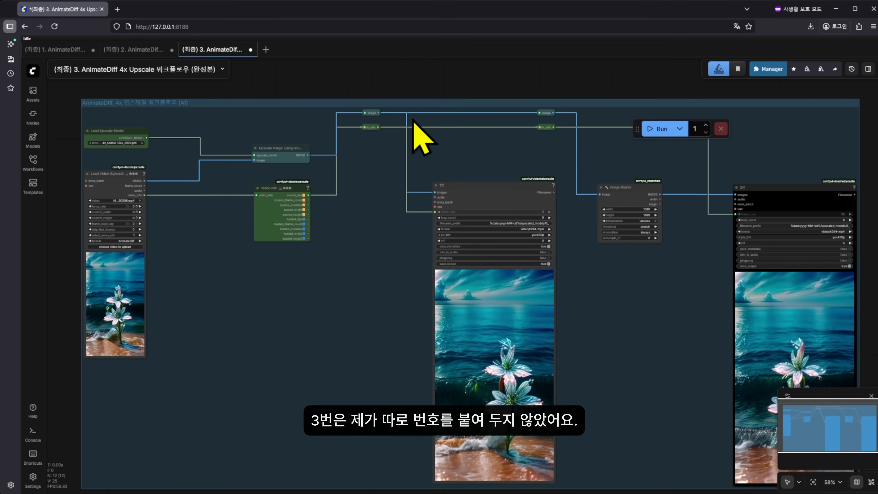
mouse_move(517, 143)
mouse_down()
mouse_move(454, 141)
mouse_move(514, 140)
mouse_up()
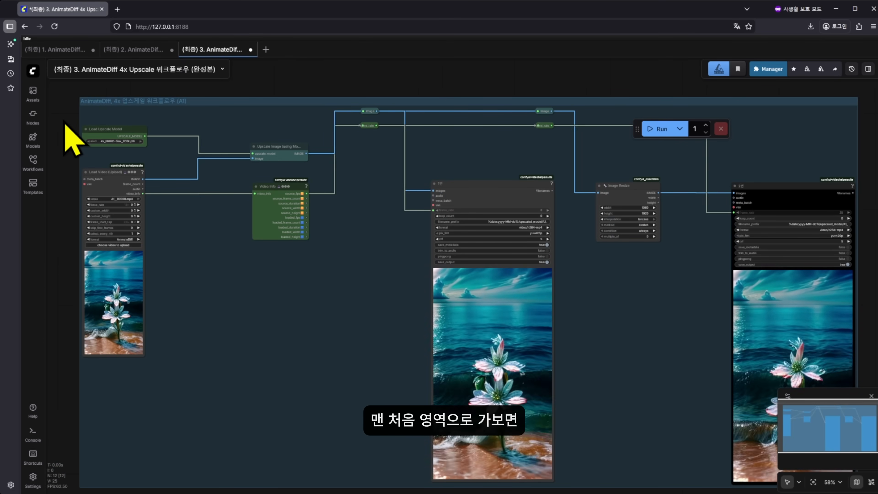
scroll(76, 132, up, 3)
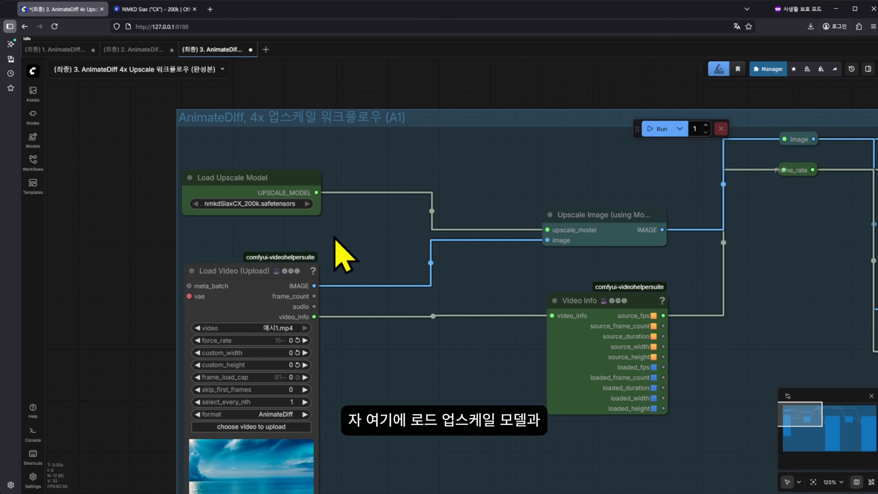
scroll(335, 238, down, 3)
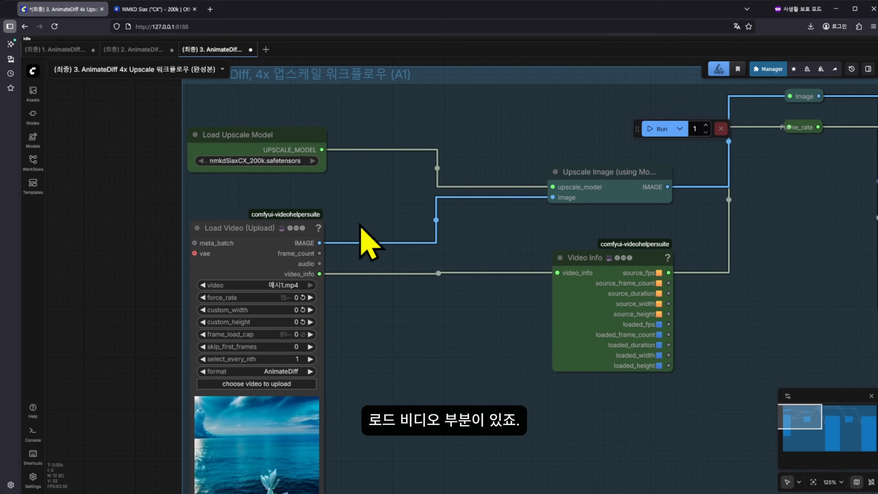
scroll(250, 205, up, 2)
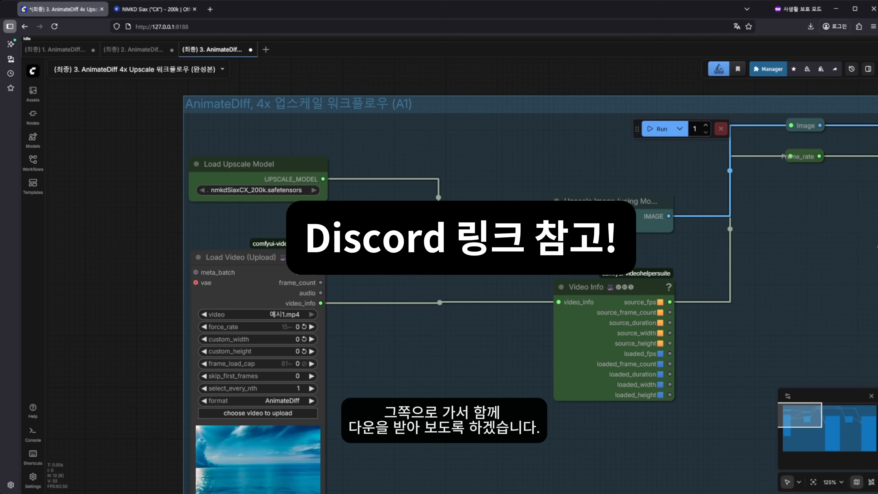
scroll(362, 196, down, 5)
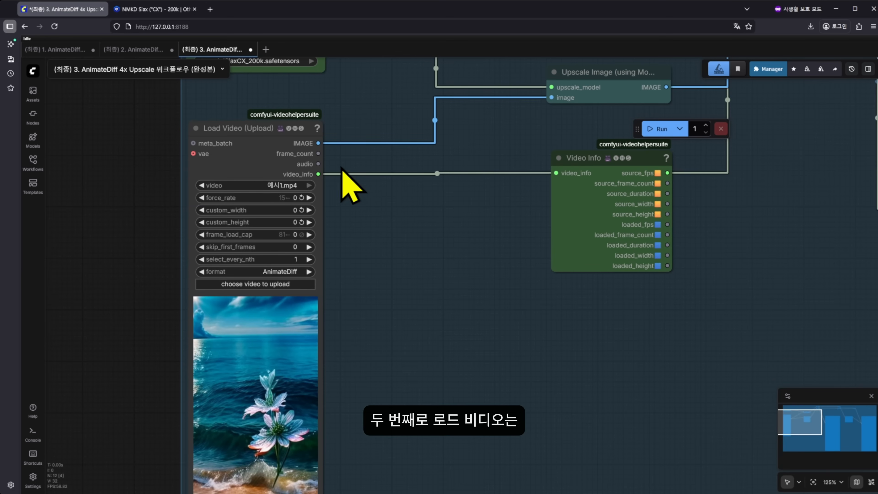
drag(347, 203, 331, 200)
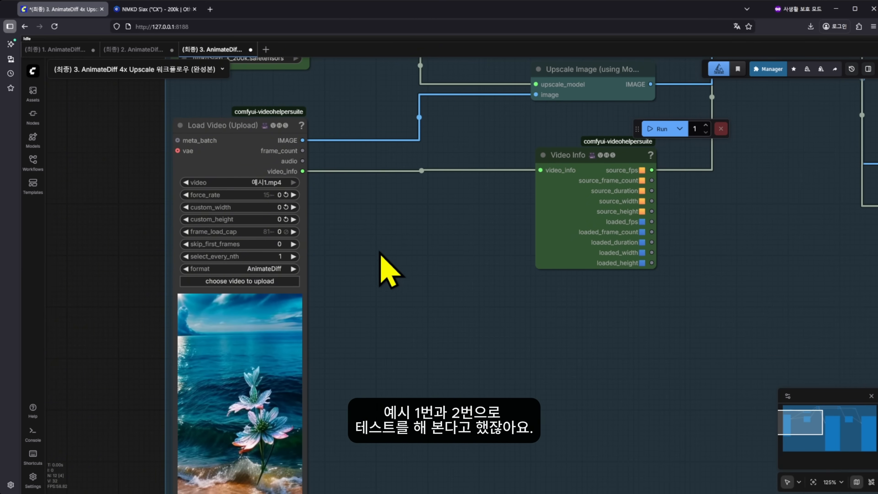
drag(373, 248, 389, 284)
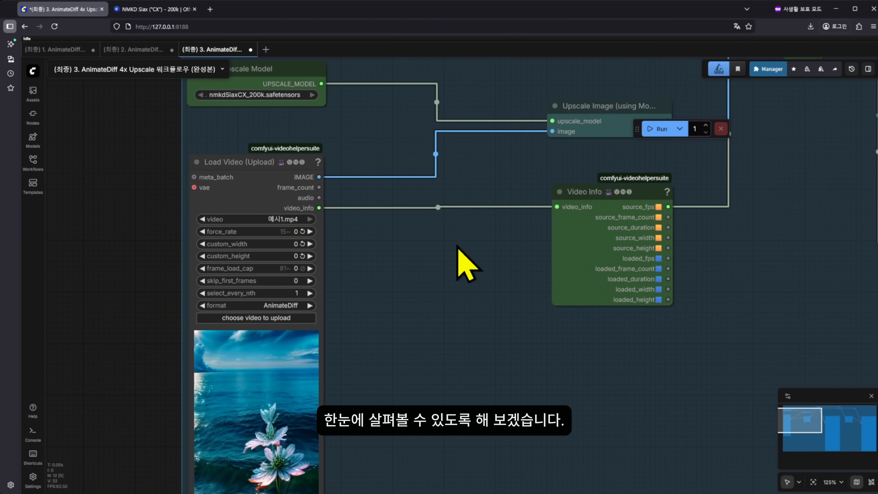
scroll(229, 217, up, 3)
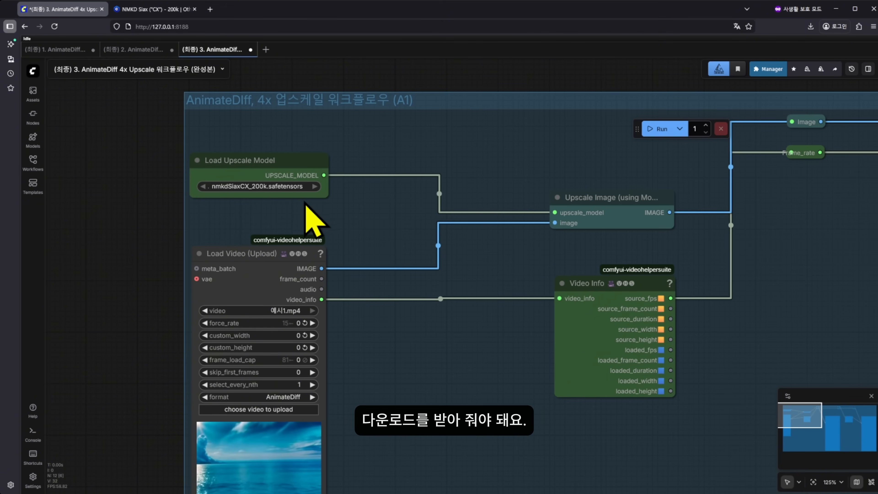
Step: Visit the NMKD Siax model page, then open ComfyUI_edu_test2 > ComfyUI > models > upscale_models in File Explorer and select nmkdSiaxCX_200k.safetensors
click(156, 10)
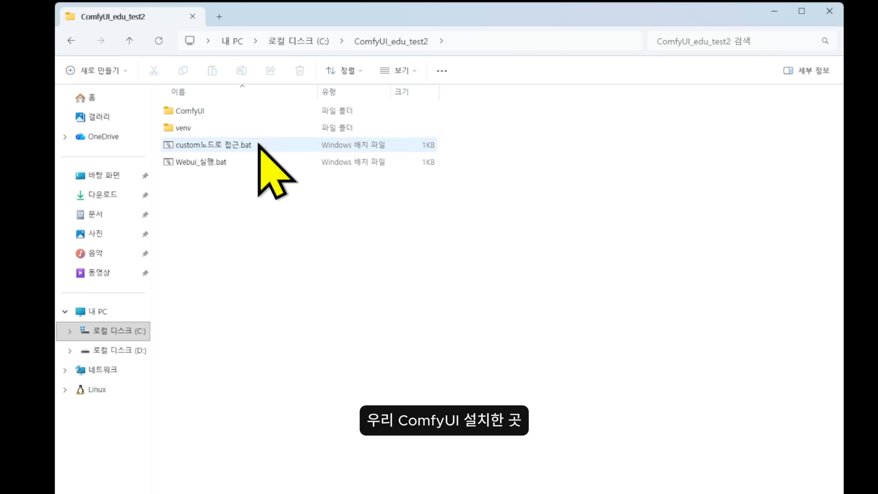
double_click(195, 112)
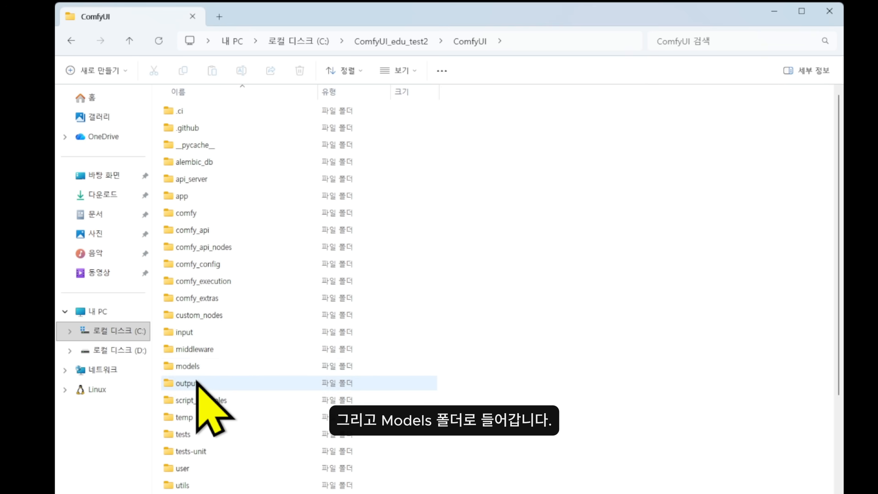
double_click(188, 366)
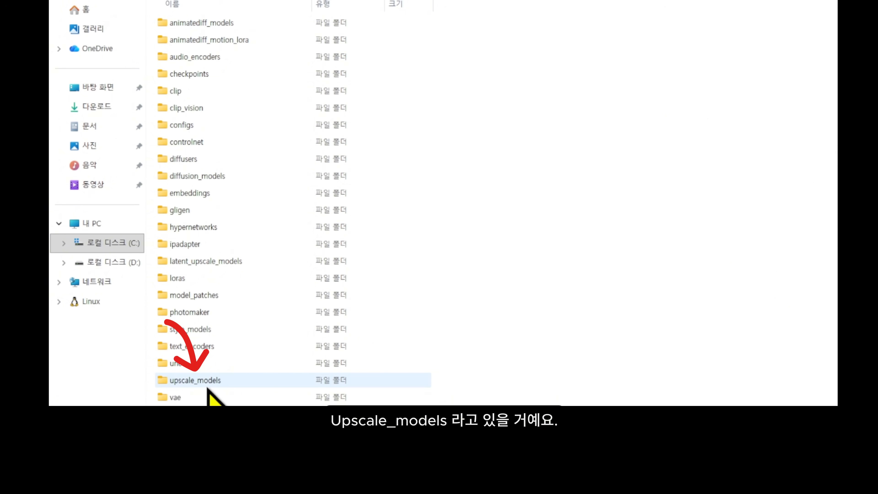
double_click(251, 383)
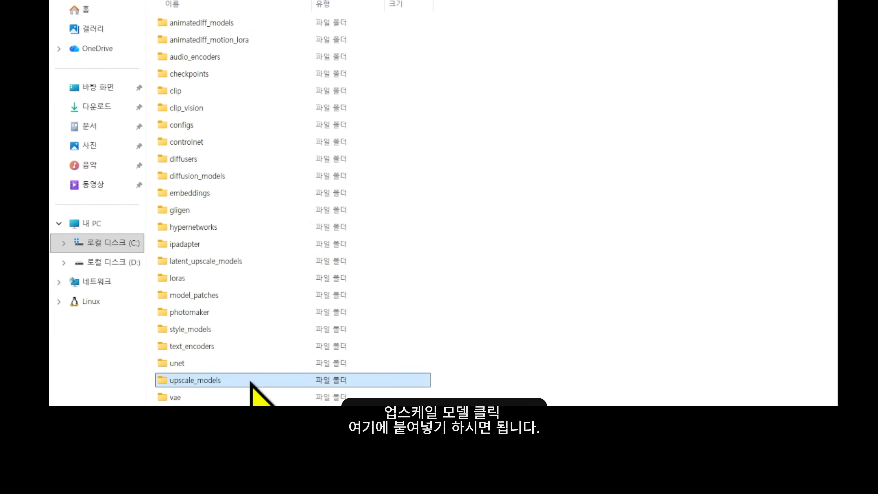
drag(463, 199, 404, 145)
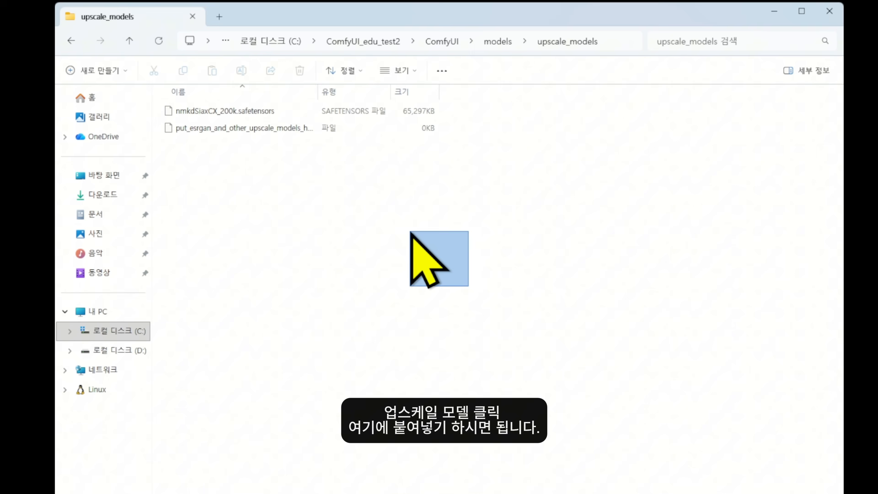
drag(410, 231, 411, 234)
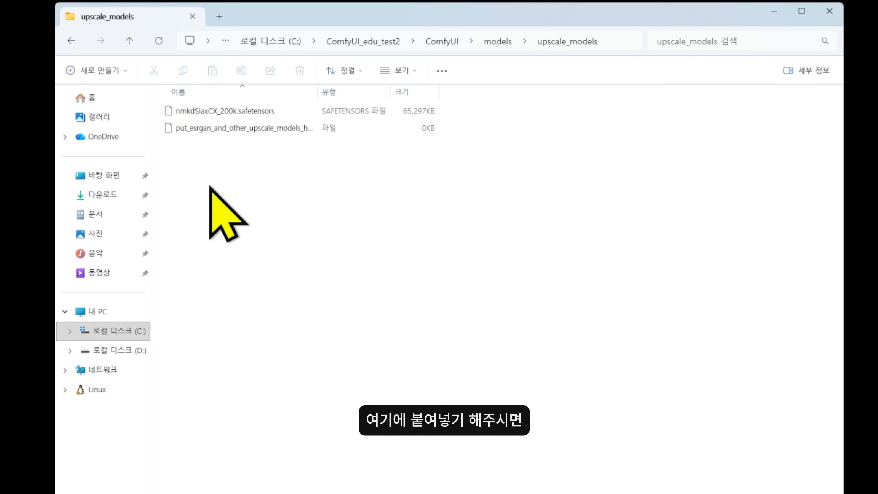
click(188, 113)
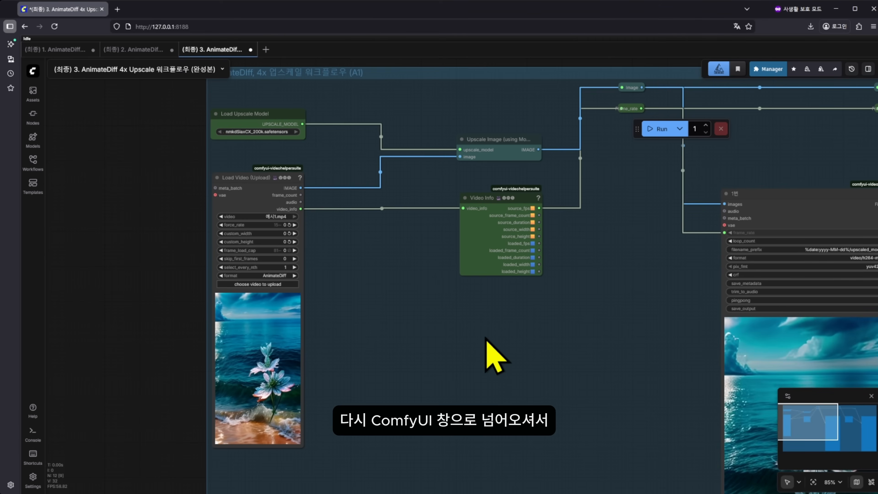
Step: Switch back to ComfyUI and choose nmkdSiaxCX_200k.safetensors in the Load Upscale Model node
drag(484, 327, 471, 378)
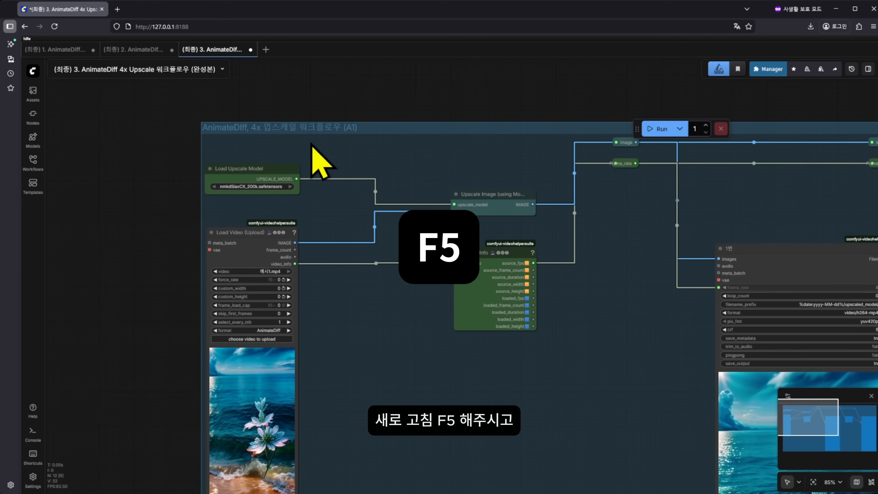
scroll(293, 154, up, 7)
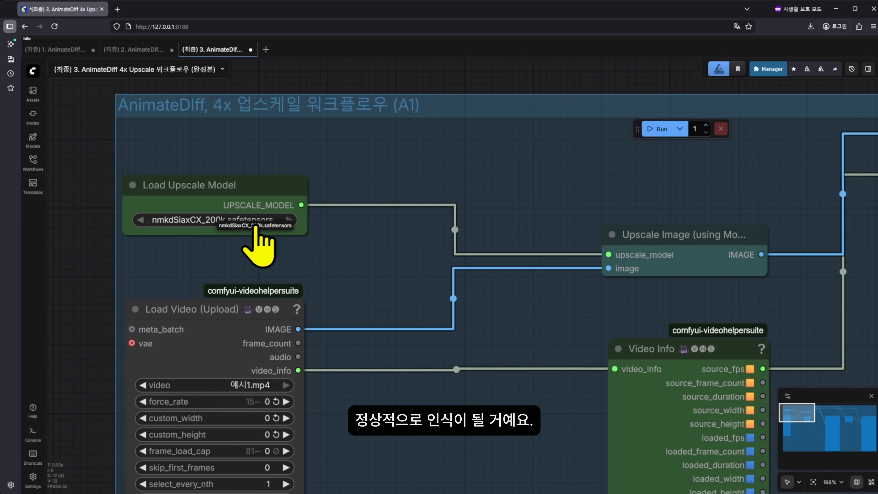
drag(418, 270, 329, 254)
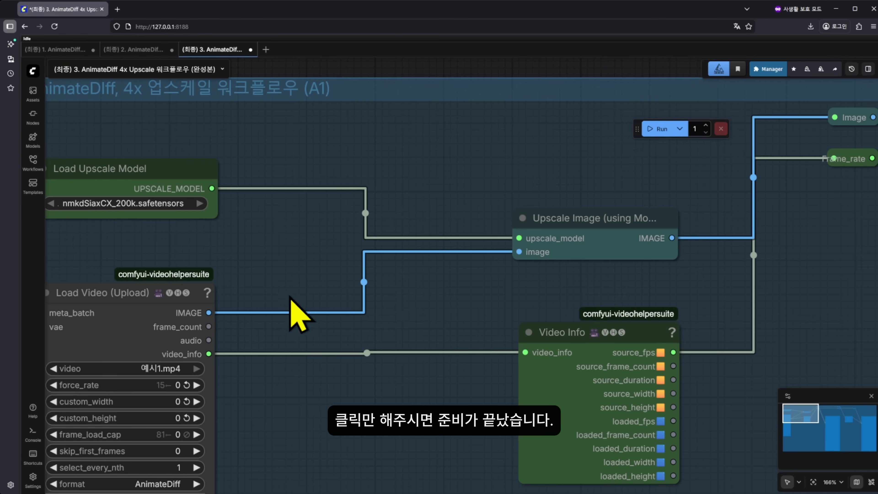
Step: Review the Load Video node's frame settings and its links to the Upscale Image and Video Info nodes
scroll(294, 319, down, 10)
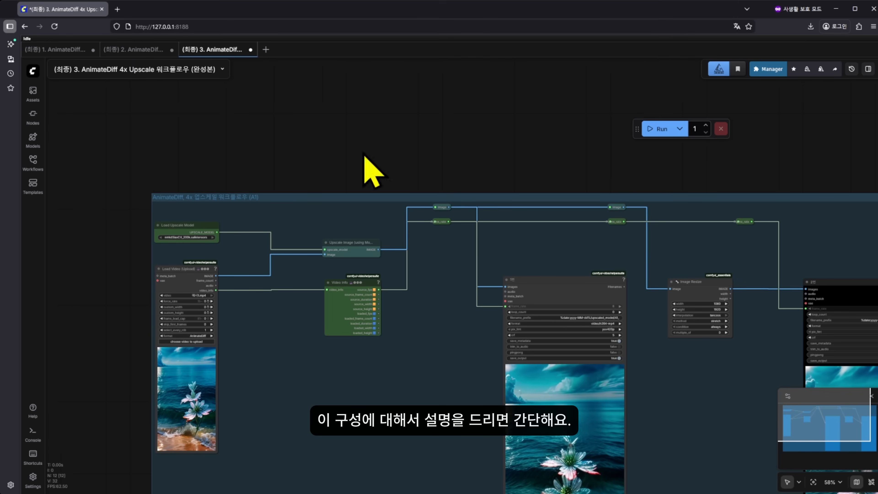
scroll(177, 360, up, 8)
drag(385, 233, 356, 238)
drag(255, 298, 289, 266)
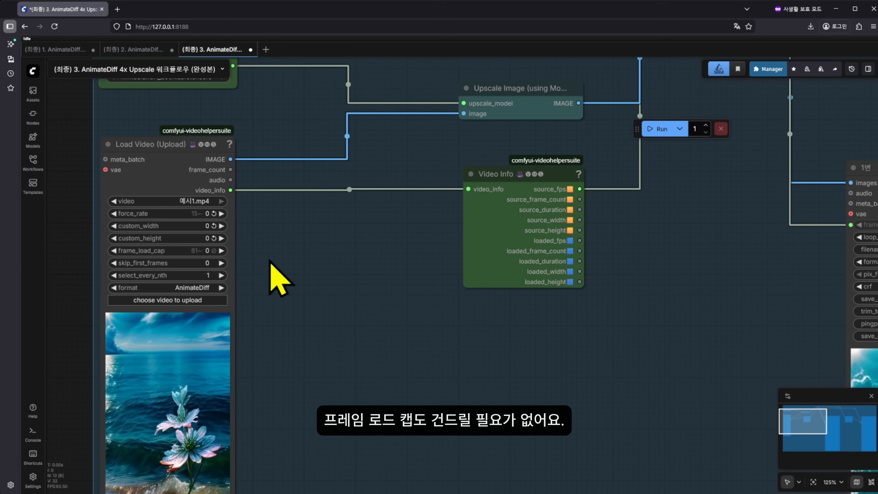
drag(336, 264, 281, 321)
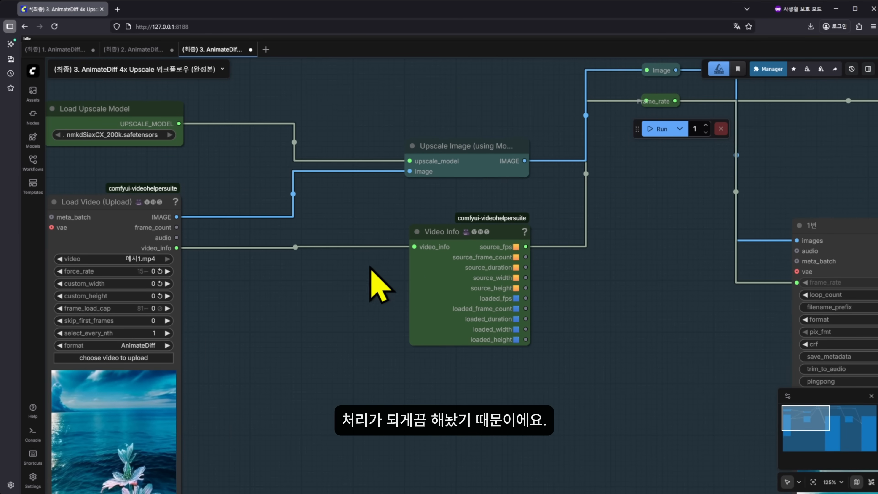
drag(358, 275, 351, 333)
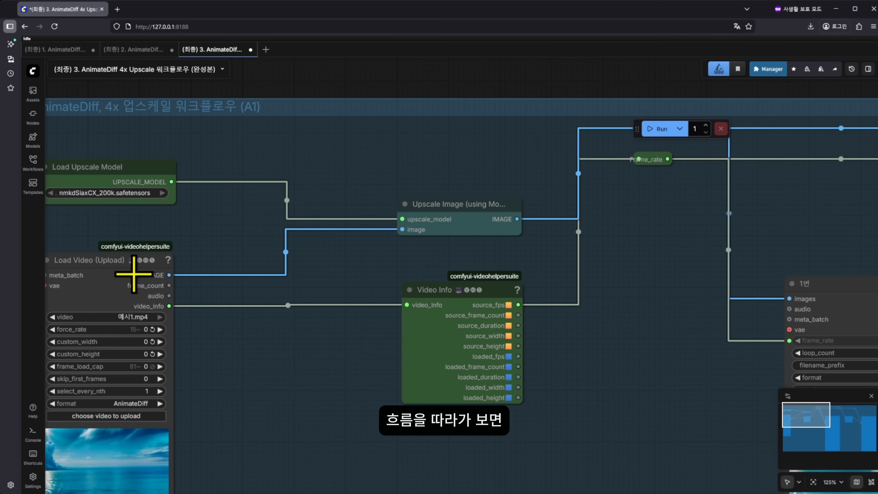
Step: Trace the upscale model and image links into the Upscale Image node by highlighting the Load Upscale Model and Upscale Image nodes
click(165, 162)
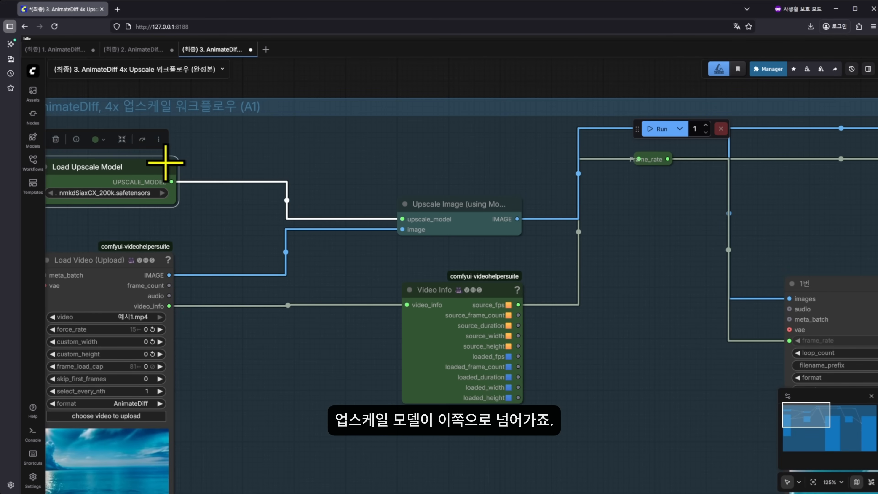
click(449, 205)
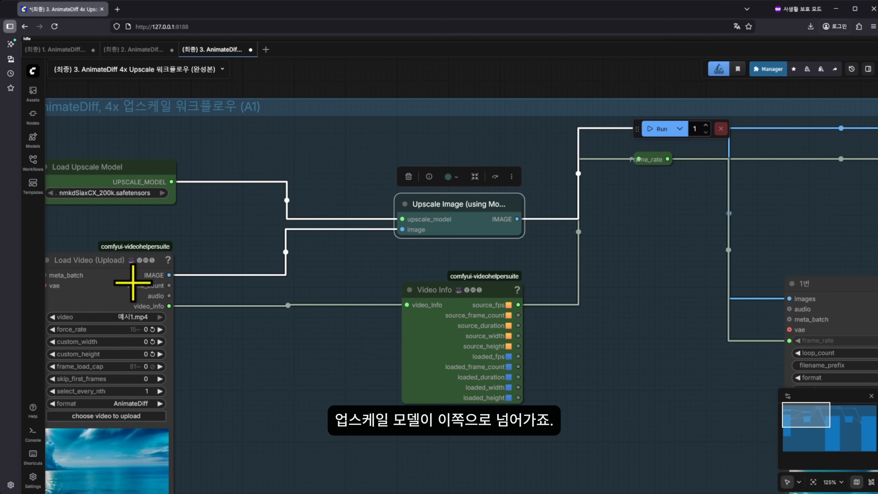
click(120, 272)
click(464, 211)
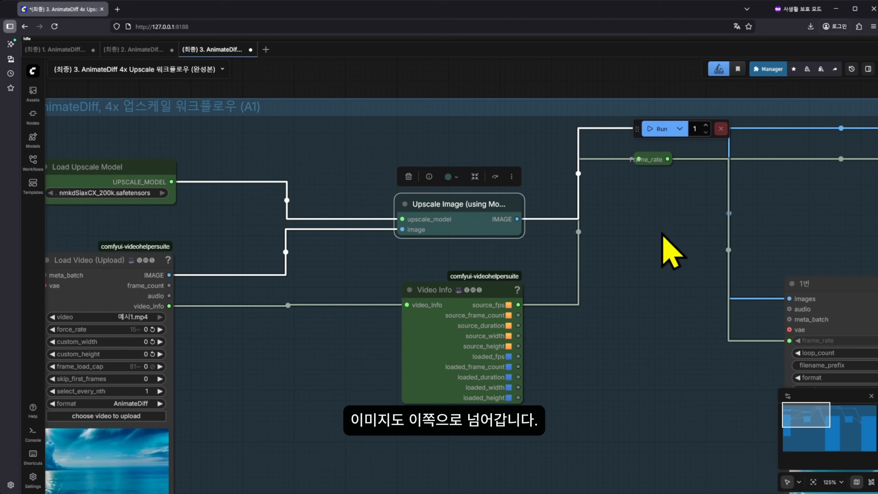
drag(663, 234, 668, 251)
Step: Highlight the Load Video node's links and follow its frames through to the Upscale Image node
click(168, 335)
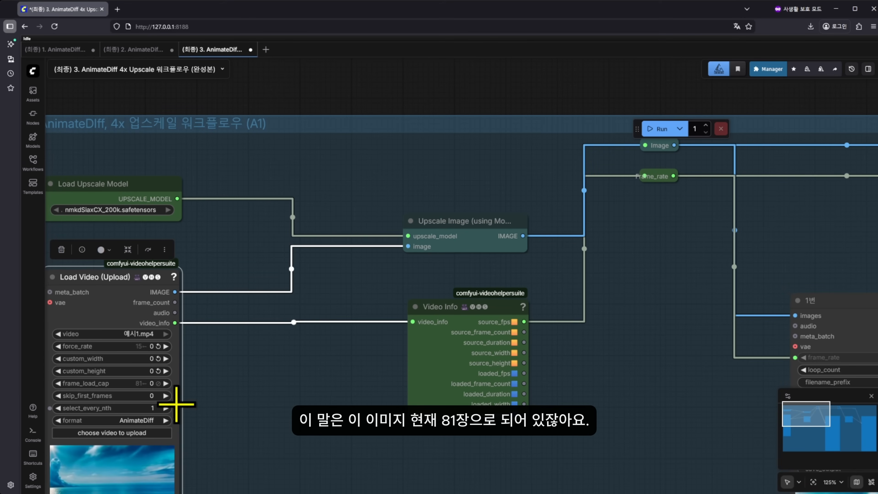
scroll(215, 429, up, 3)
drag(215, 429, 363, 353)
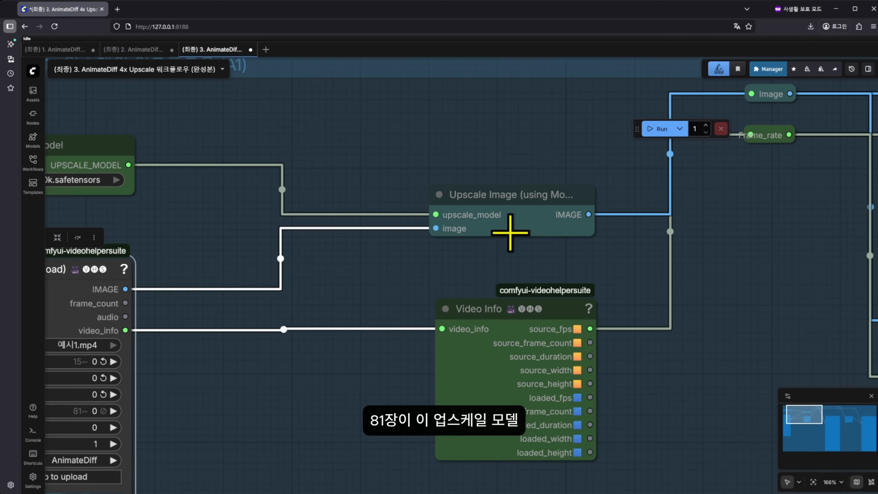
drag(404, 276, 467, 279)
drag(133, 206, 235, 206)
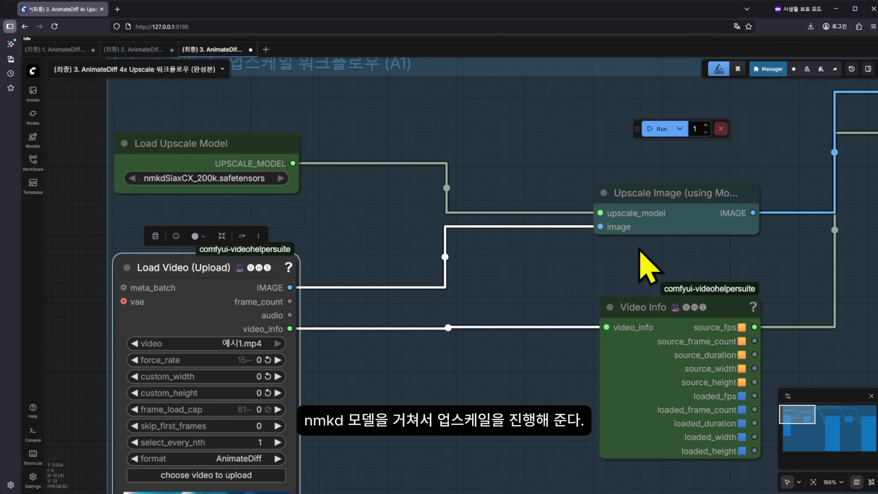
drag(640, 256, 515, 255)
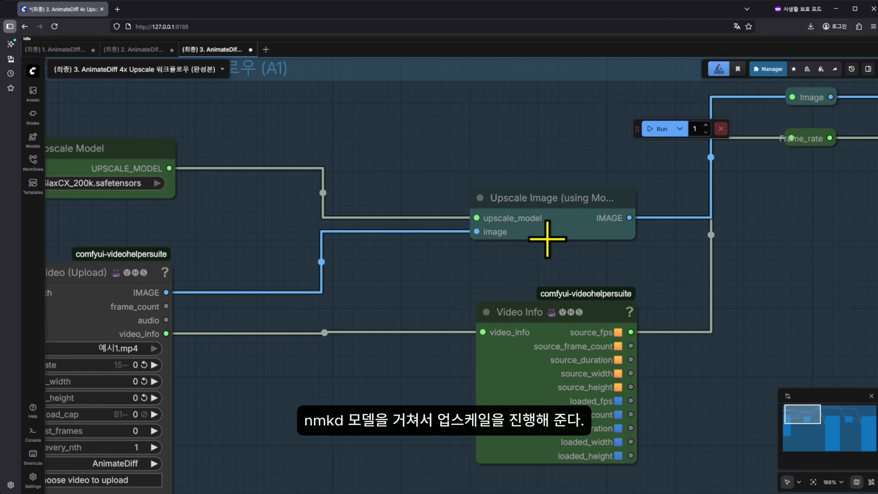
Step: Follow the upscaled frames from the Upscale Image node to the 1번 Video Combine node and highlight that node's incoming links
drag(689, 247, 682, 249)
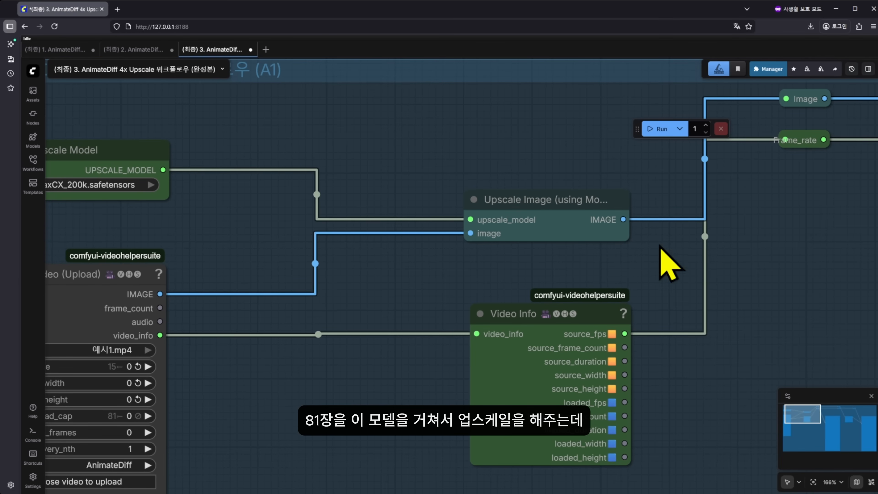
scroll(668, 265, down, 5)
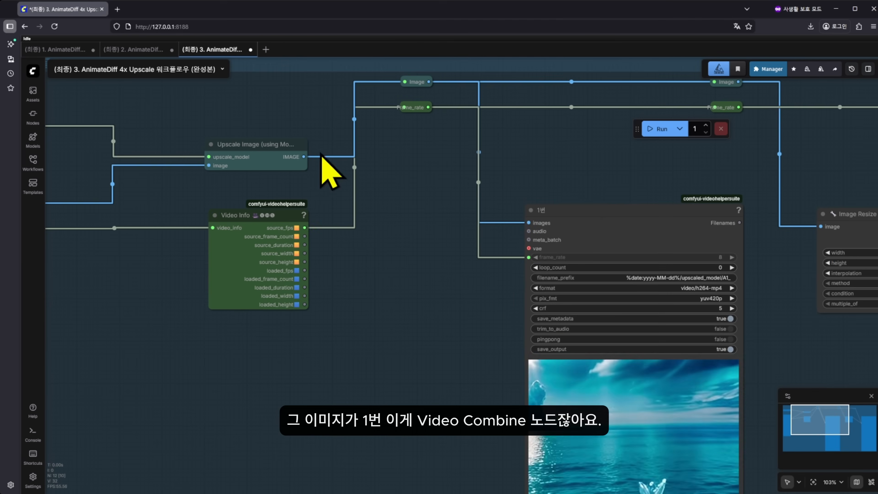
click(597, 217)
drag(306, 353, 166, 287)
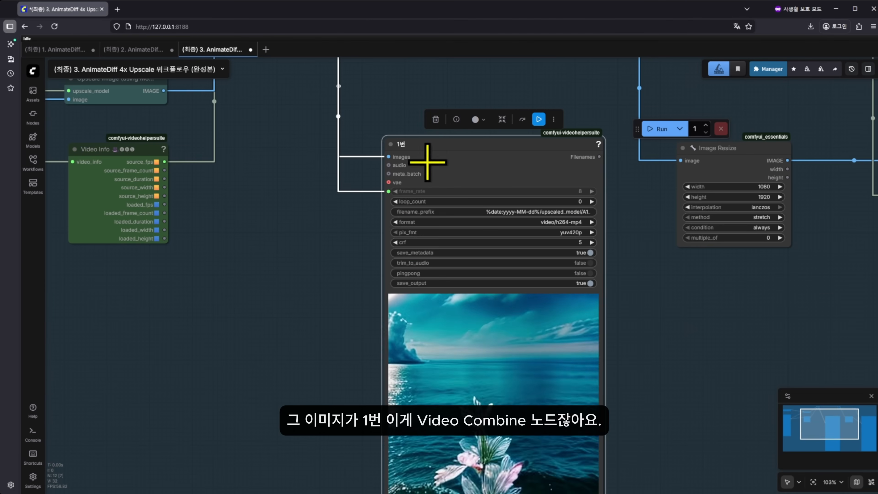
drag(259, 276, 297, 417)
drag(372, 325, 425, 286)
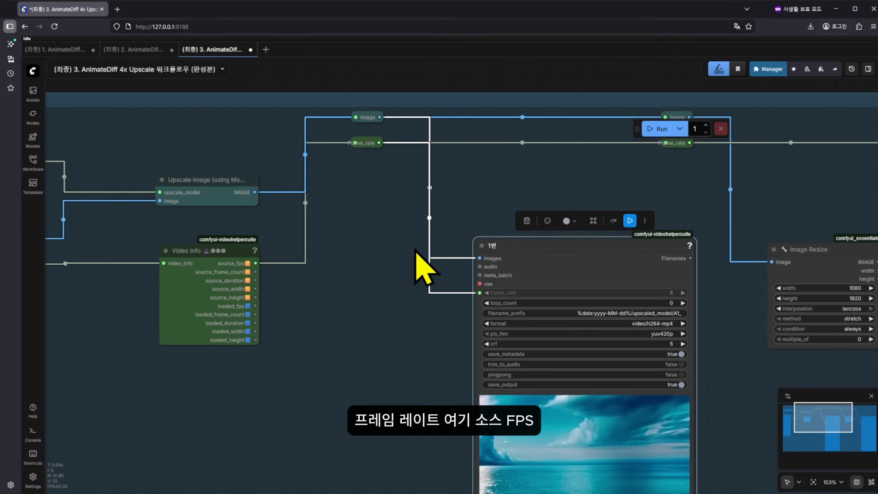
Step: Trace source_fps from the Video Info node through the Frame_rate reroute into the 1번 node's frame_rate input
click(363, 142)
click(222, 249)
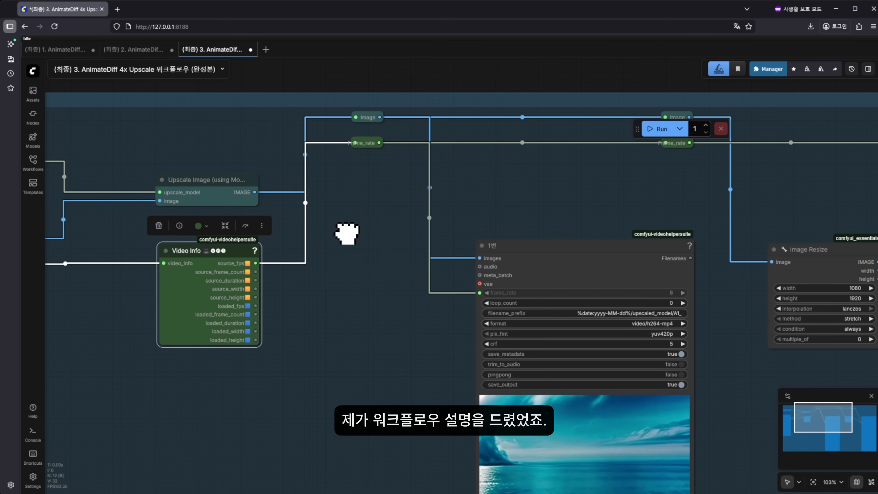
drag(343, 236, 530, 186)
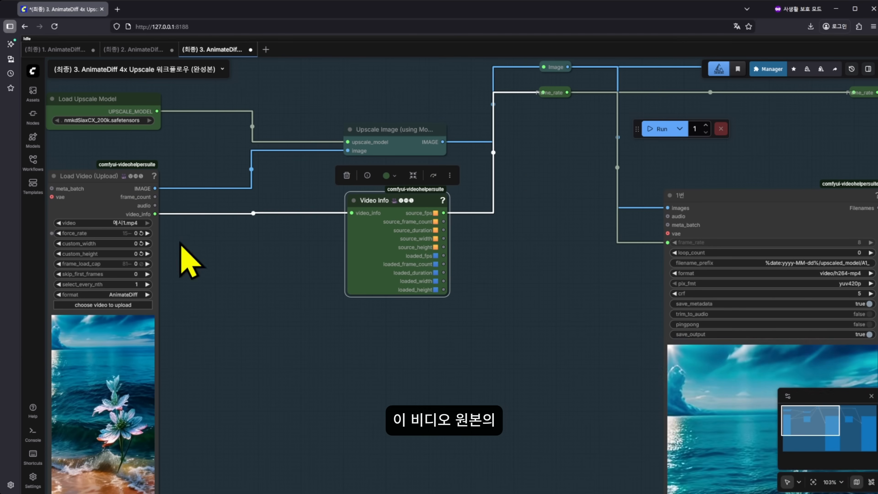
drag(419, 297, 193, 343)
scroll(255, 281, up, 3)
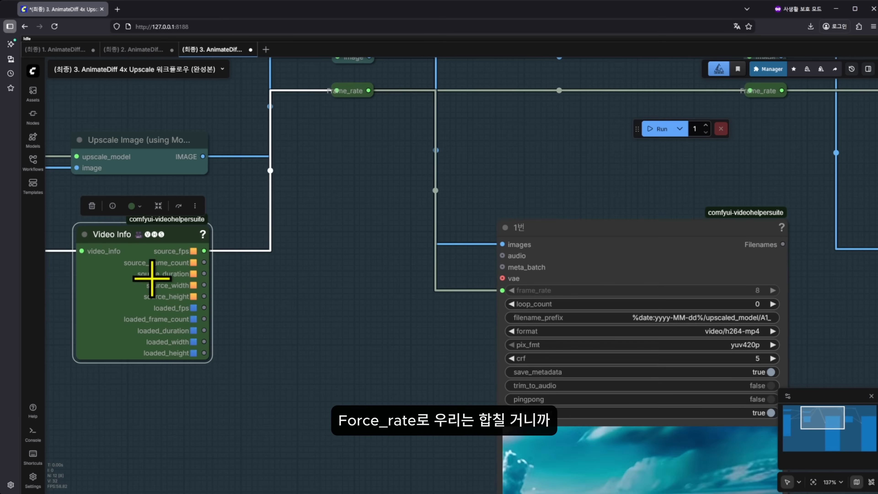
drag(305, 252, 278, 255)
drag(434, 266, 402, 235)
click(563, 204)
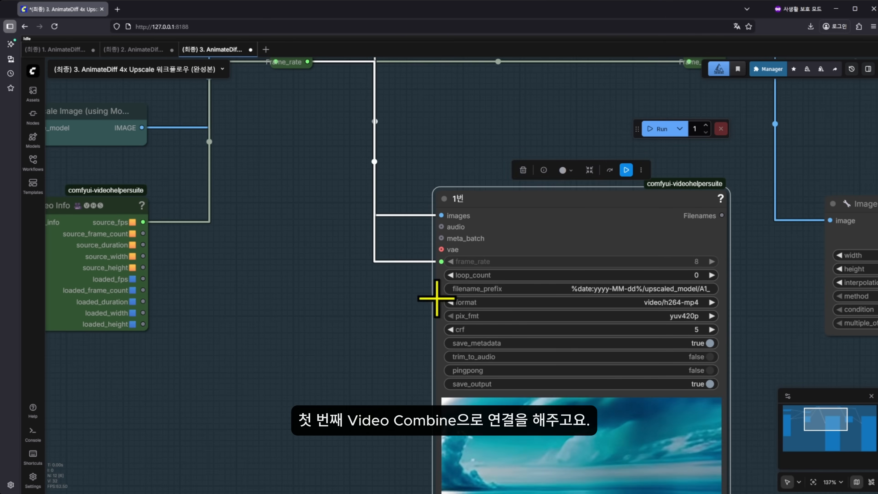
Step: Compare the direct upscale branch into the 1번 node with the second branch that reaches the 2번 Video Combine node
drag(351, 402, 285, 335)
scroll(286, 336, down, 6)
drag(279, 367, 253, 297)
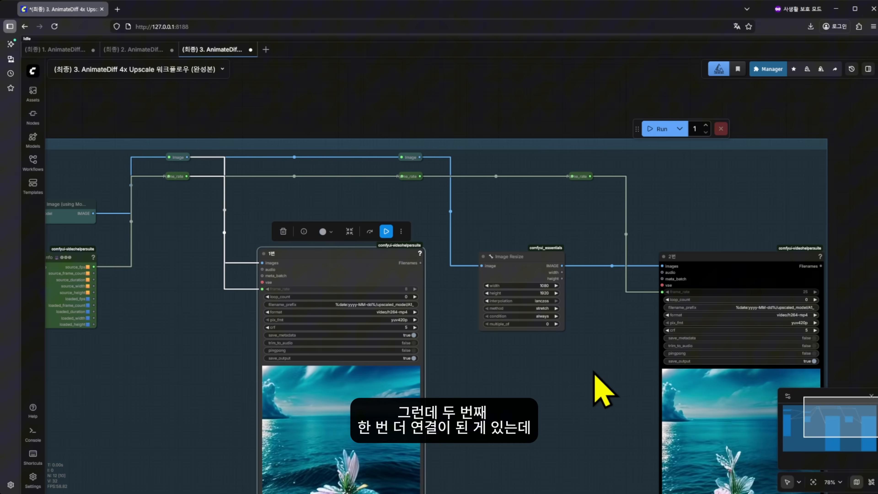
drag(603, 391, 517, 336)
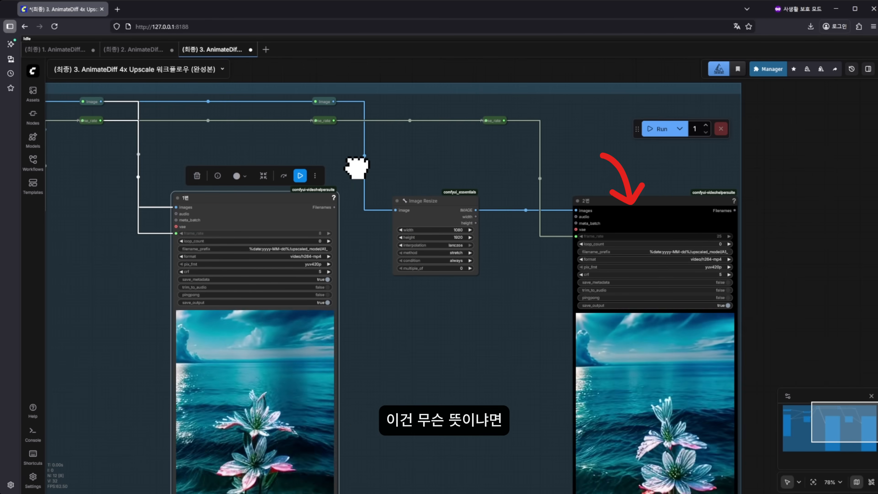
drag(354, 176, 497, 194)
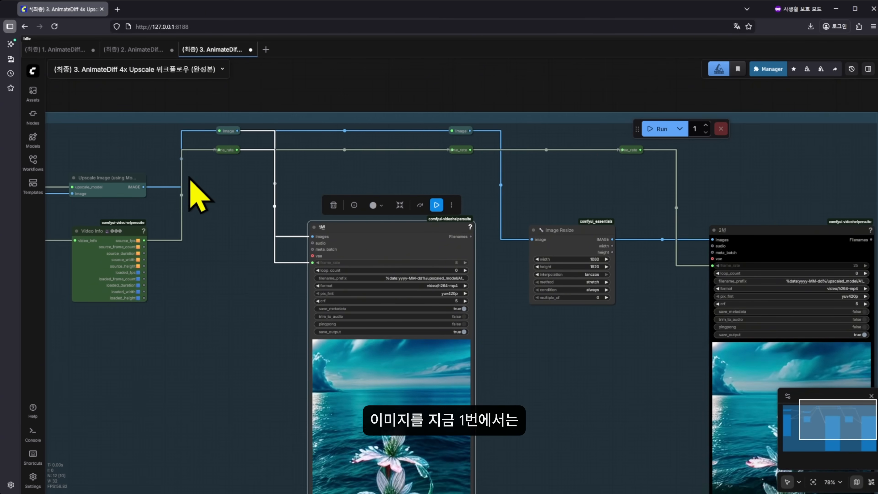
drag(242, 275, 298, 263)
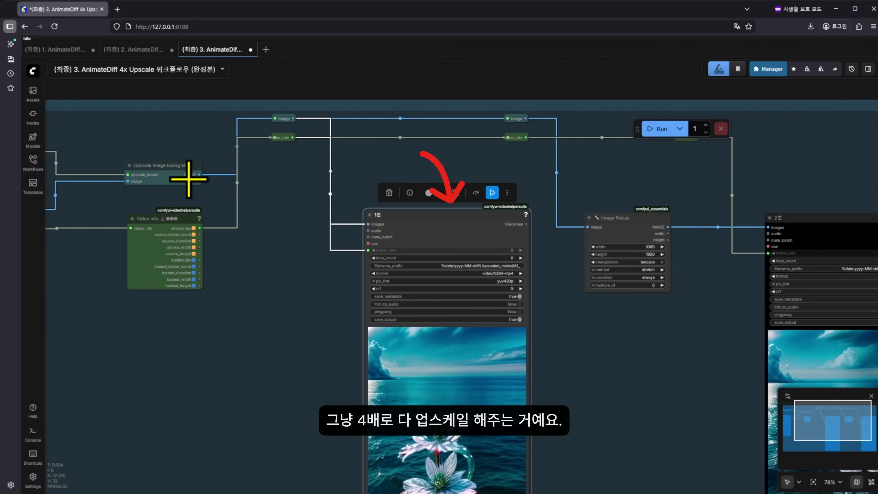
drag(242, 317, 306, 277)
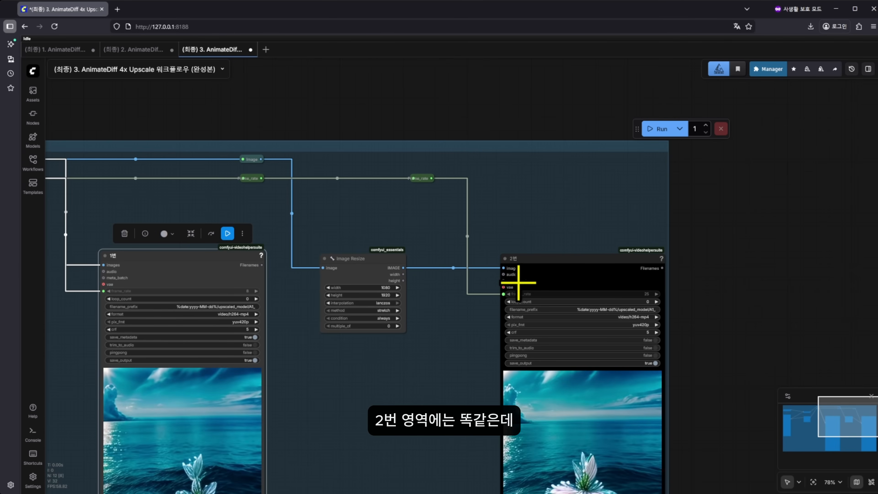
Step: Highlight the Image Resize node and examine its resize settings and its image link into the 2번 node
scroll(353, 281, up, 6)
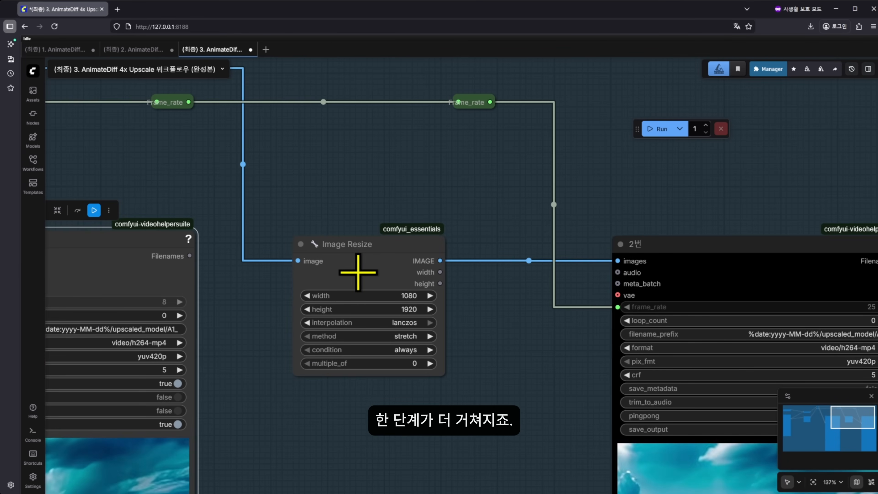
click(365, 252)
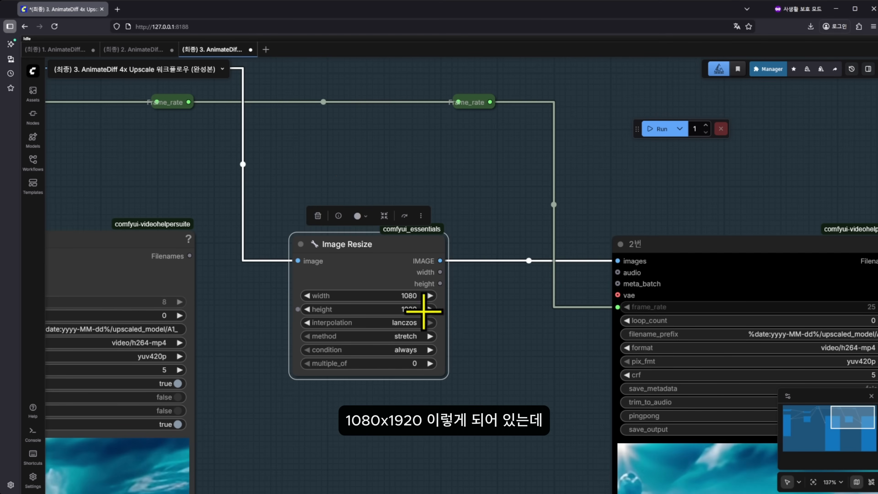
drag(506, 352, 495, 310)
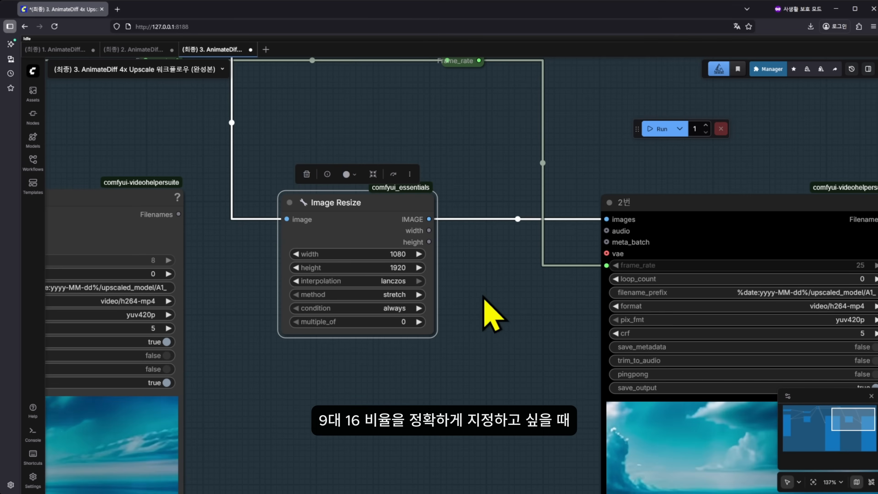
drag(483, 296, 464, 290)
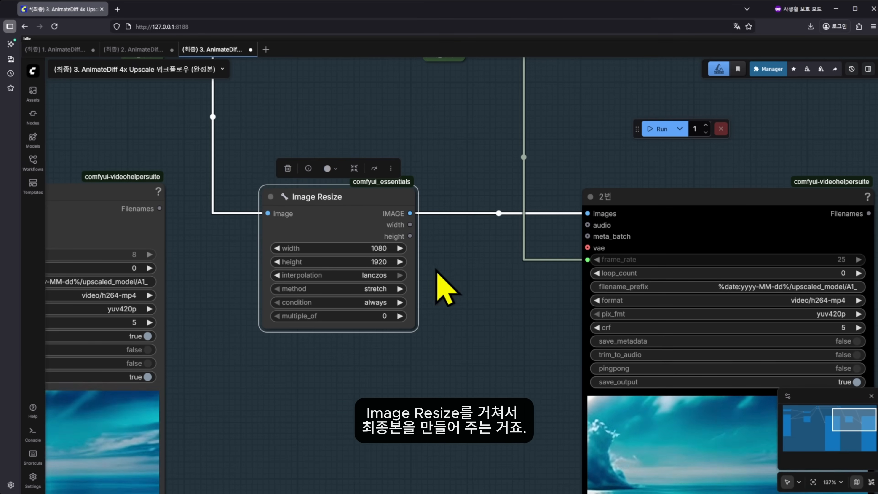
scroll(456, 311, down, 4)
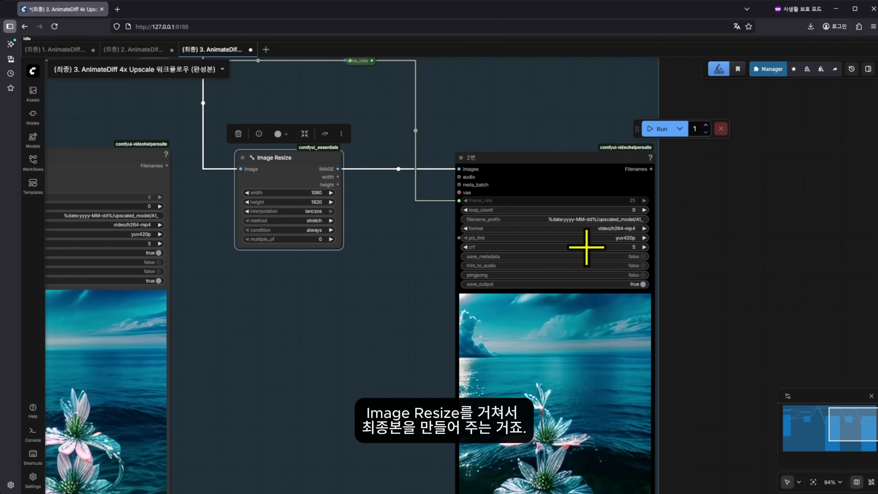
Step: Compare the unresized 1번 output with the 2번 output that passes through Image Resize
drag(337, 338, 542, 388)
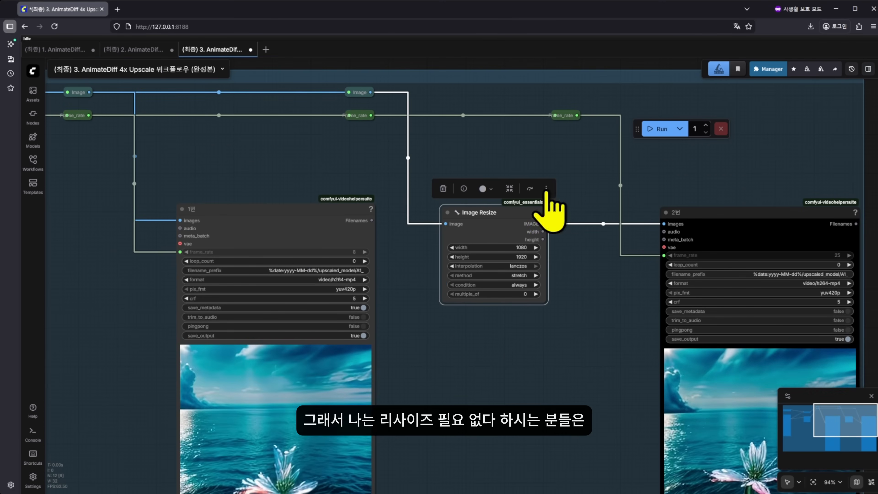
drag(480, 352, 556, 265)
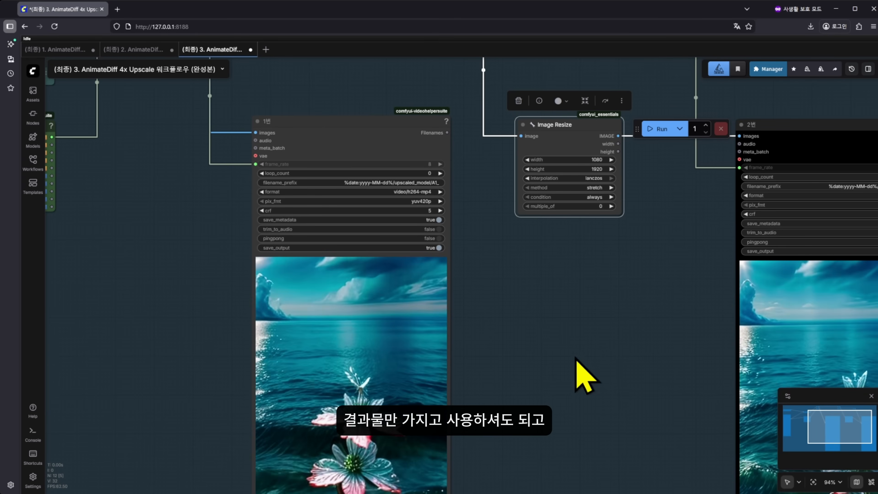
drag(578, 362, 380, 392)
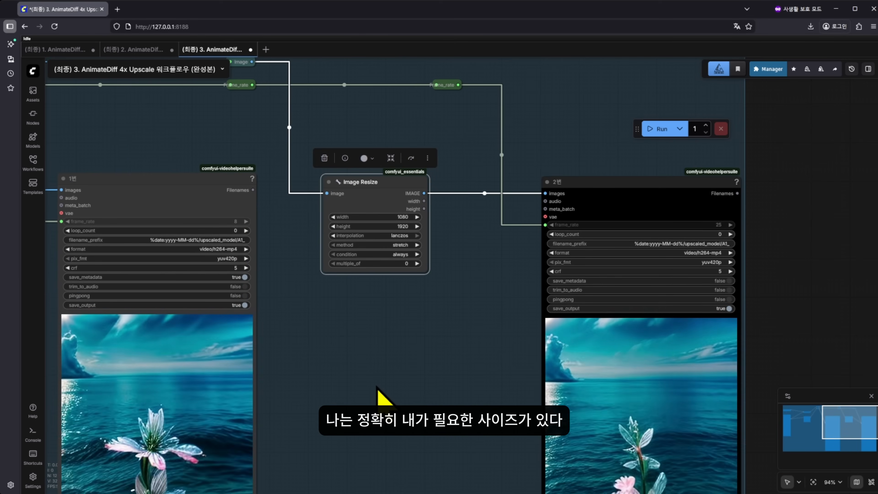
Step: Review the Image Resize node's width and height fields within the workflow, and deselect the node without changing them
scroll(417, 216, up, 5)
scroll(394, 227, up, 1)
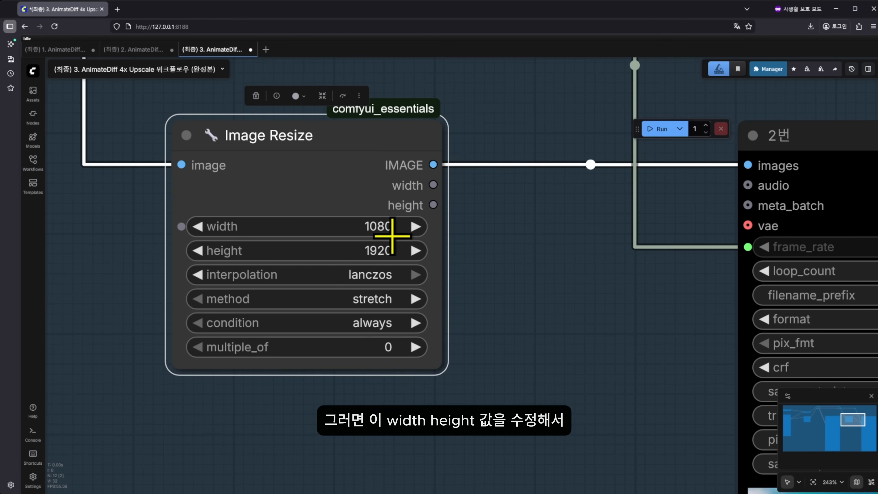
scroll(496, 273, down, 8)
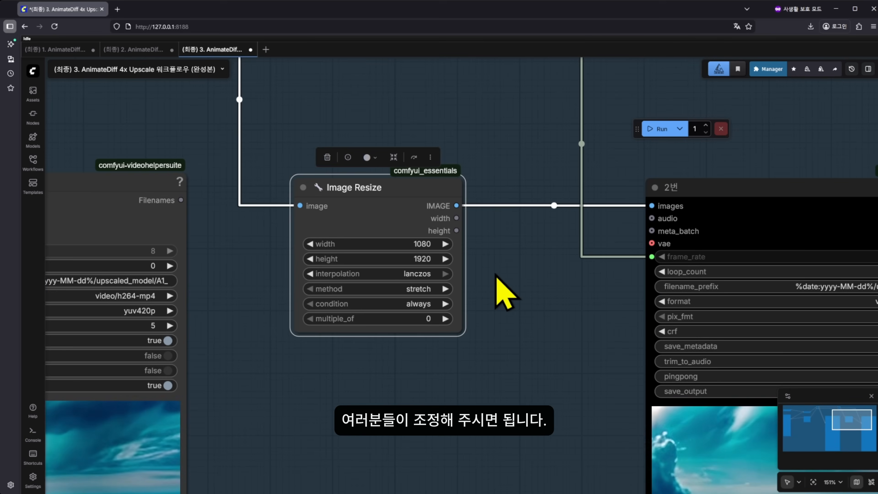
scroll(497, 276, down, 9)
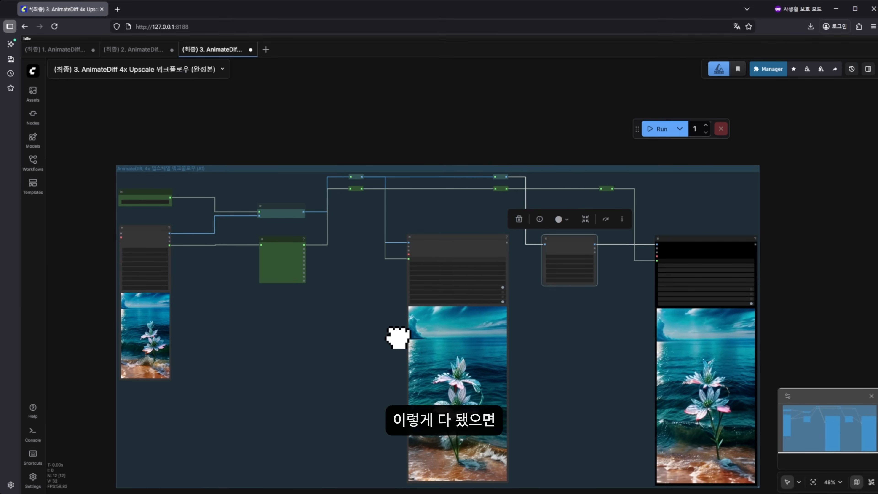
scroll(676, 251, up, 11)
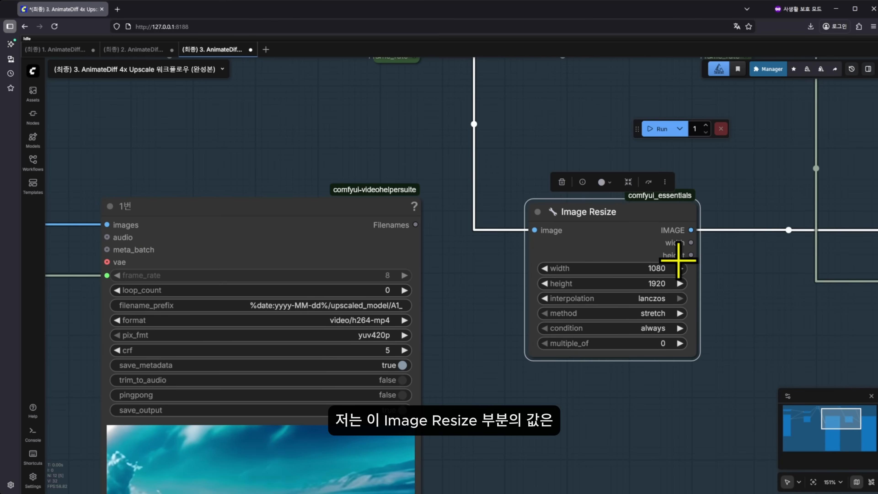
click(591, 435)
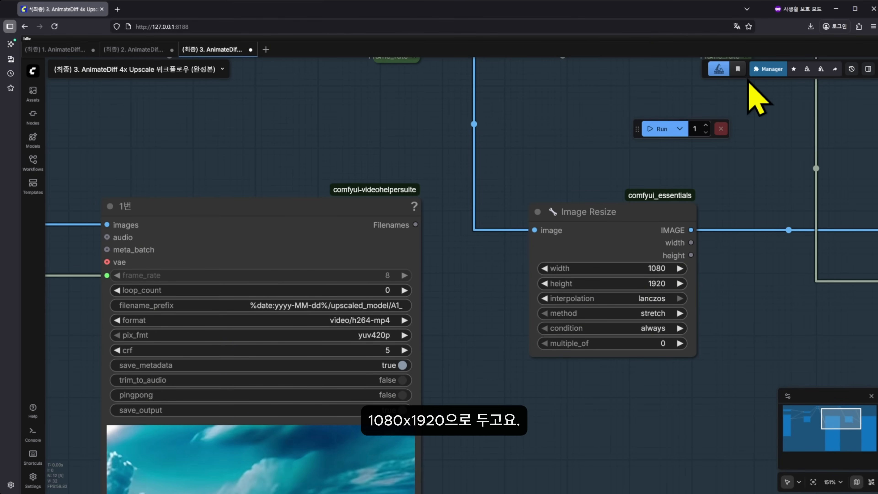
Step: Move the floating Run toolbar near the 2번 preview and bring both output videos into view
scroll(584, 173, down, 10)
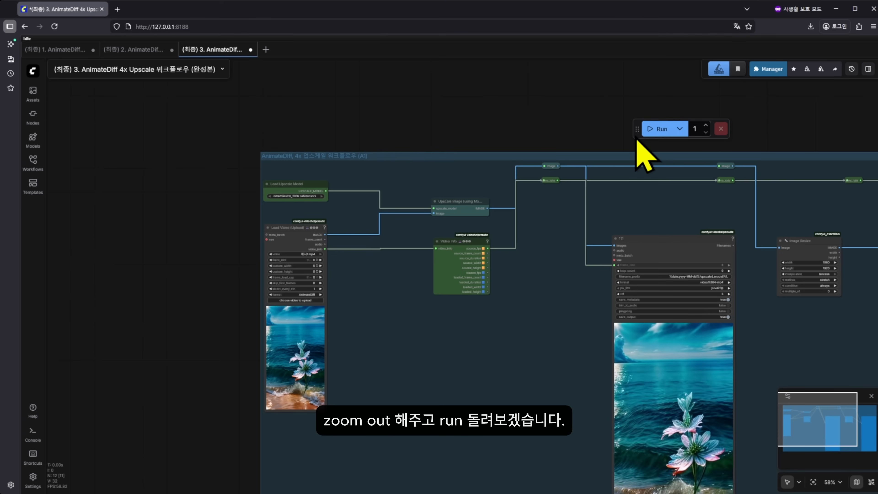
drag(636, 130, 467, 338)
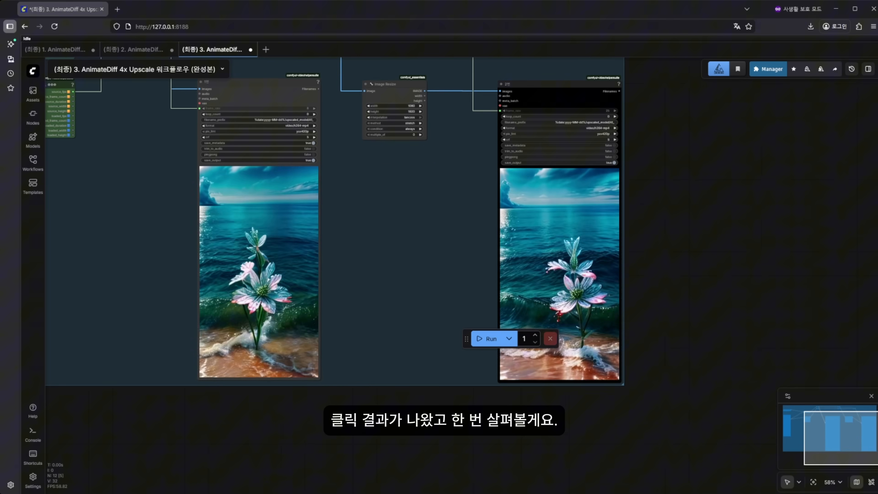
drag(422, 234, 439, 256)
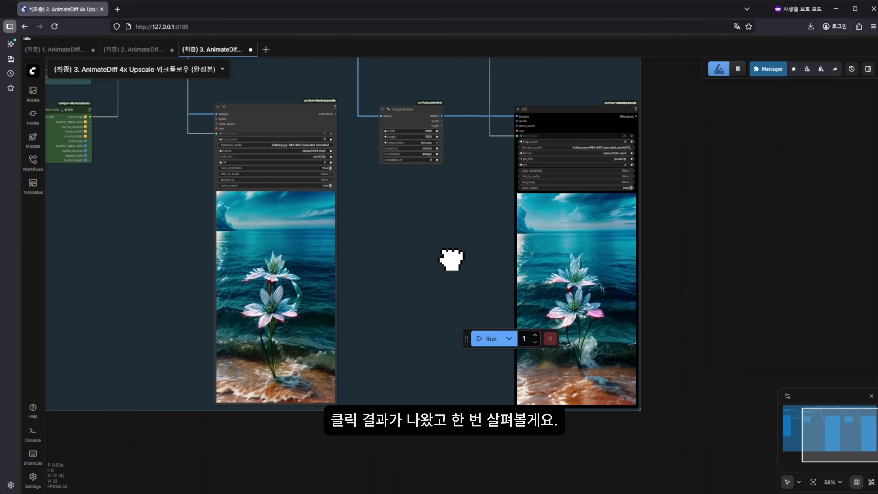
Step: Inspect the output details of the 1번 and 2번 videos through their nodes' context options and compare the previews
scroll(280, 277, up, 3)
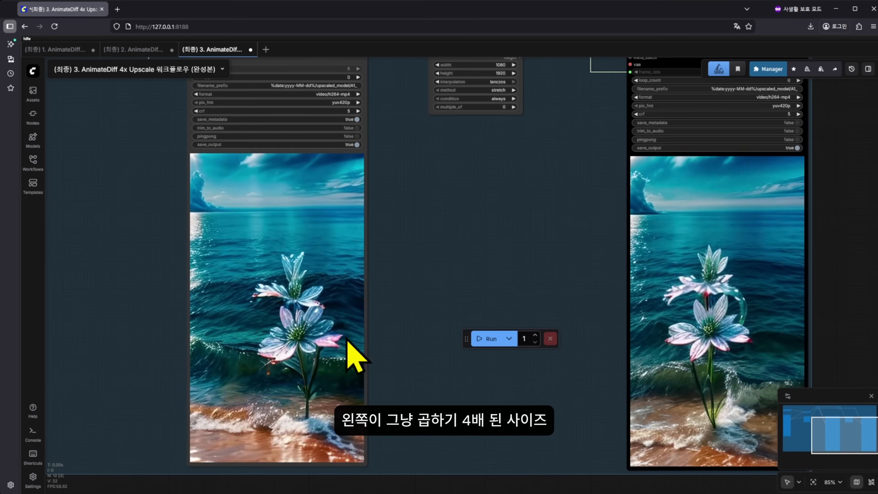
right_click(290, 230)
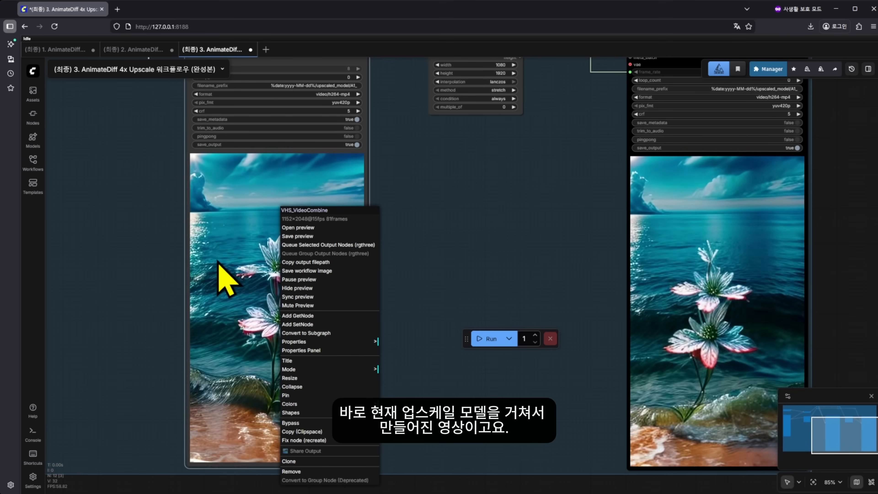
right_click(729, 298)
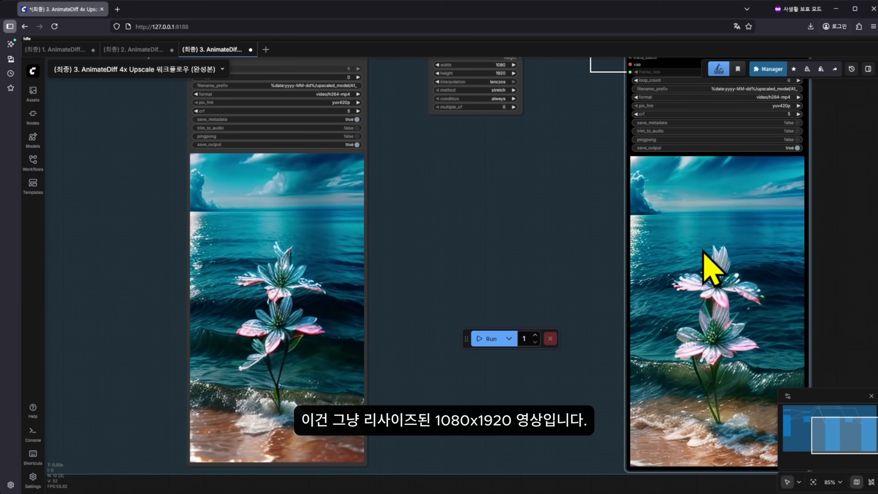
scroll(552, 220, down, 7)
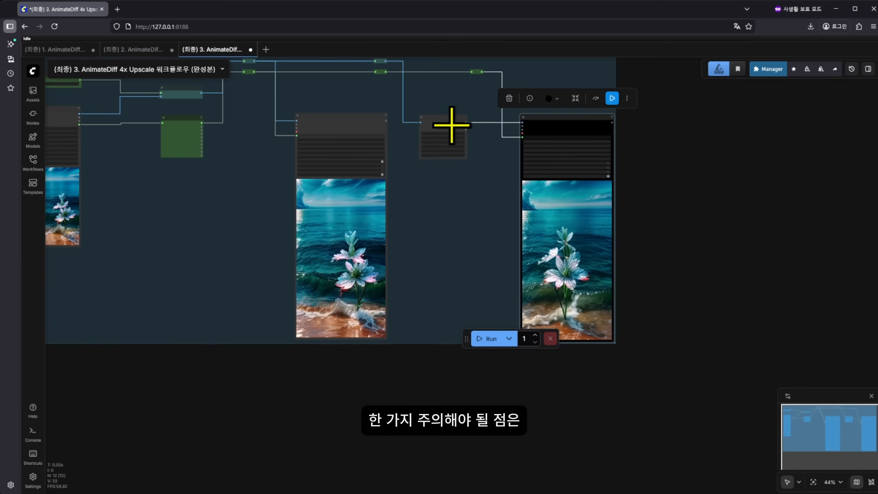
Step: Highlight the Image Resize node's links and examine its role between the upscaled frames and the 2번 output
scroll(451, 138, up, 8)
click(421, 116)
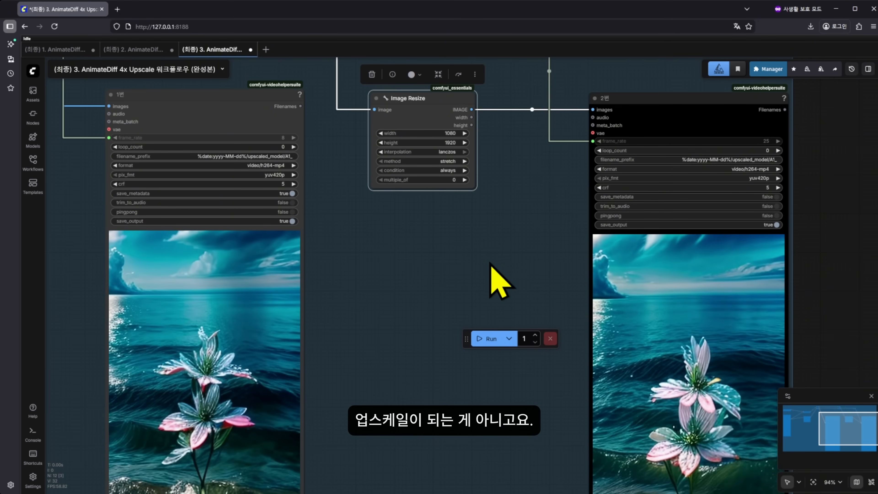
scroll(491, 264, down, 2)
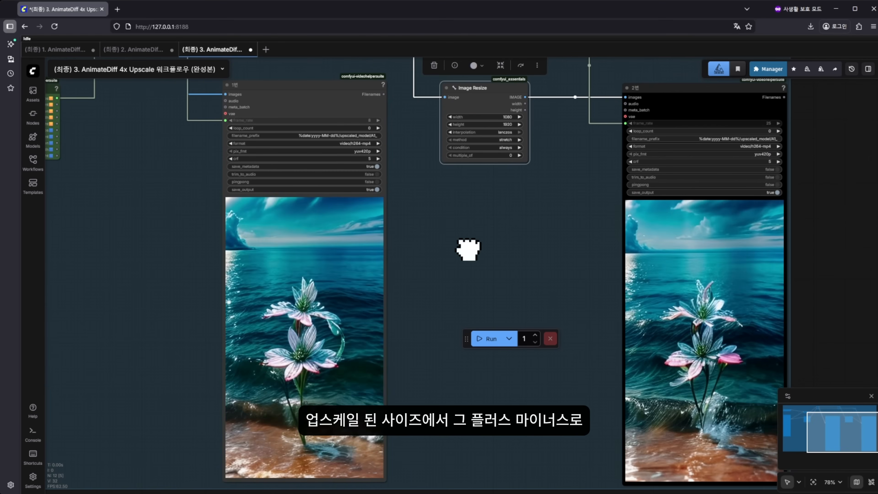
Step: Examine the Image Resize node's width, height and interpolation settings alongside the 1번 and 2번 previews
scroll(431, 176, up, 1)
scroll(484, 168, up, 2)
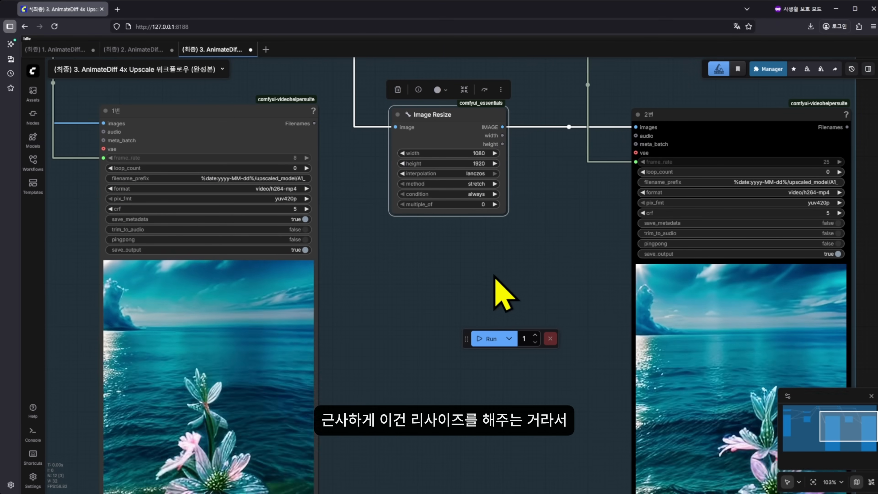
drag(494, 276, 490, 271)
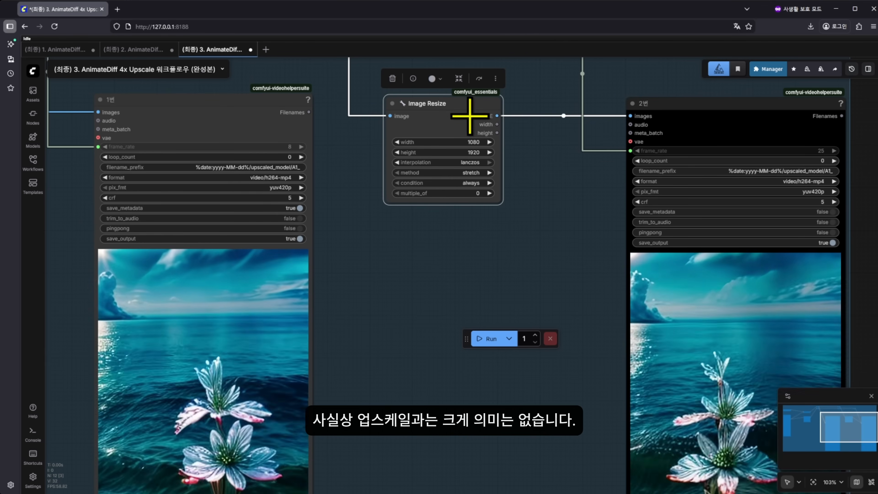
drag(529, 231, 496, 197)
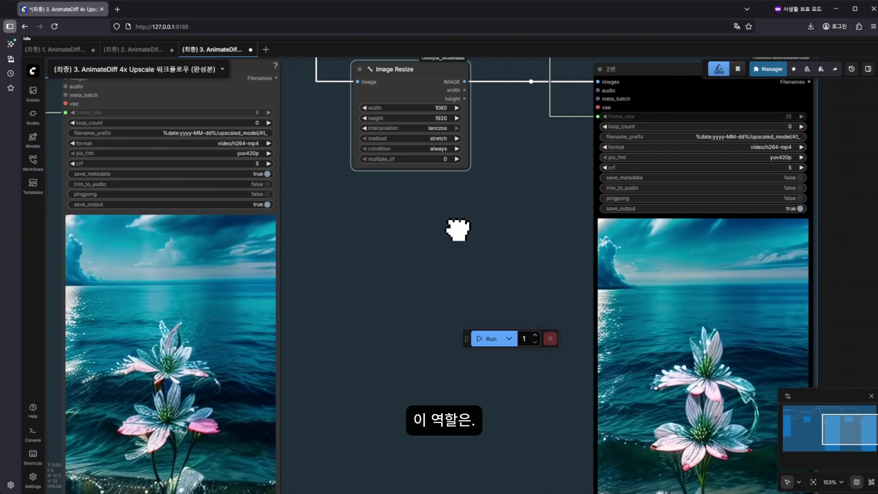
Step: Move the floating Run toolbar off the 2번 preview to the empty canvas beside the group, and compare the 1번 and 2번 videos
scroll(458, 230, down, 6)
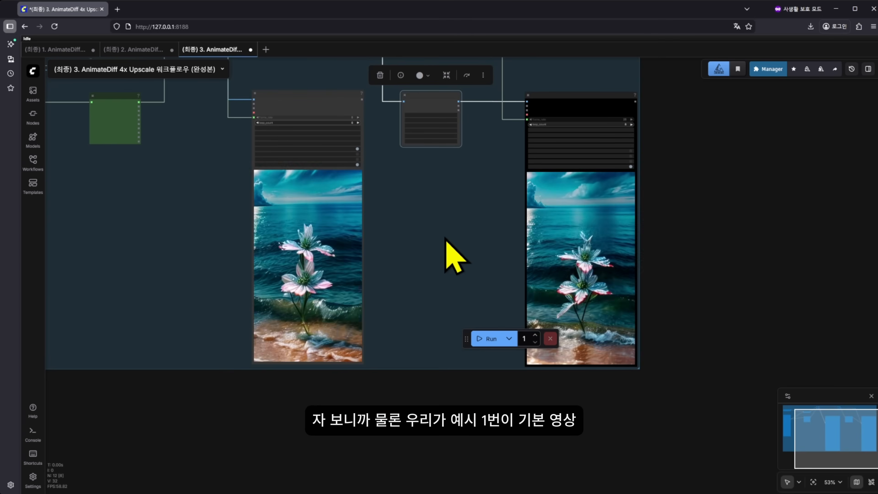
drag(446, 239, 359, 244)
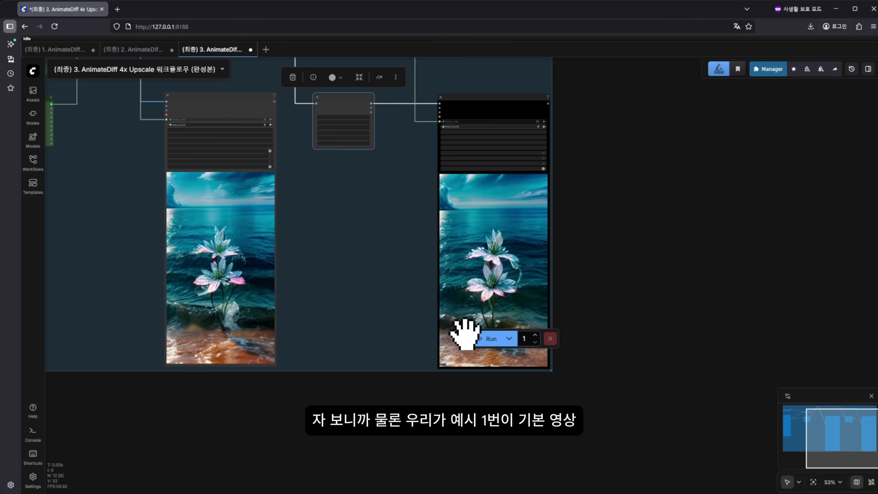
drag(467, 338, 724, 273)
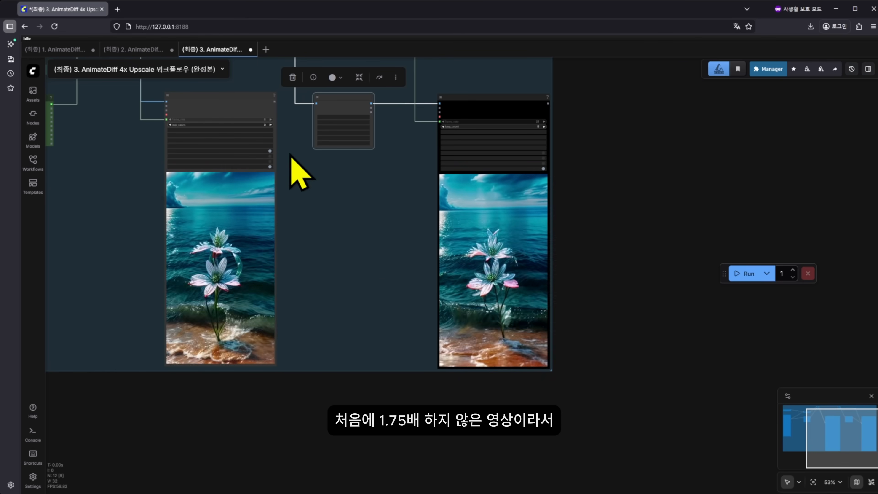
scroll(202, 277, up, 3)
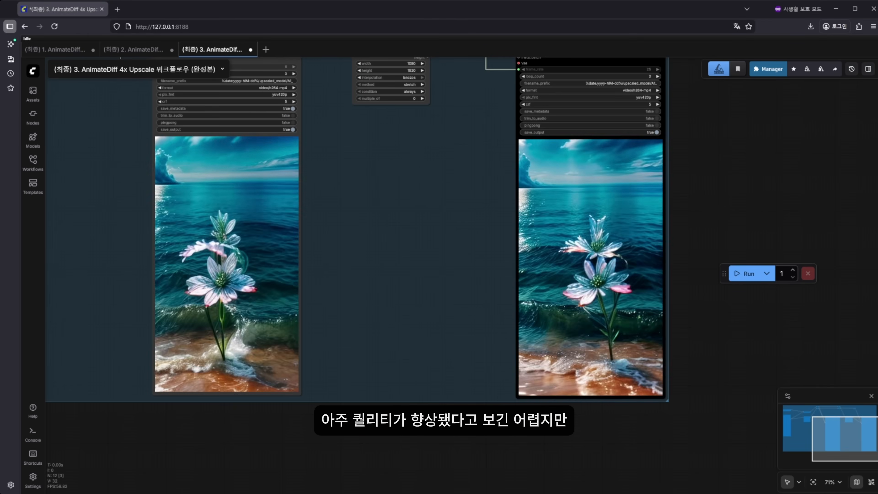
drag(400, 335, 404, 335)
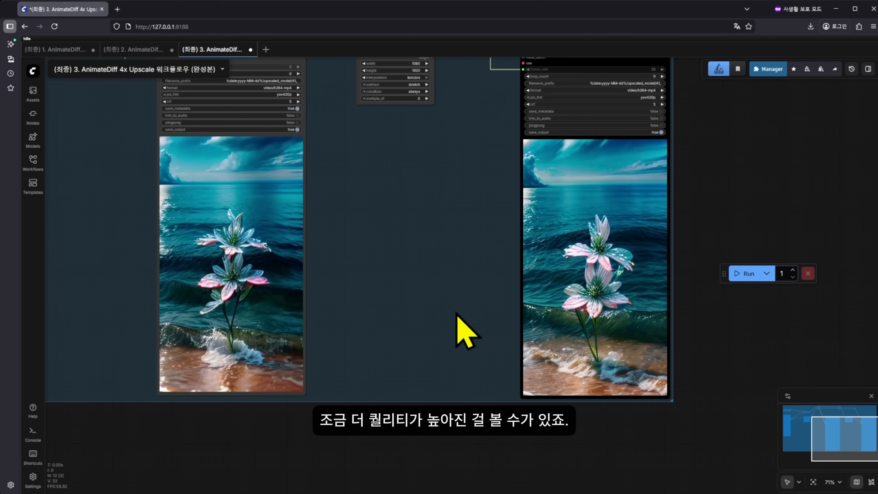
drag(420, 346, 436, 360)
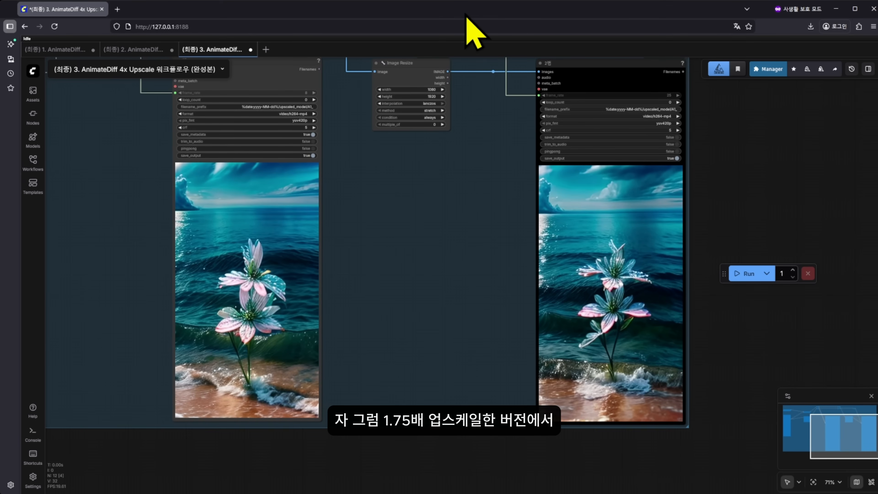
scroll(417, 242, down, 5)
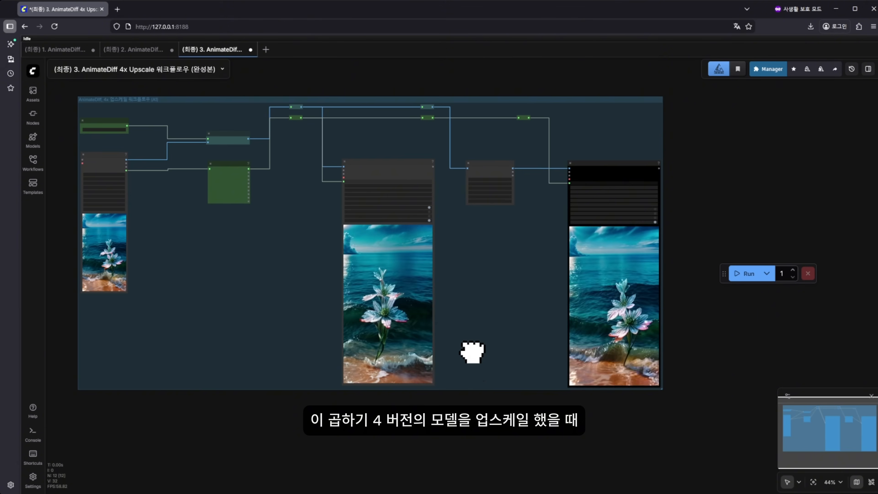
drag(473, 352, 476, 297)
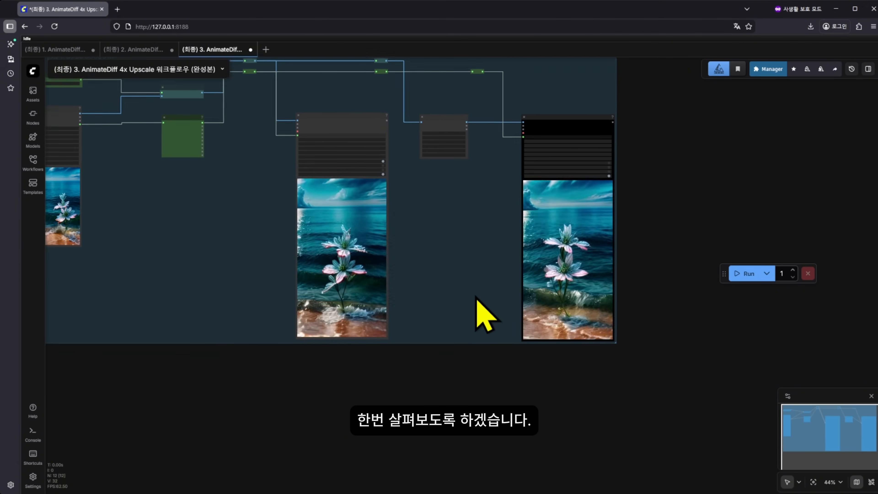
Step: Select the 2번 video output node and place a copy of it below the workflow group to keep its result
scroll(659, 196, up, 5)
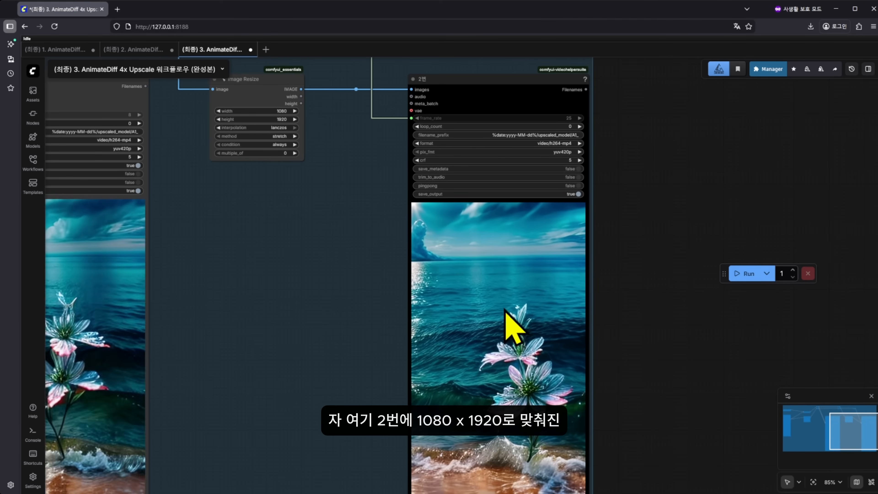
drag(657, 365, 643, 323)
click(545, 331)
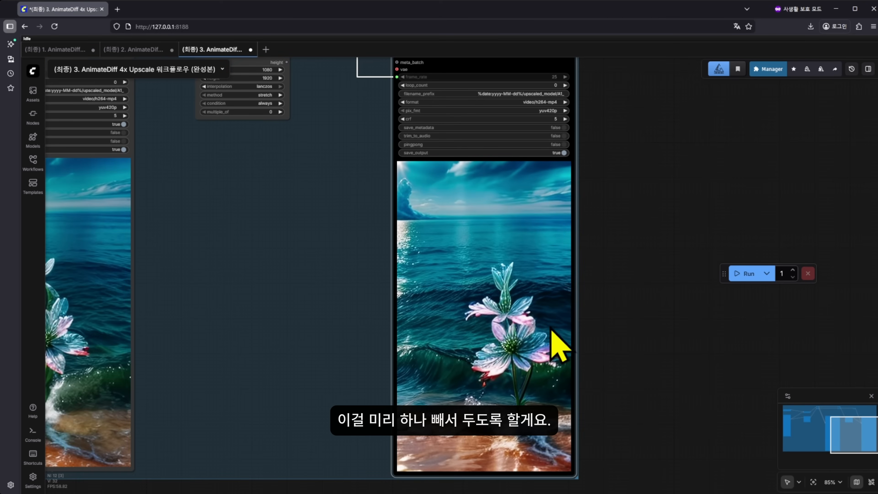
scroll(621, 297, down, 5)
drag(721, 392, 582, 416)
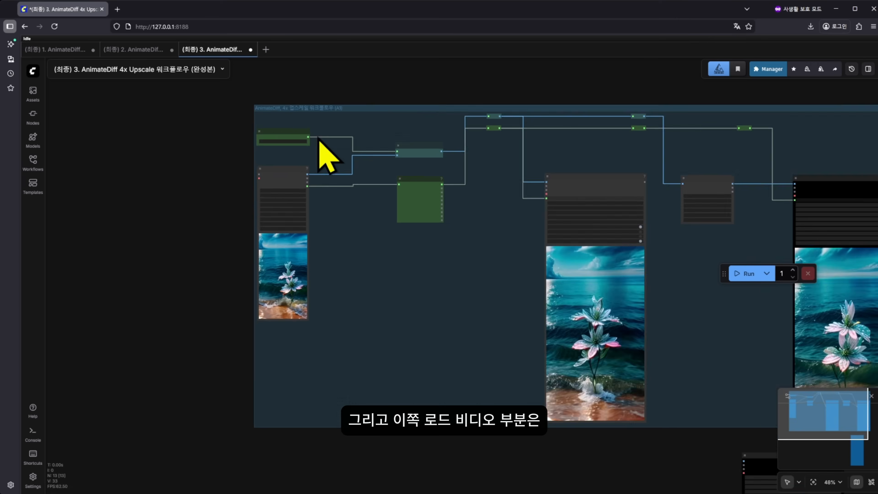
Step: Load 예시2.mp4 in the Load Video node and rerun the 4x upscale workflow to produce new output videos
scroll(286, 201, up, 9)
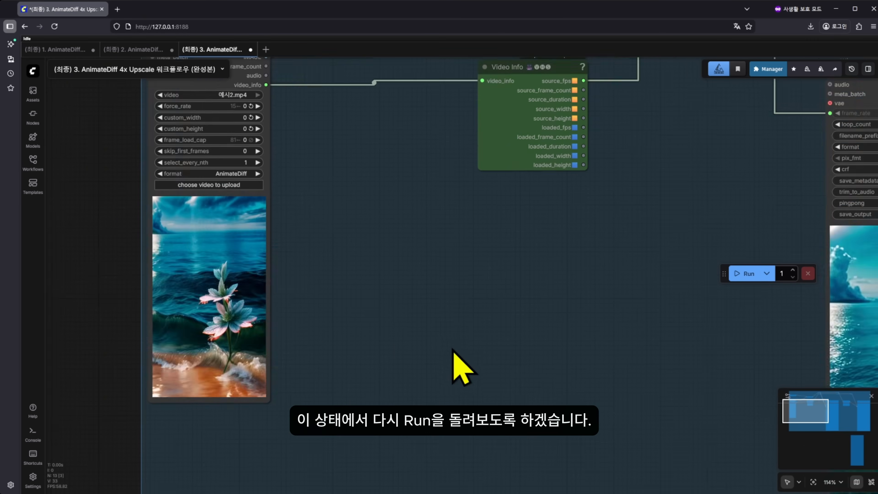
scroll(461, 366, down, 4)
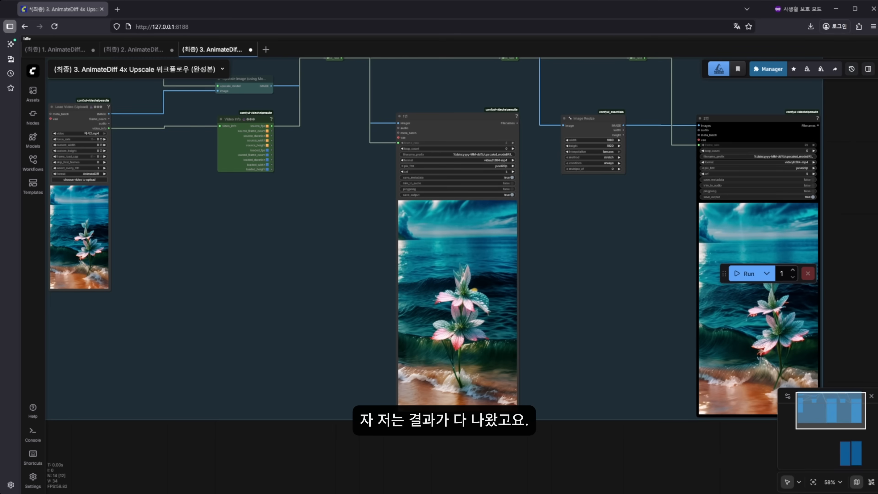
drag(582, 320, 646, 316)
scroll(640, 320, down, 2)
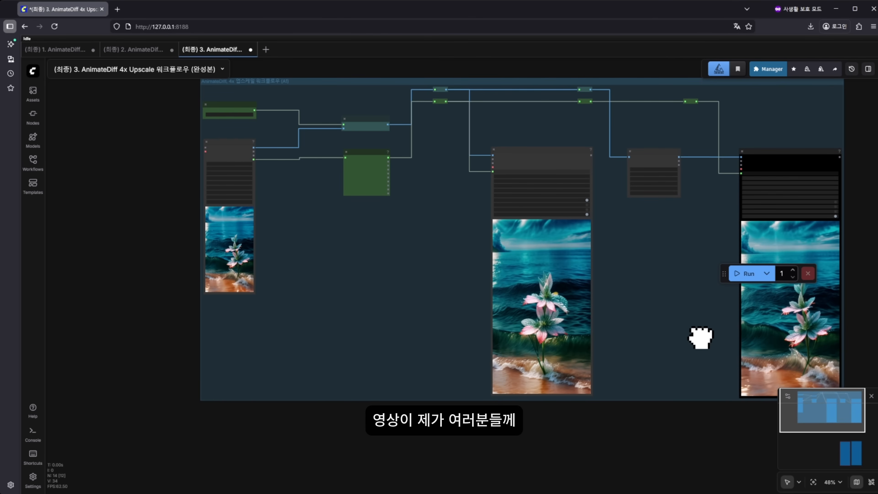
drag(701, 337, 688, 338)
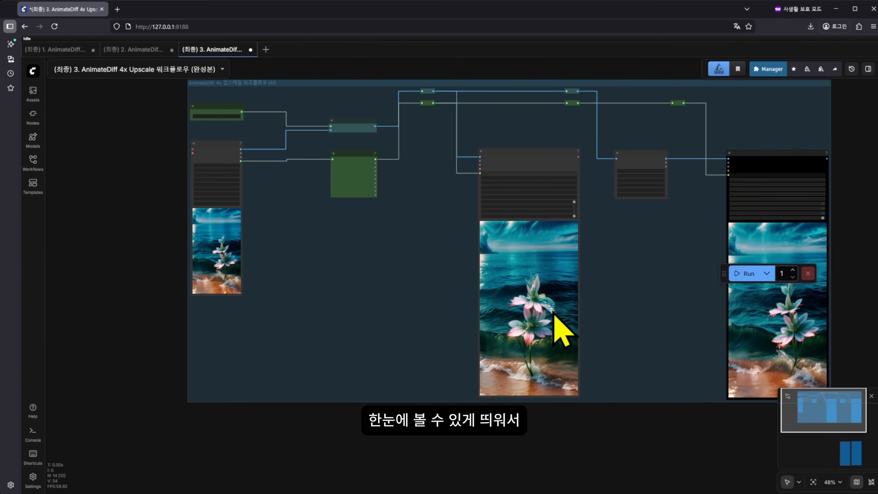